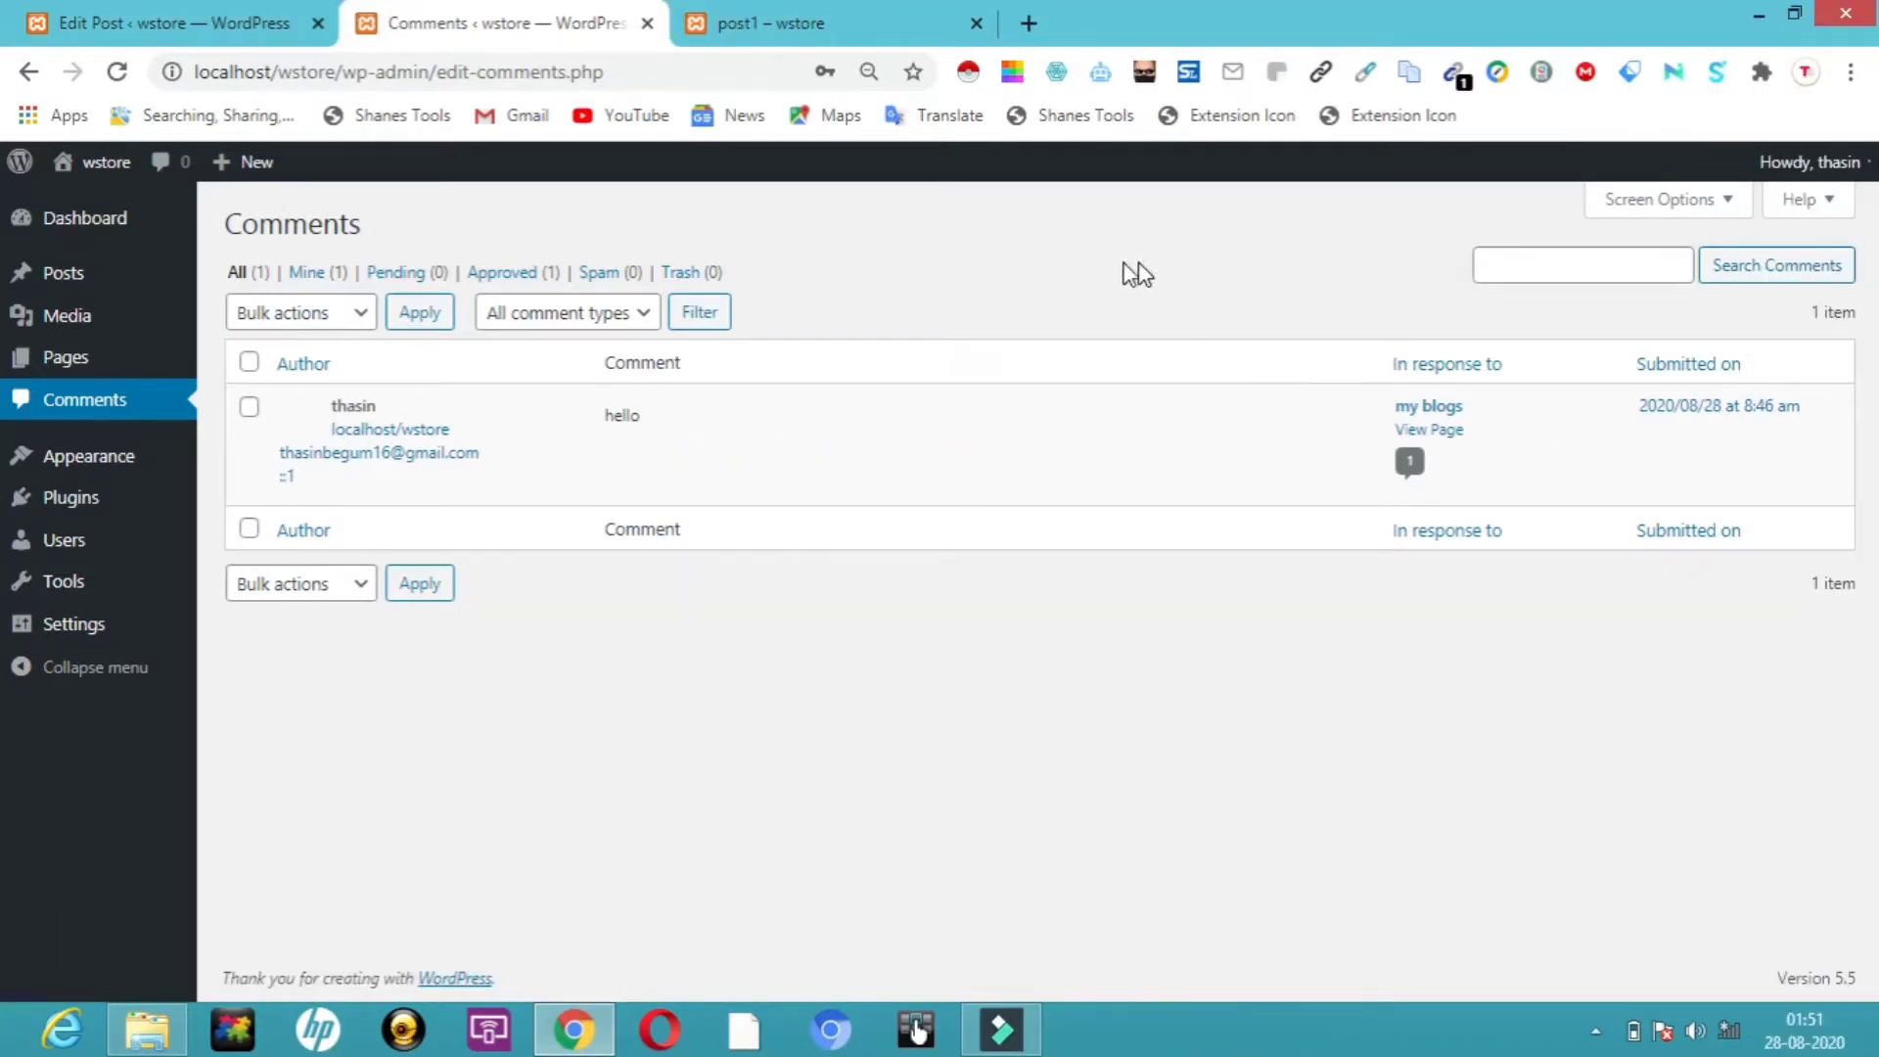
Step: Visit the wstore site from the admin area, open its my blogs page, and go to the comments on post1
{"action": "left_click", "coordinate": [789, 29]}
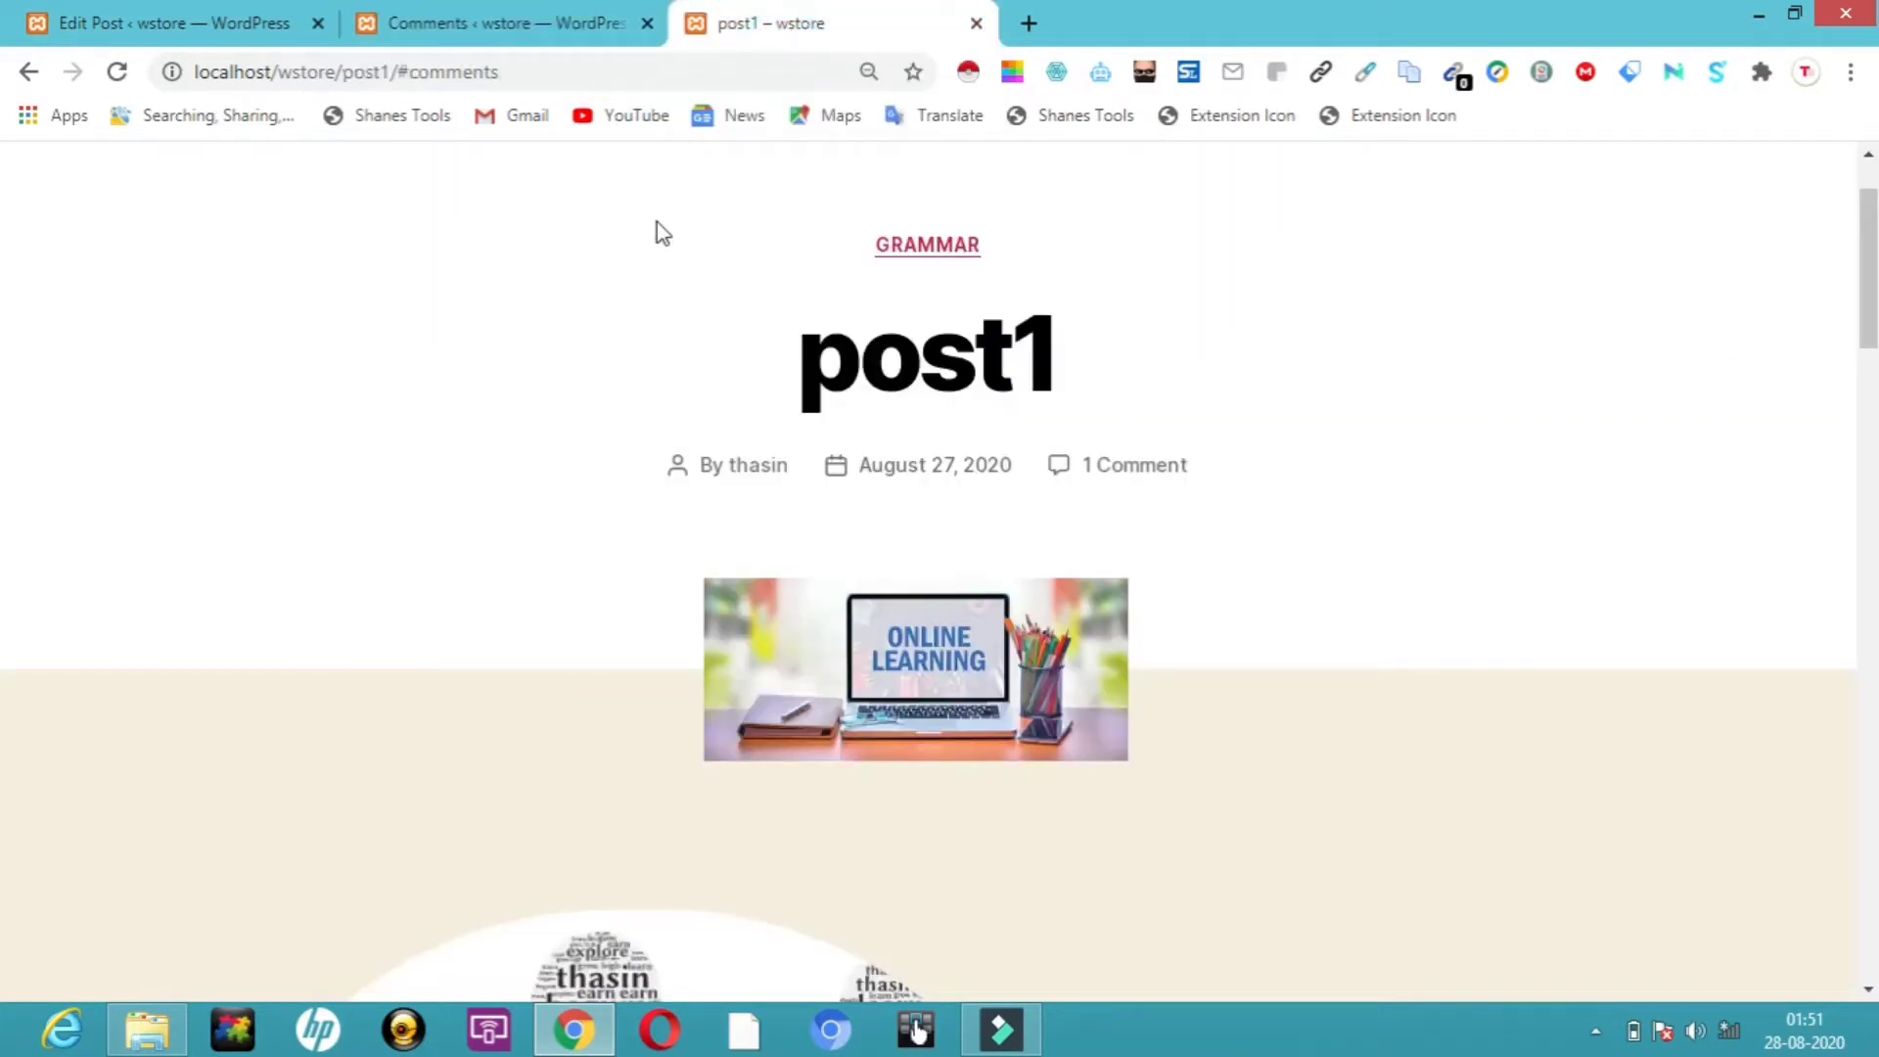
{"action": "left_click", "coordinate": [479, 17]}
{"action": "mouse_move", "coordinate": [98, 168]}
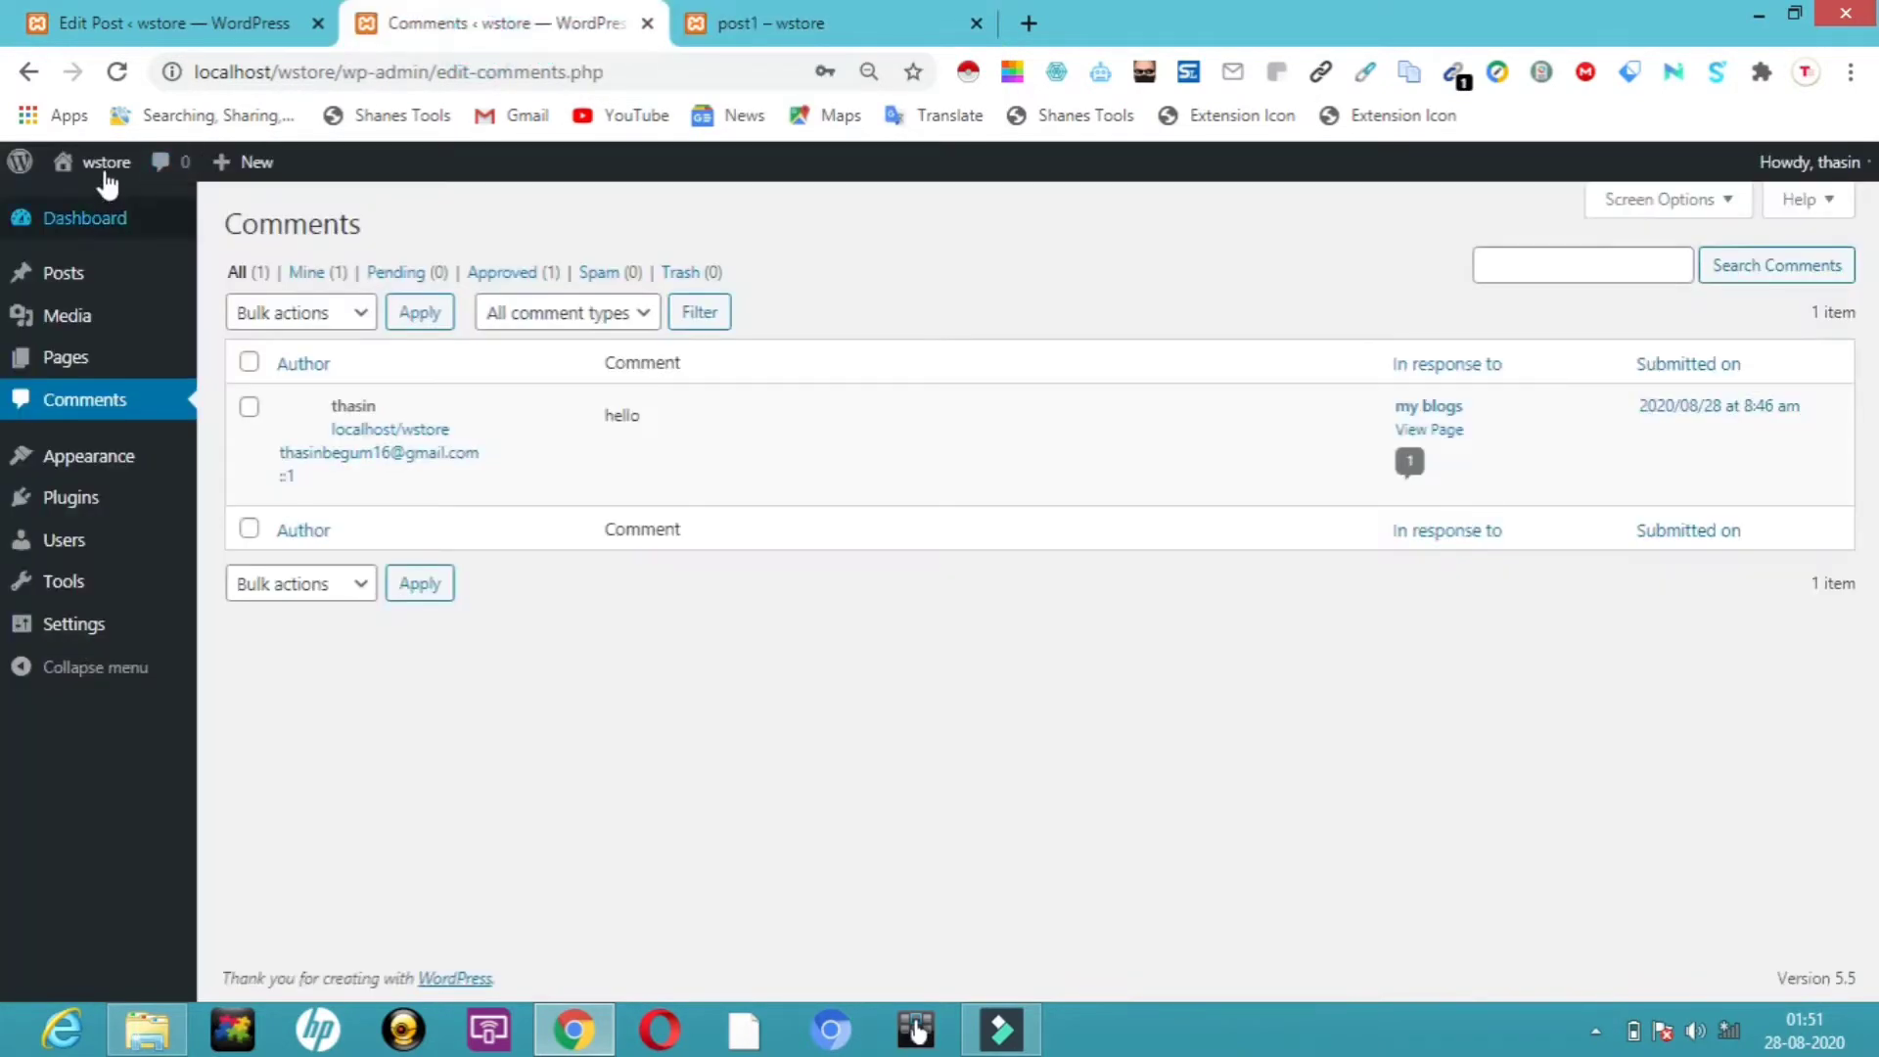
{"action": "left_click", "coordinate": [87, 211]}
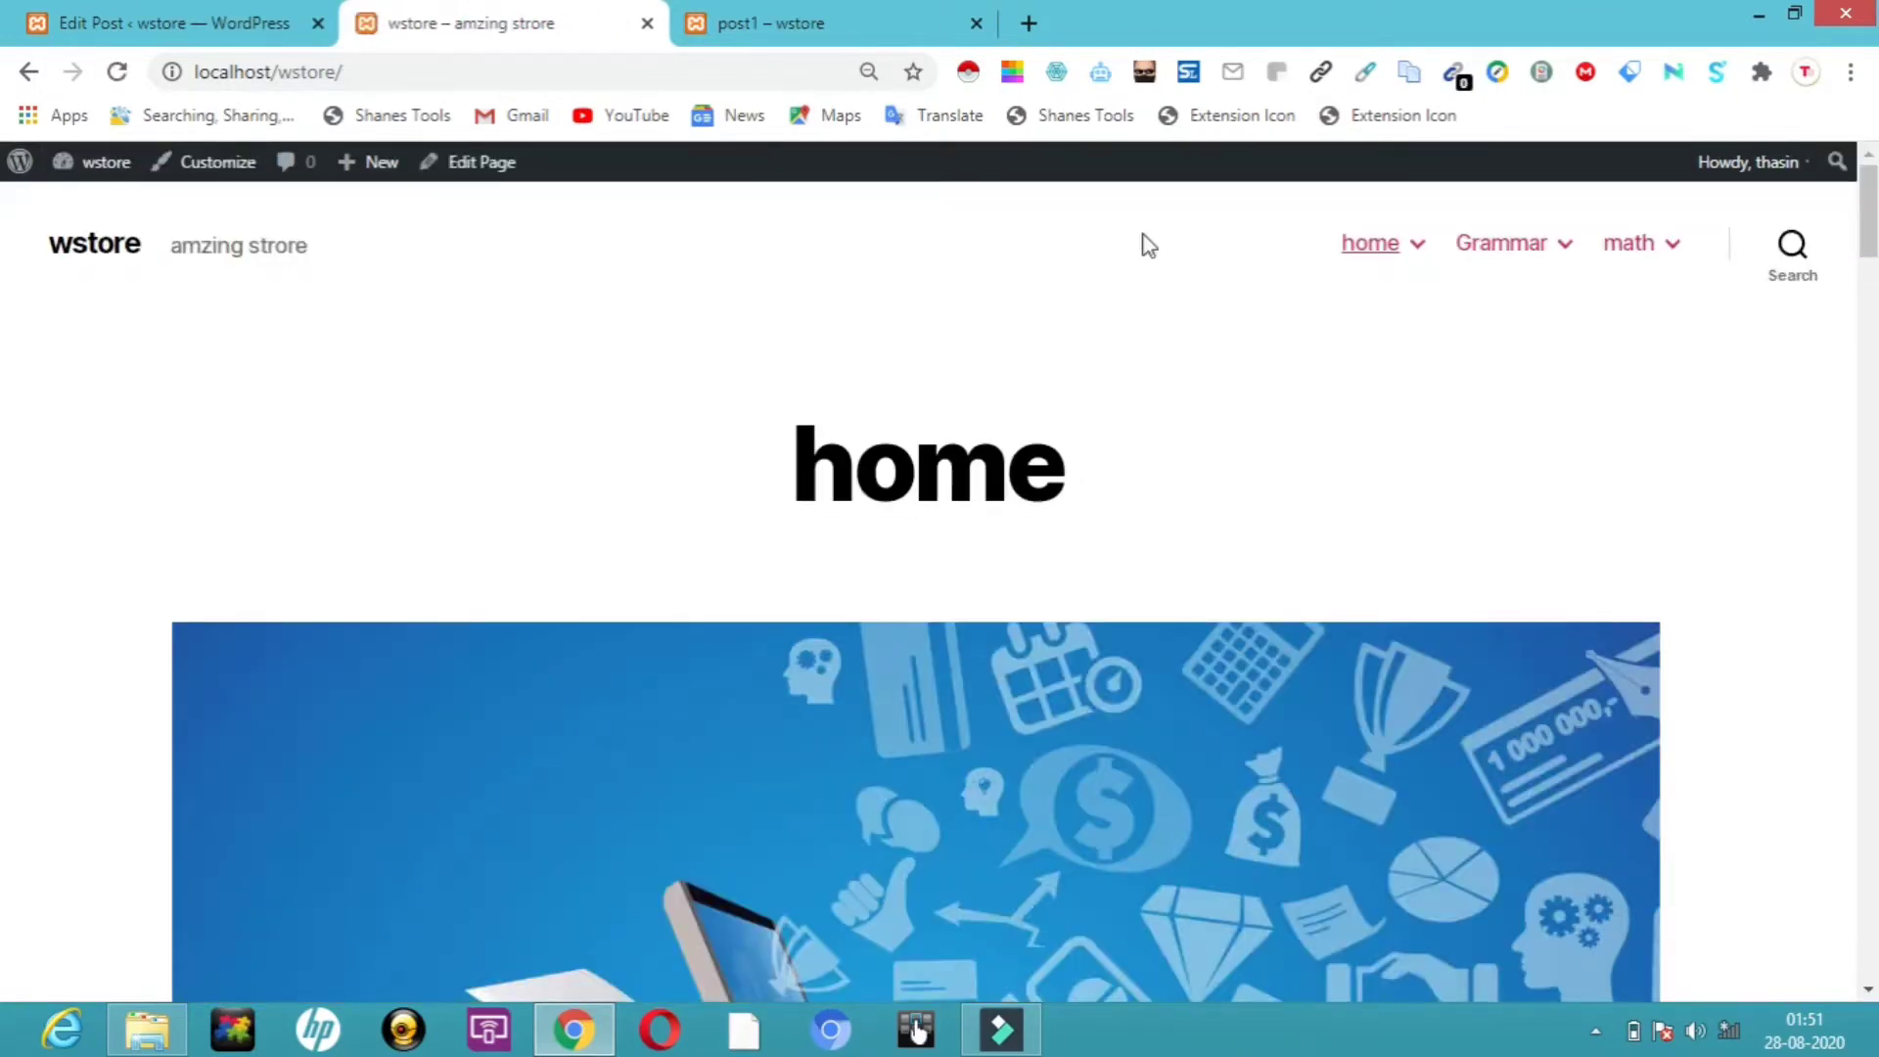
{"action": "mouse_move", "coordinate": [1410, 252]}
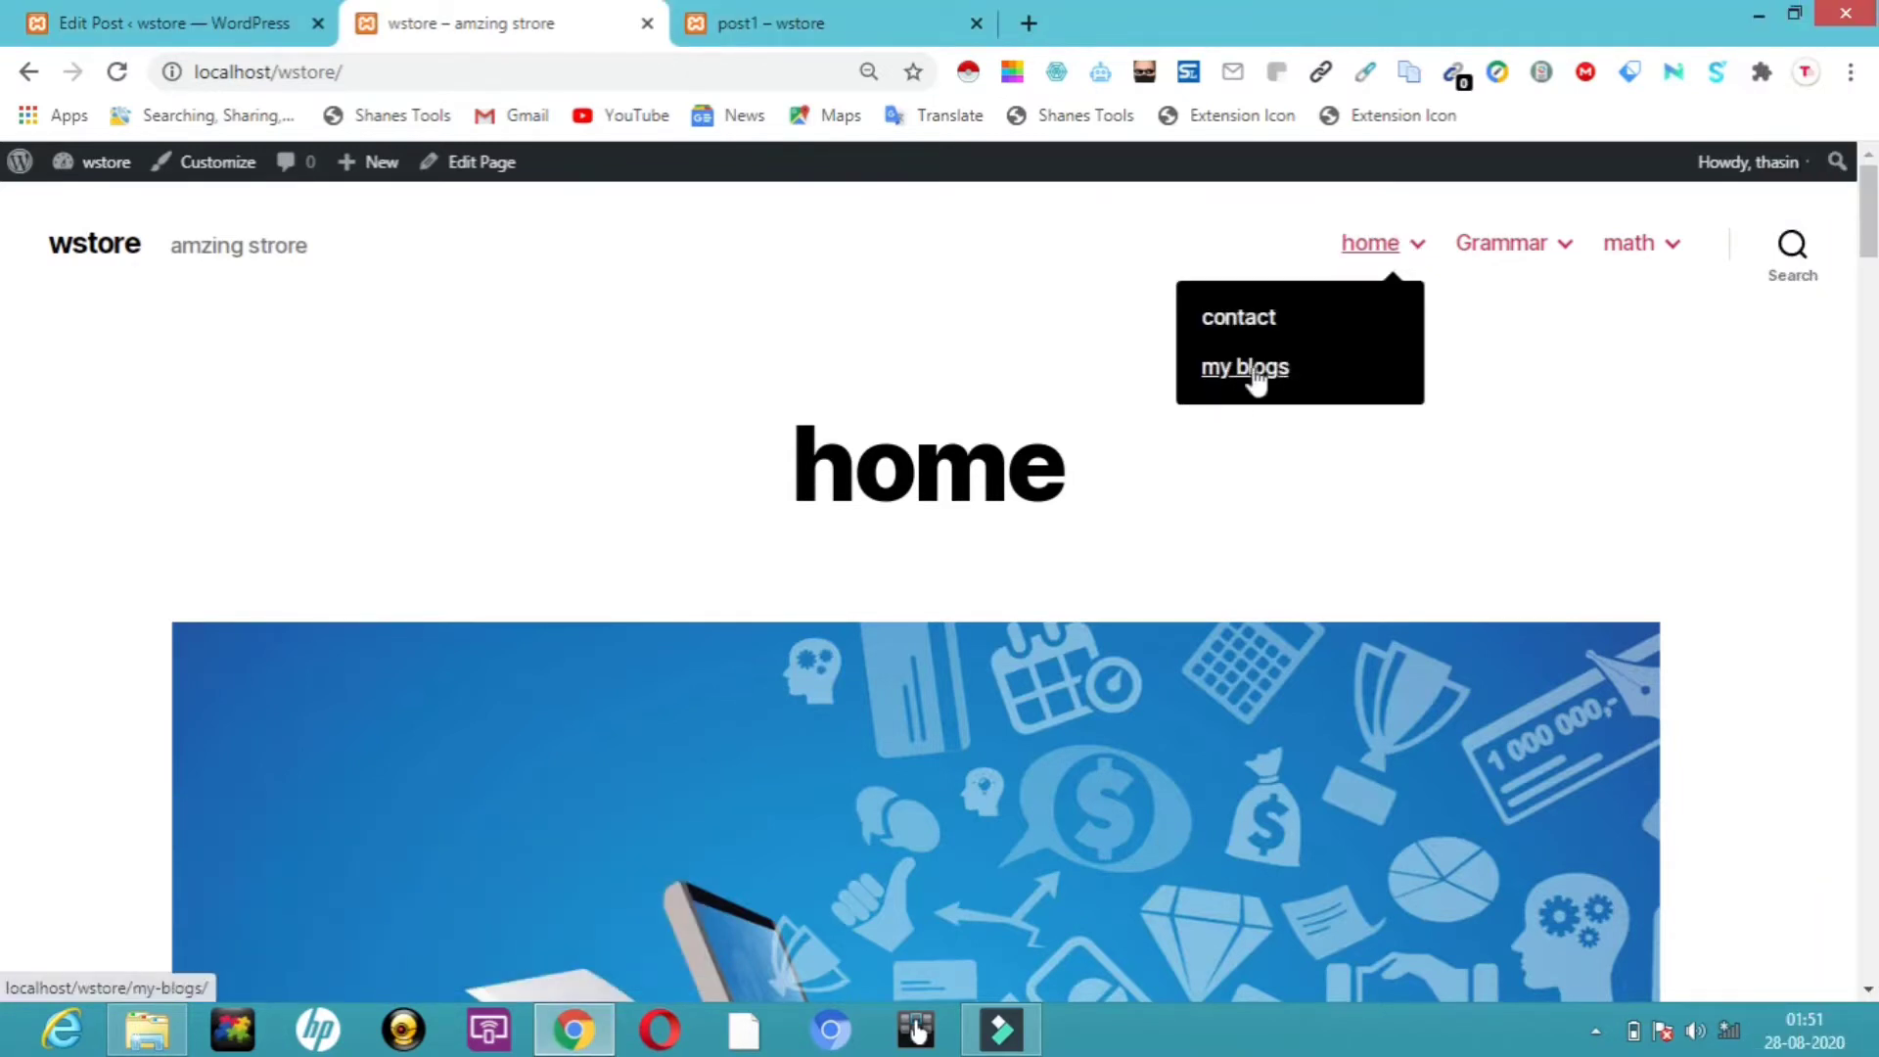
{"action": "left_click", "coordinate": [1259, 378]}
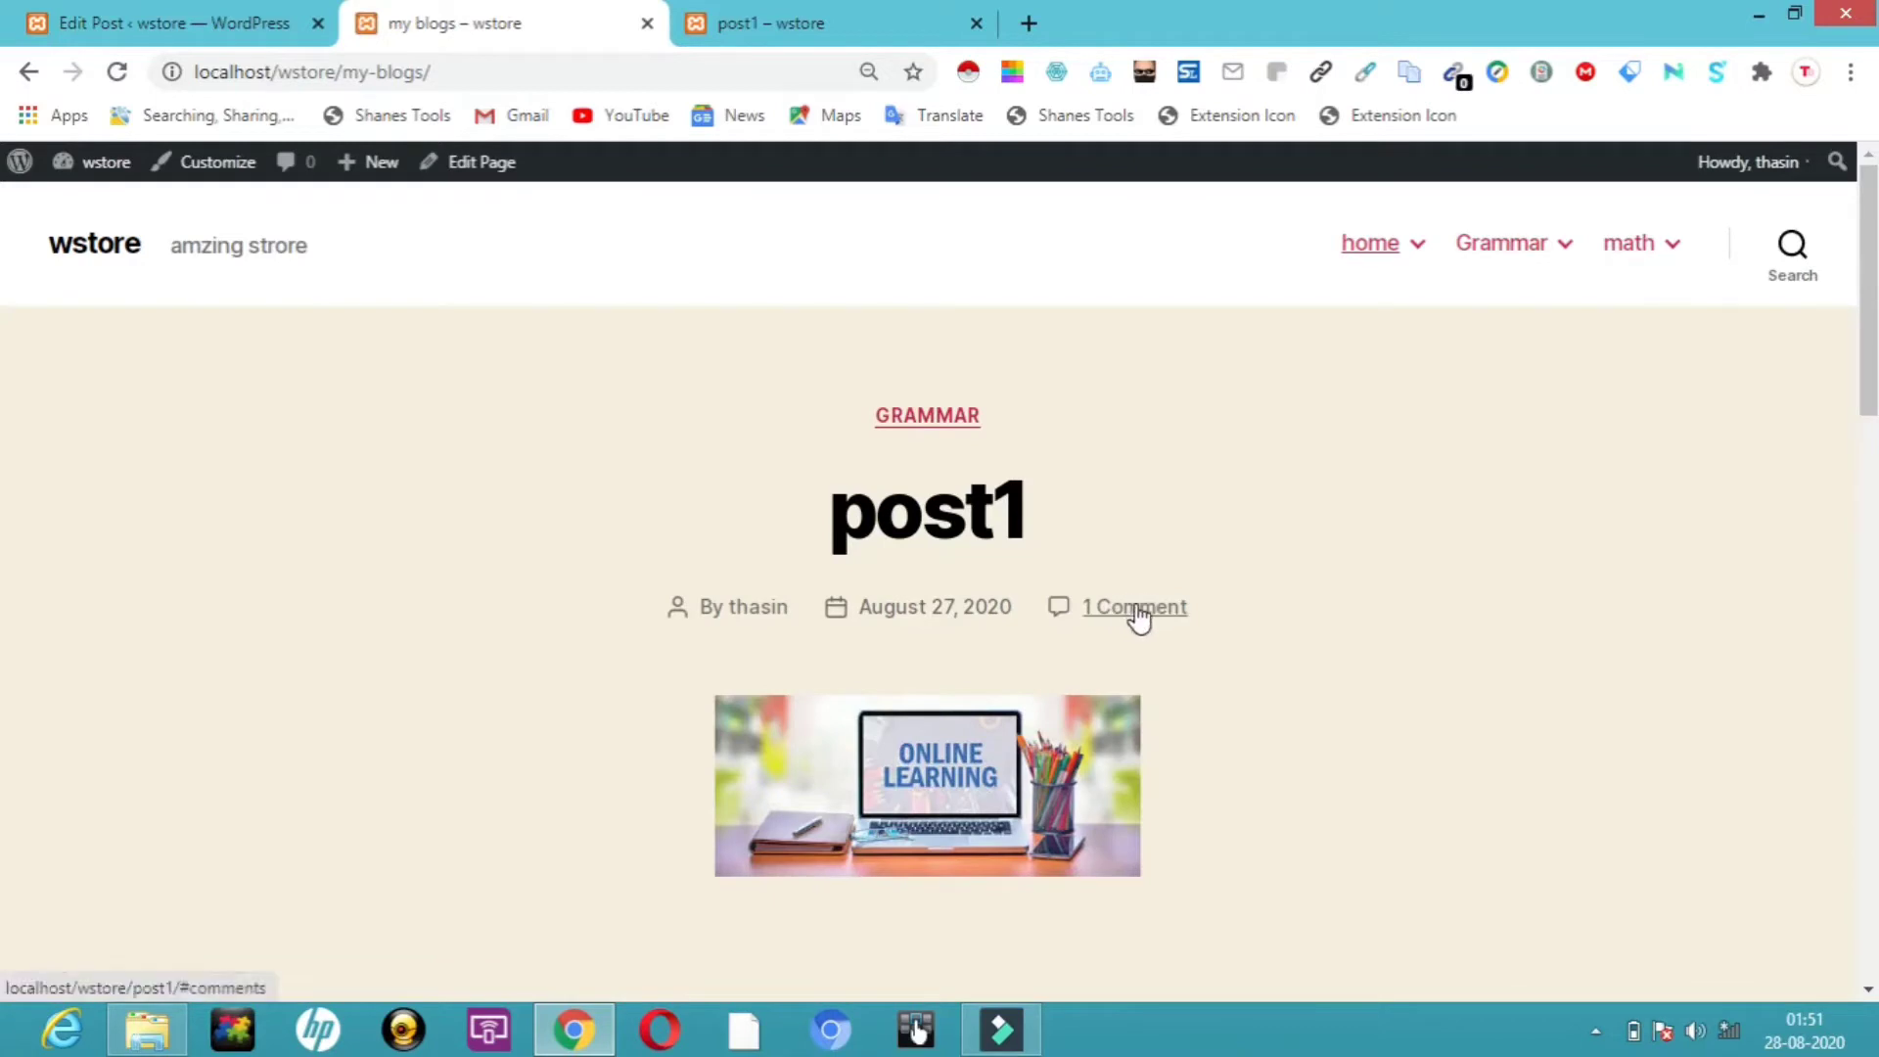
{"action": "left_click", "coordinate": [1135, 606]}
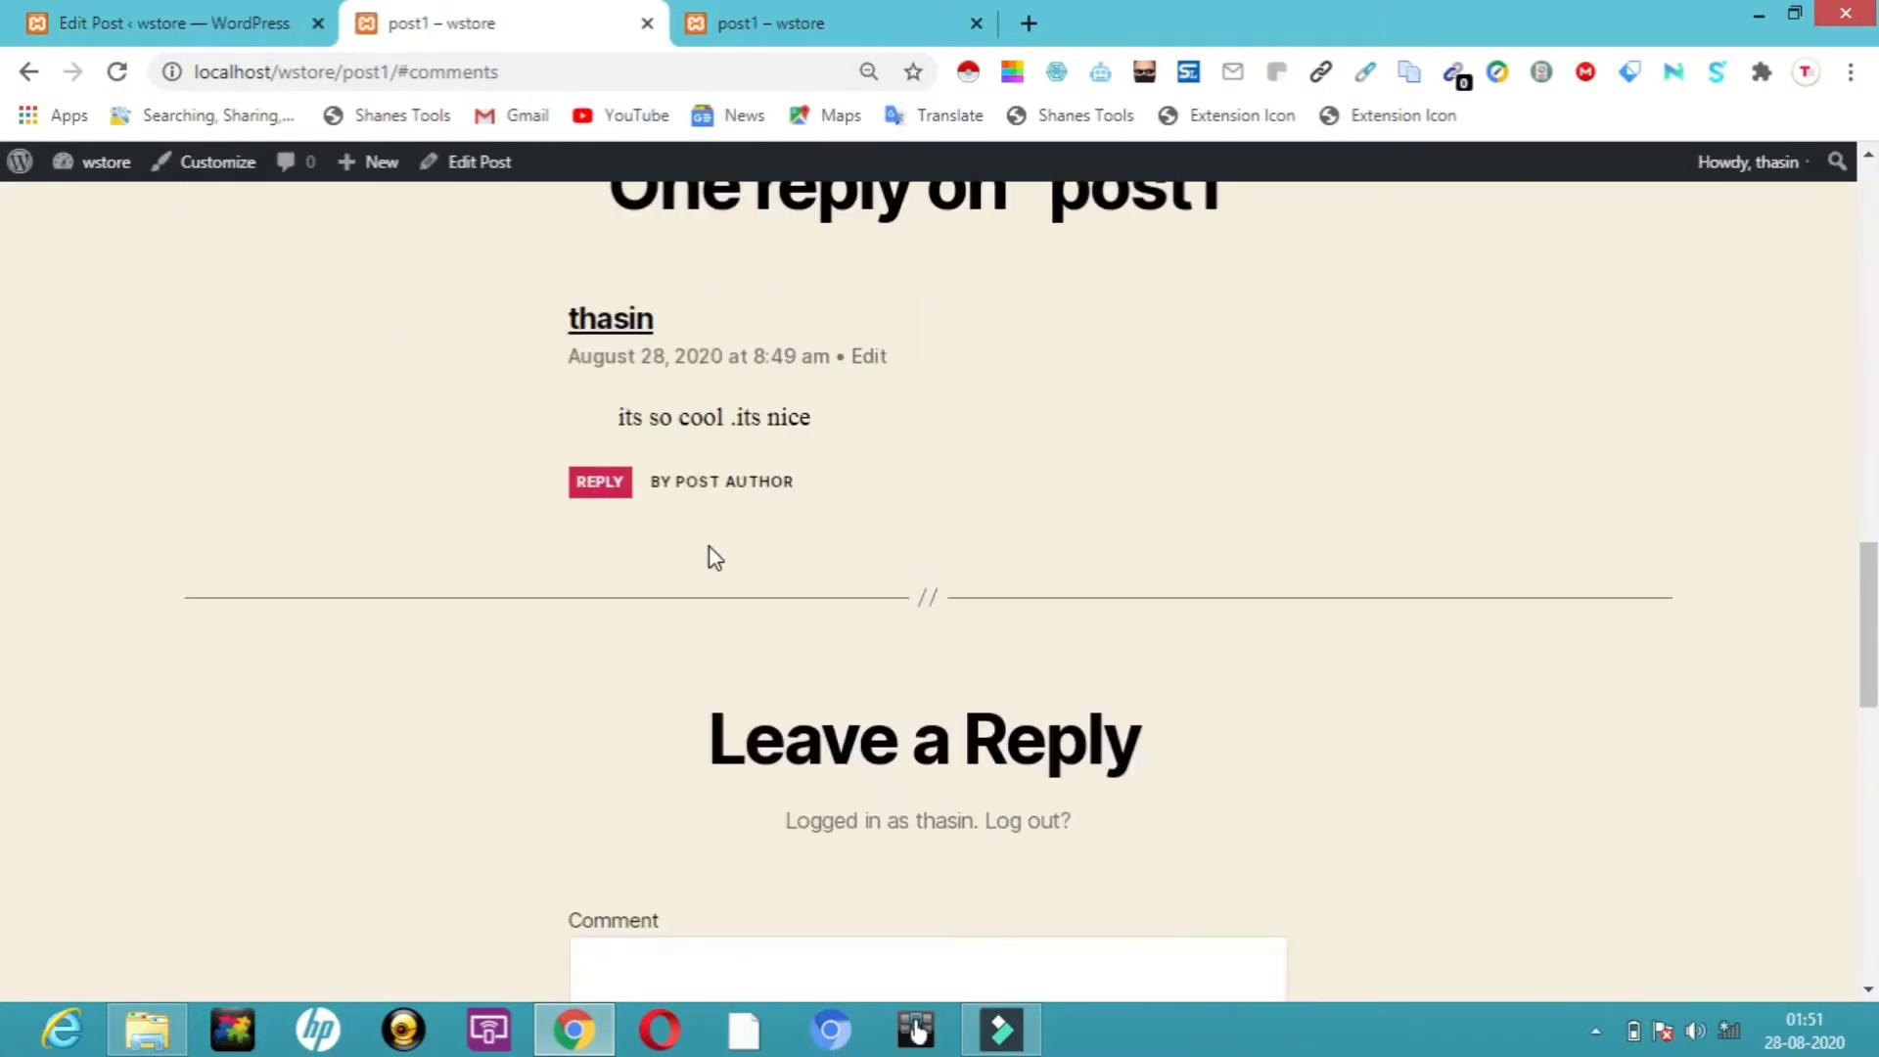
Step: Reply to the existing comment on post1 with "thank u so muc" and post it
{"action": "left_click", "coordinate": [604, 485]}
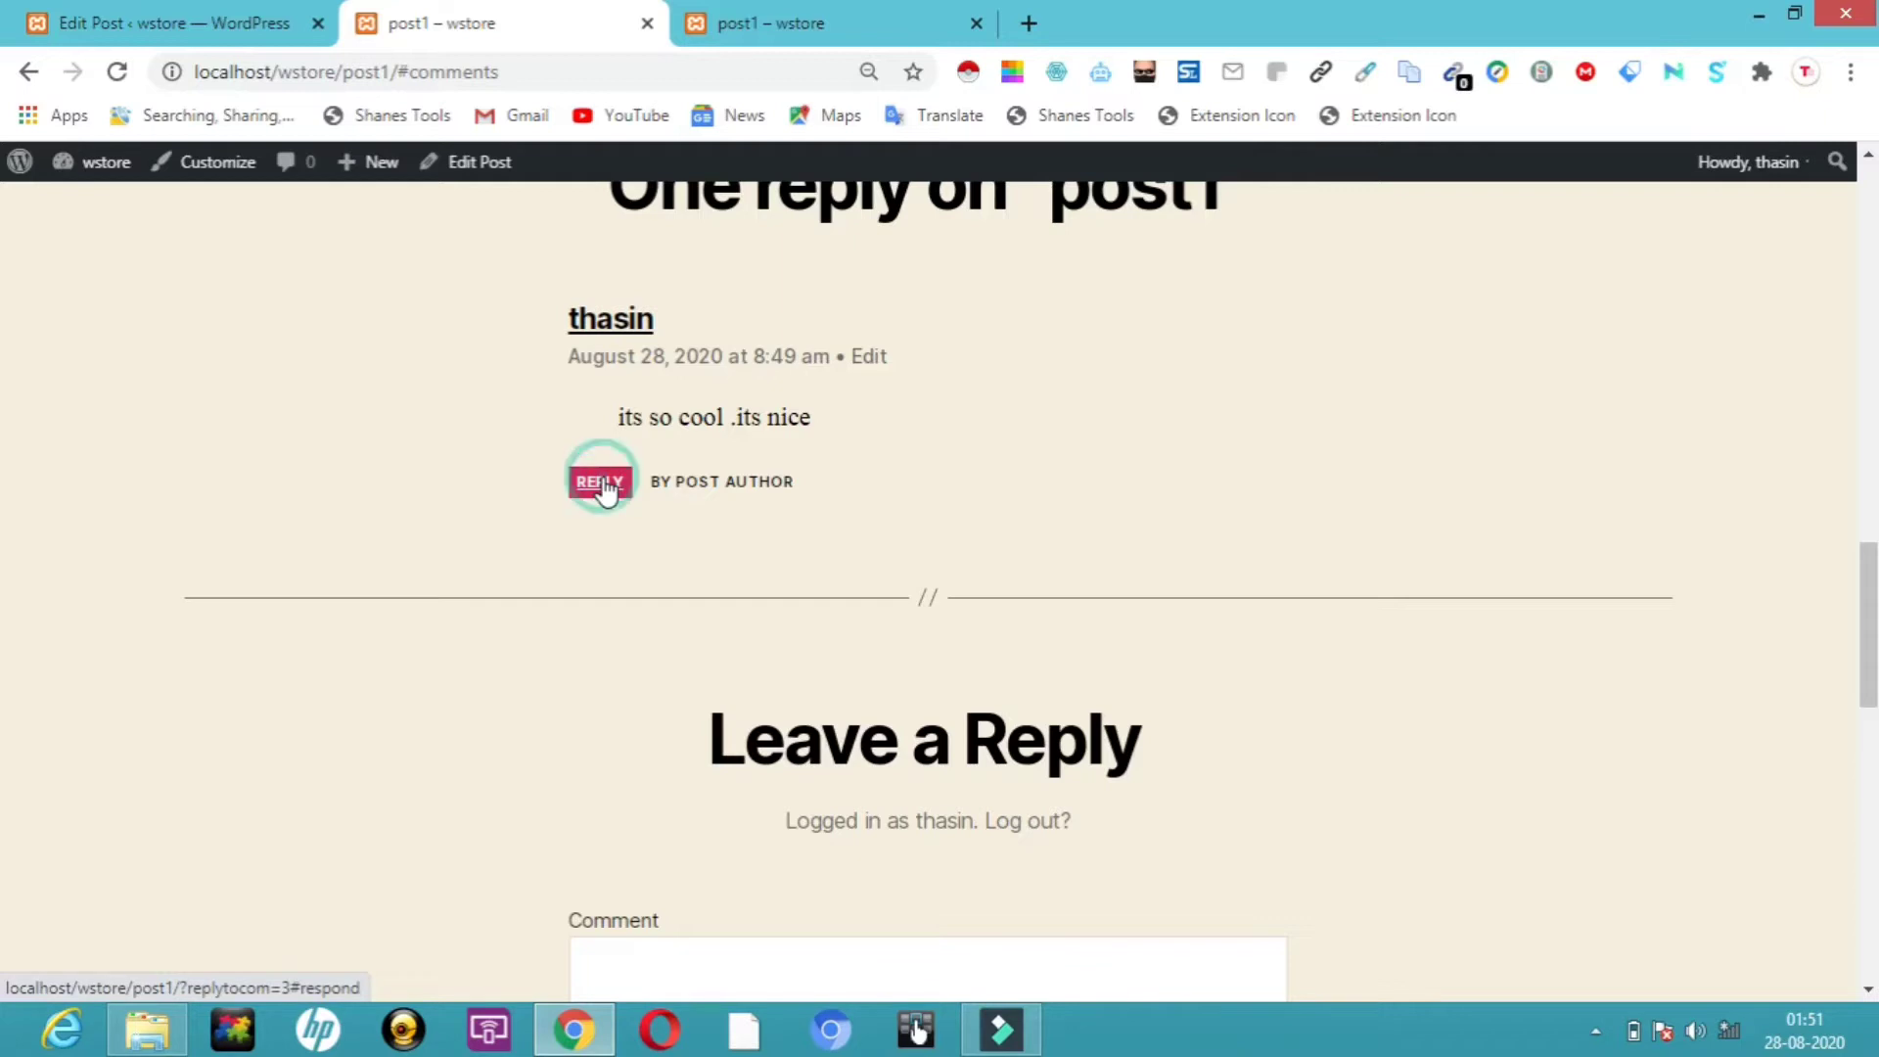
{"action": "left_click", "coordinate": [627, 786]}
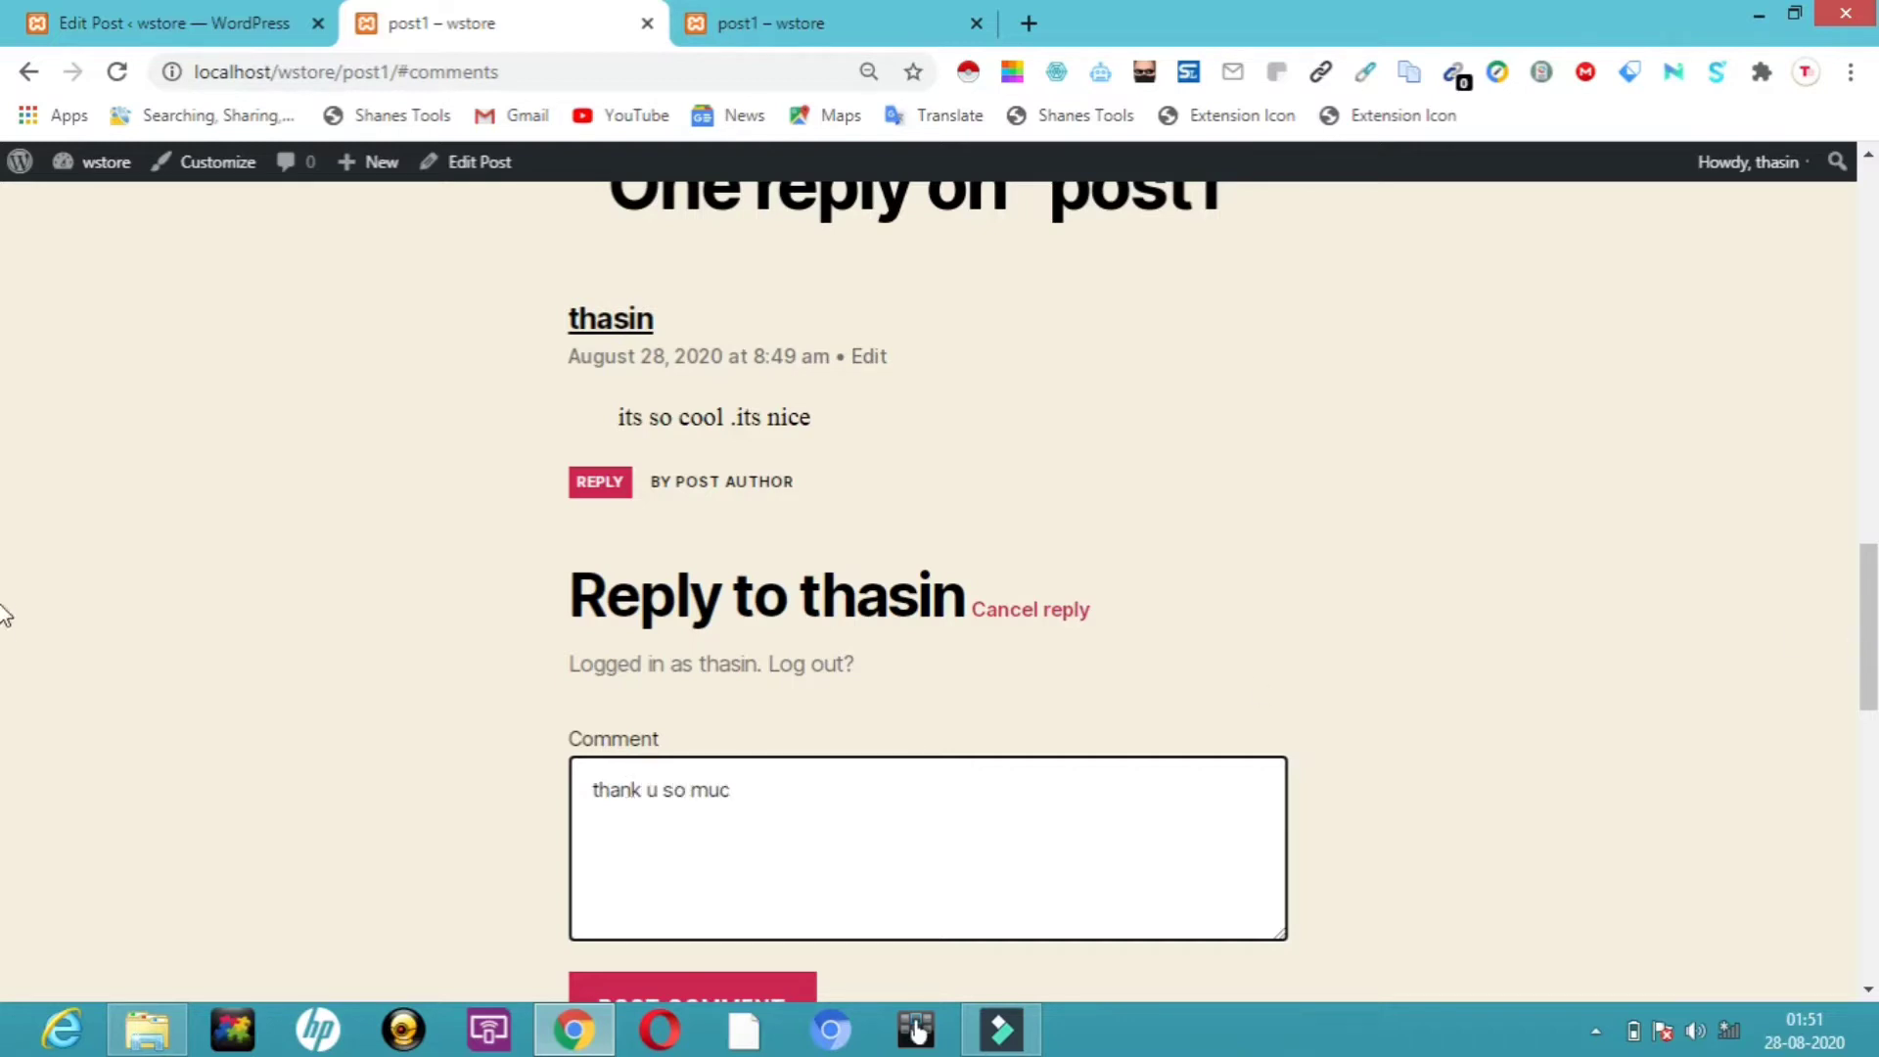
{"action": "left_click_drag", "start_coordinate": [1871, 592], "coordinate": [1872, 688]}
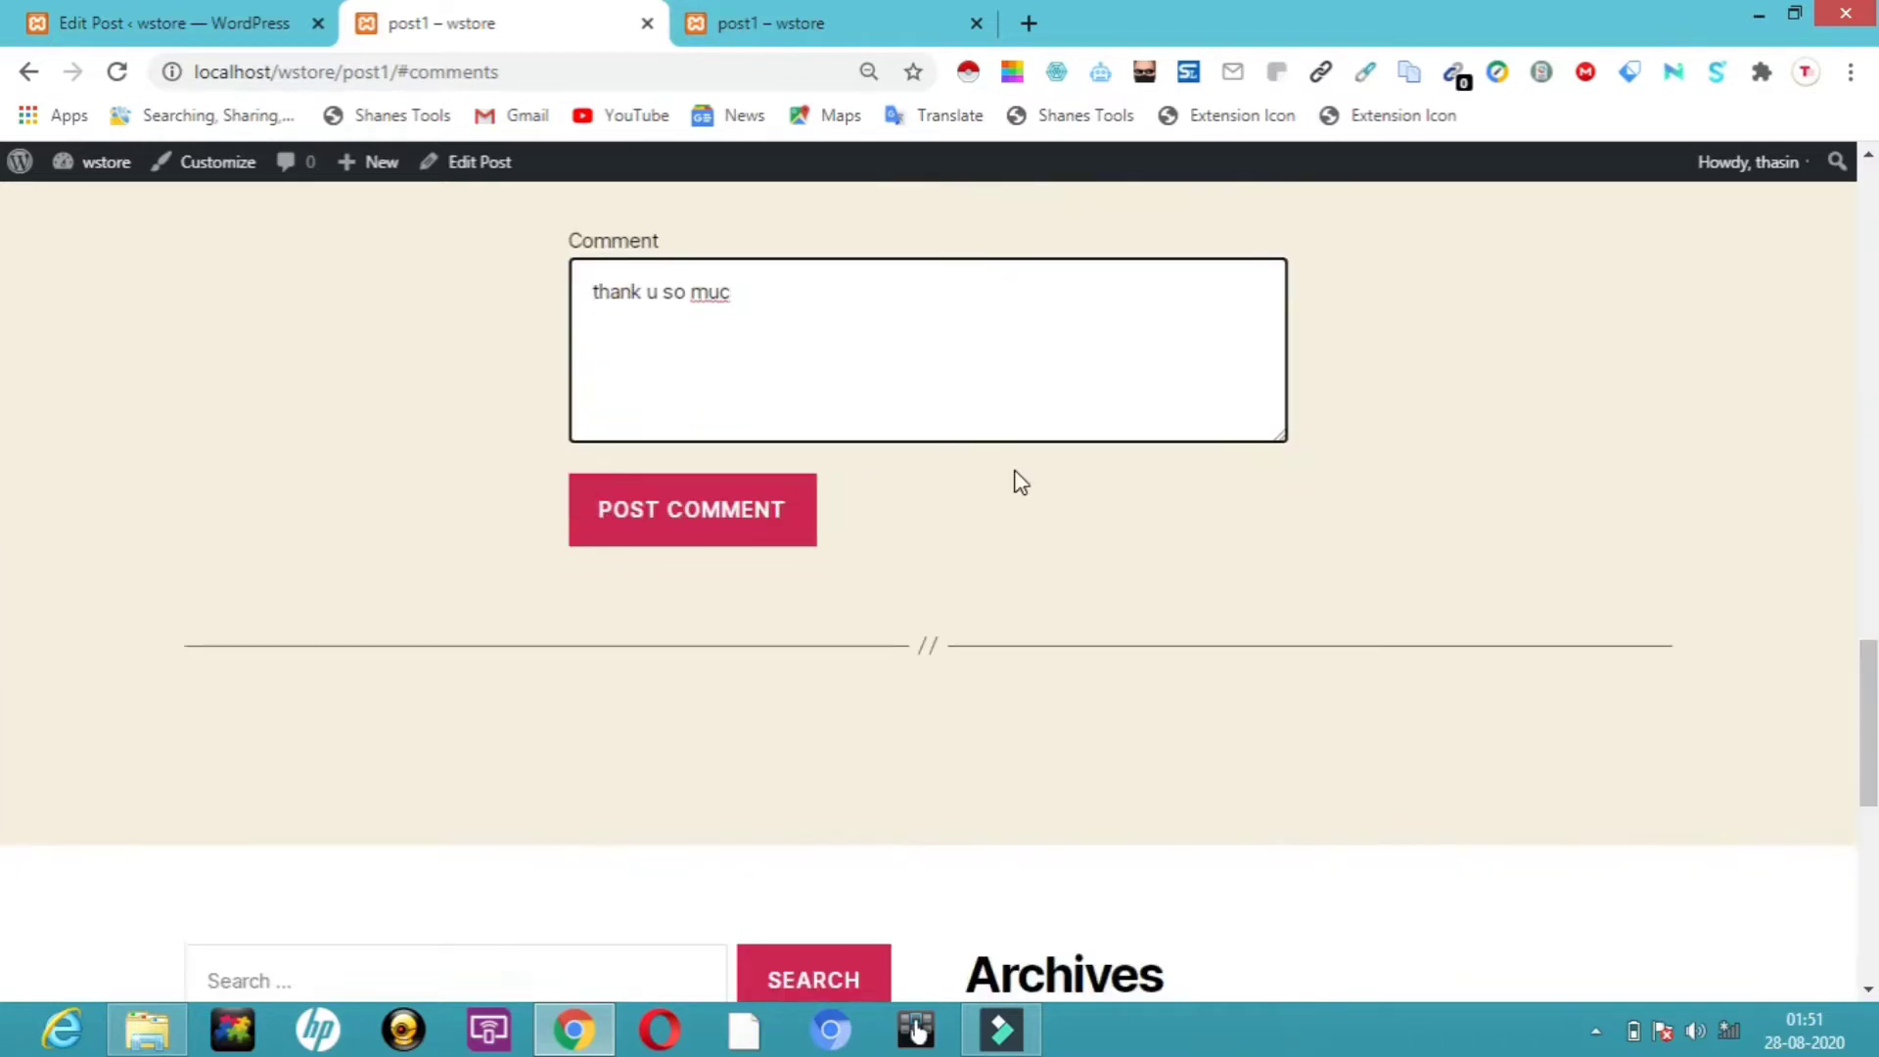
{"action": "left_click", "coordinate": [751, 526]}
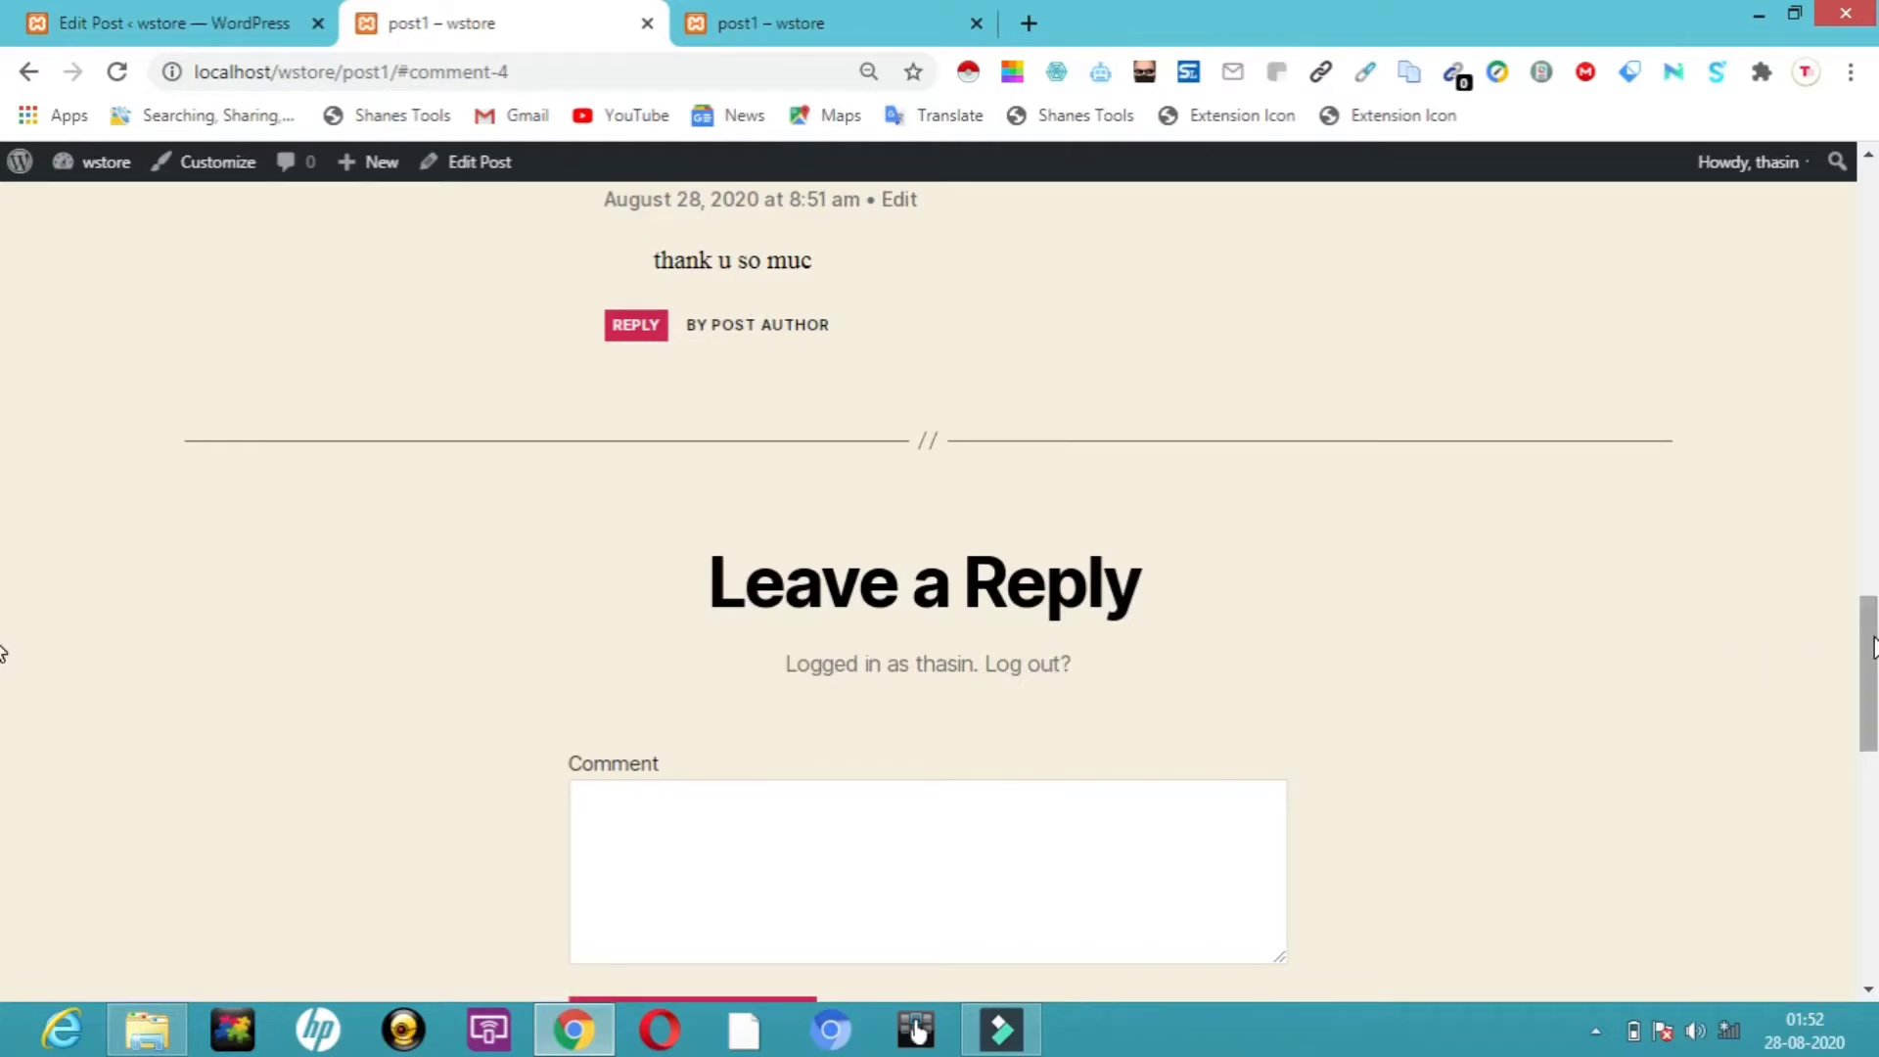
Step: Log out of the WordPress account from the Leave a Reply section of post1
{"action": "scroll", "coordinate": [4, 732], "scroll_direction": "down", "scroll_amount": 2}
{"action": "scroll", "coordinate": [4, 729], "scroll_direction": "down", "scroll_amount": 3}
{"action": "scroll", "coordinate": [4, 719], "scroll_direction": "up", "scroll_amount": 2}
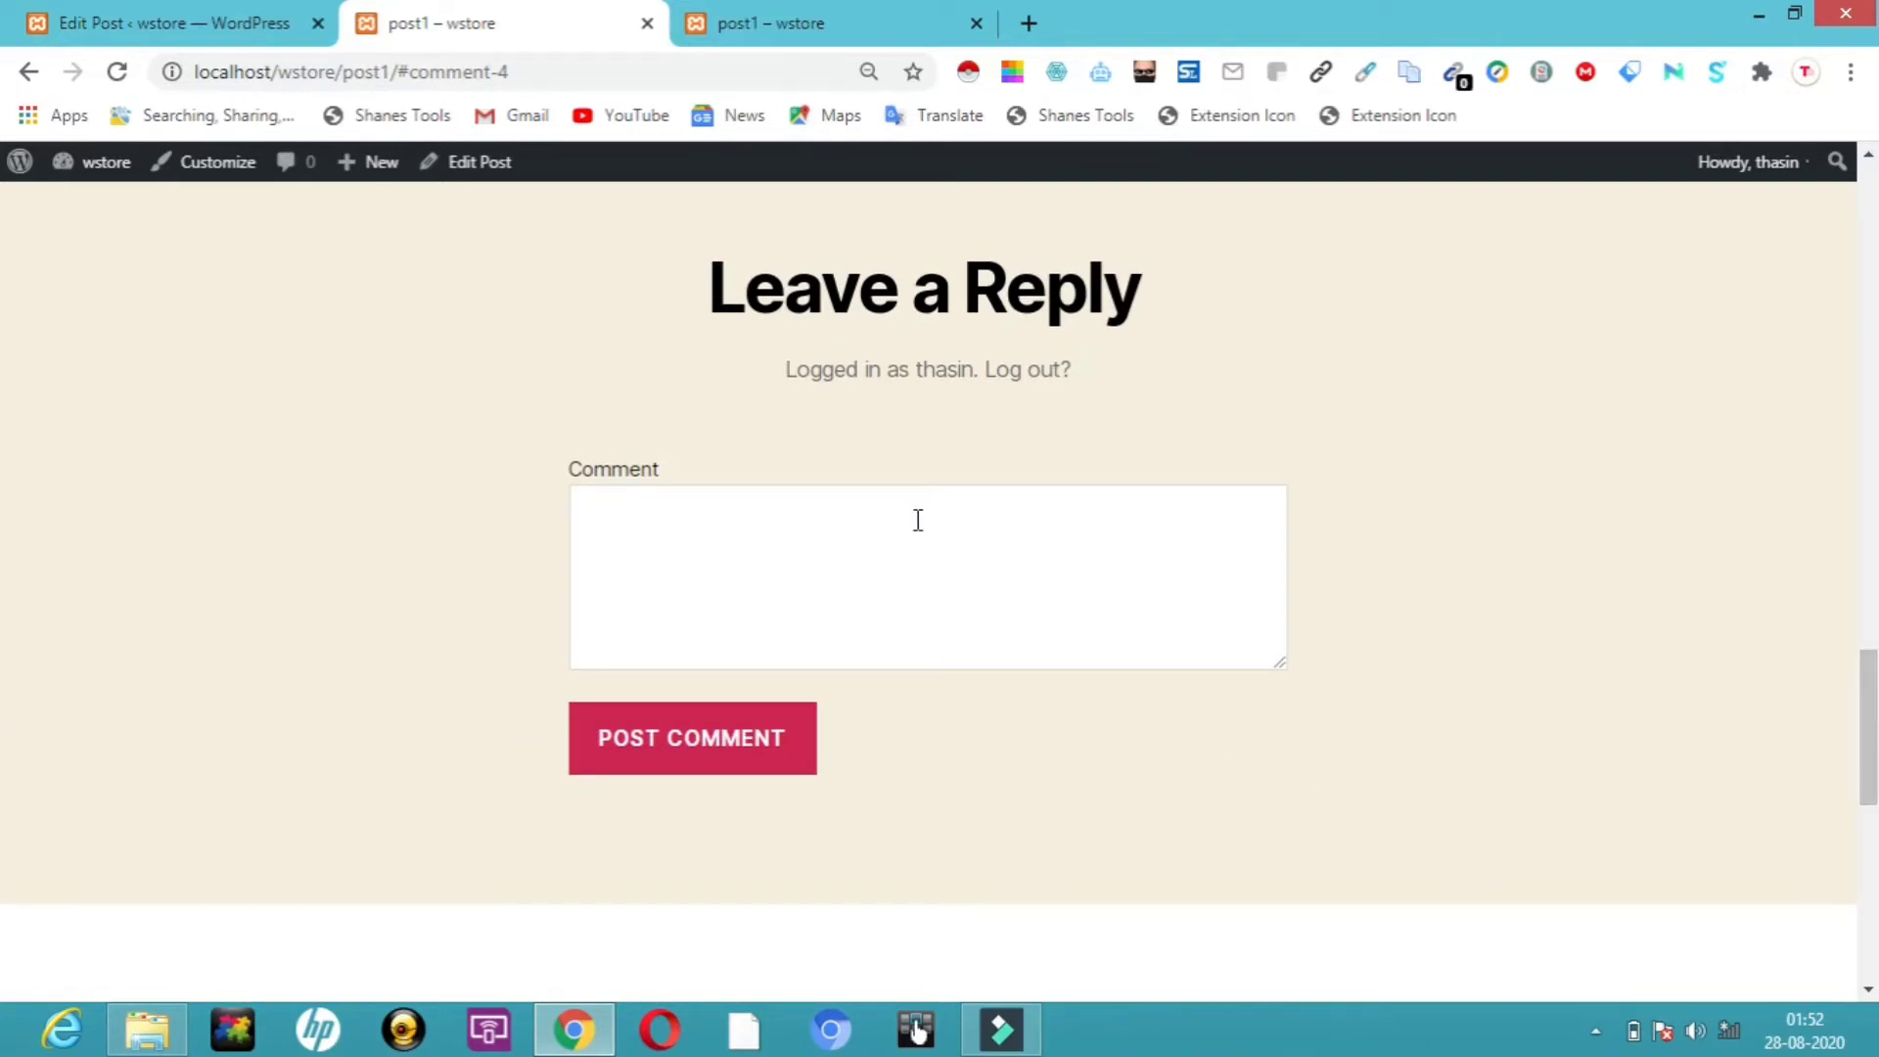
{"action": "left_click", "coordinate": [1030, 369]}
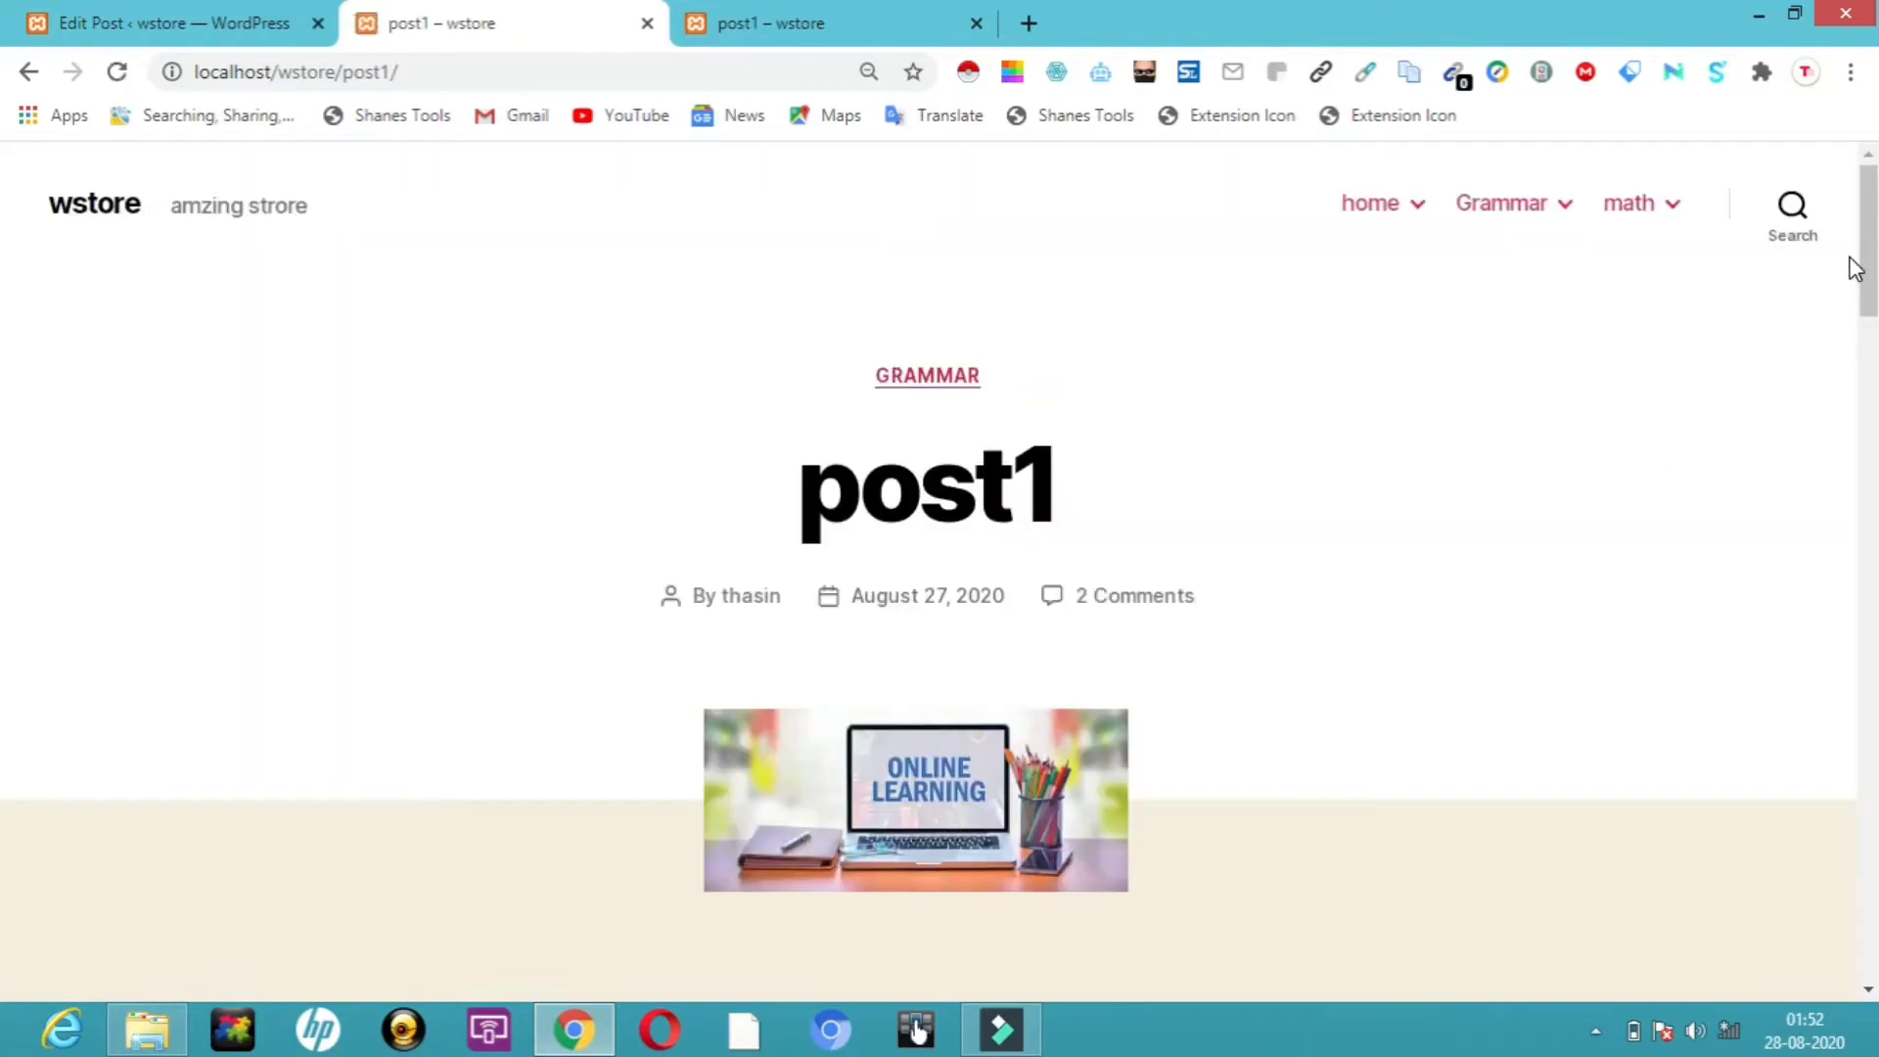
Step: Write the comment "its so nice and cool ." in post1's Leave a Reply form as a visitor
{"action": "left_click_drag", "start_coordinate": [1854, 269], "coordinate": [1874, 746]}
{"action": "left_click_drag", "start_coordinate": [5, 744], "coordinate": [1865, 676]}
{"action": "left_click", "coordinate": [605, 758]}
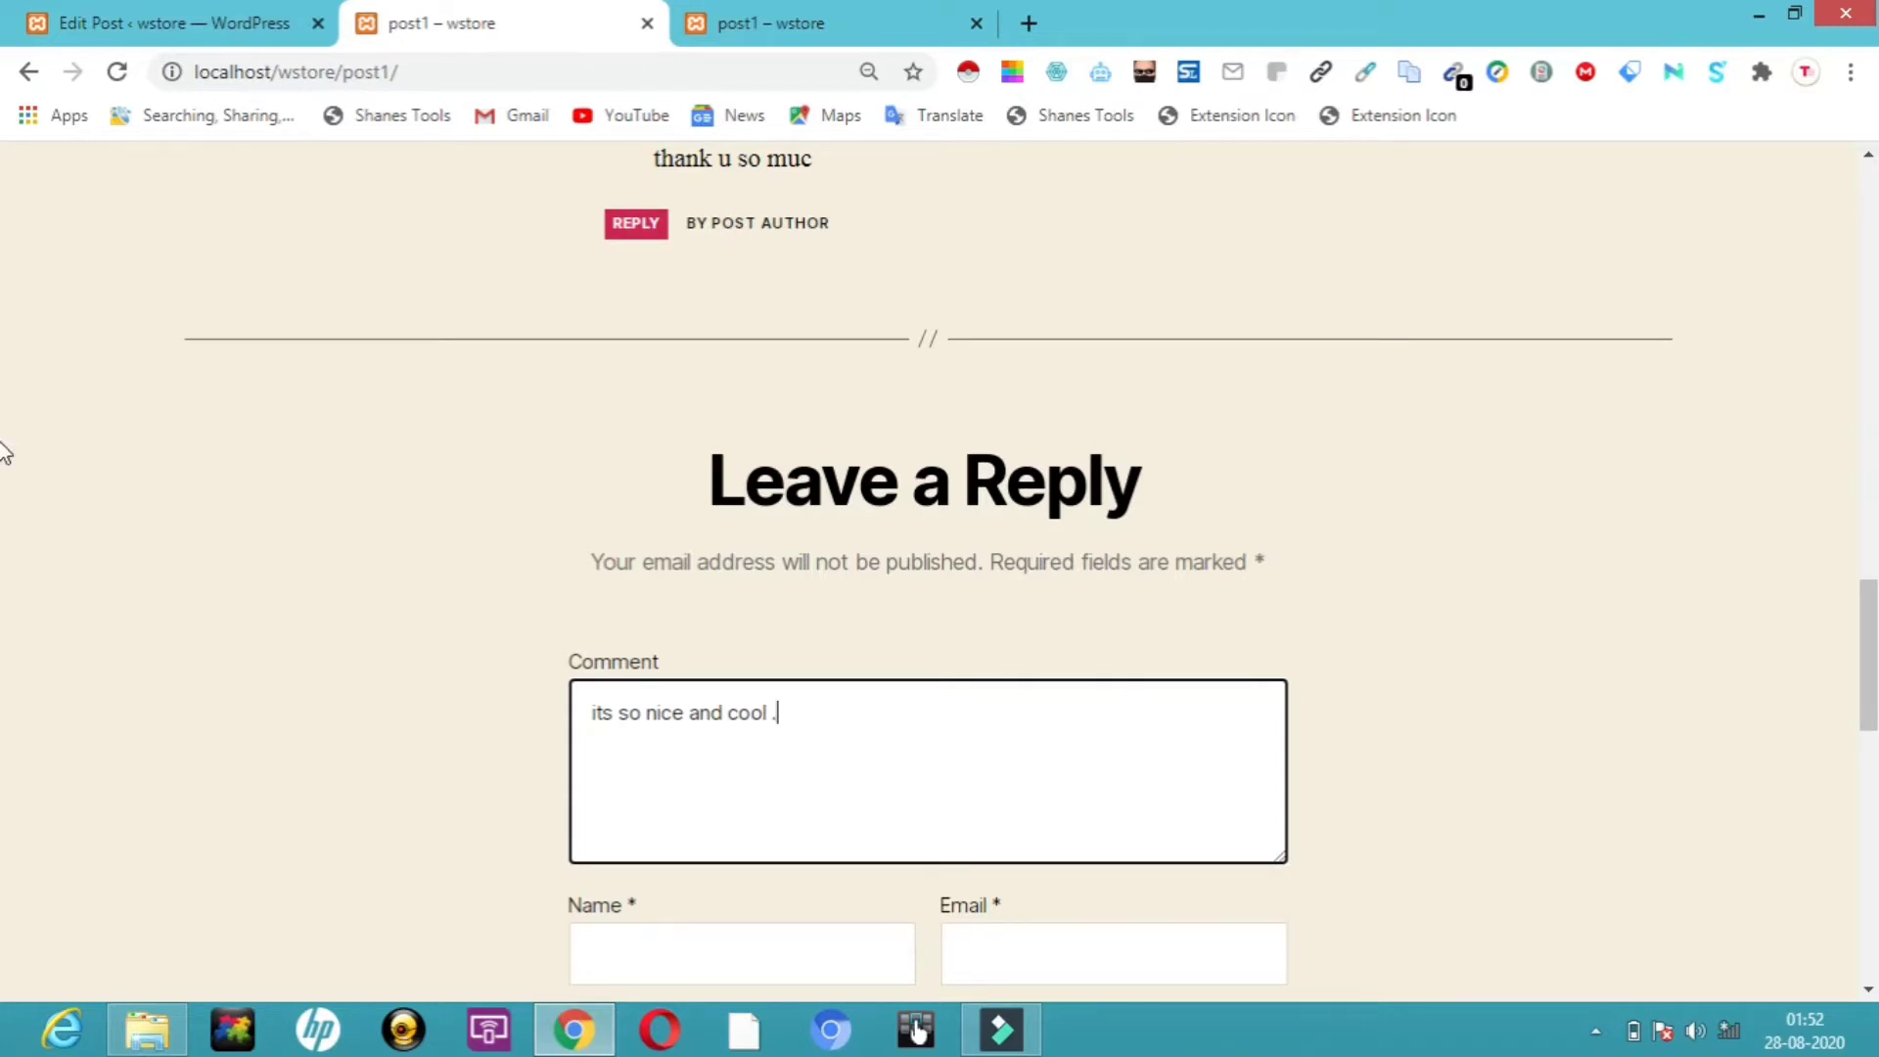
Step: Enter the commenter's name and e-mail, enable saving these details for the next comment, and post the comment
{"action": "left_click_drag", "start_coordinate": [1871, 597], "coordinate": [1873, 704]}
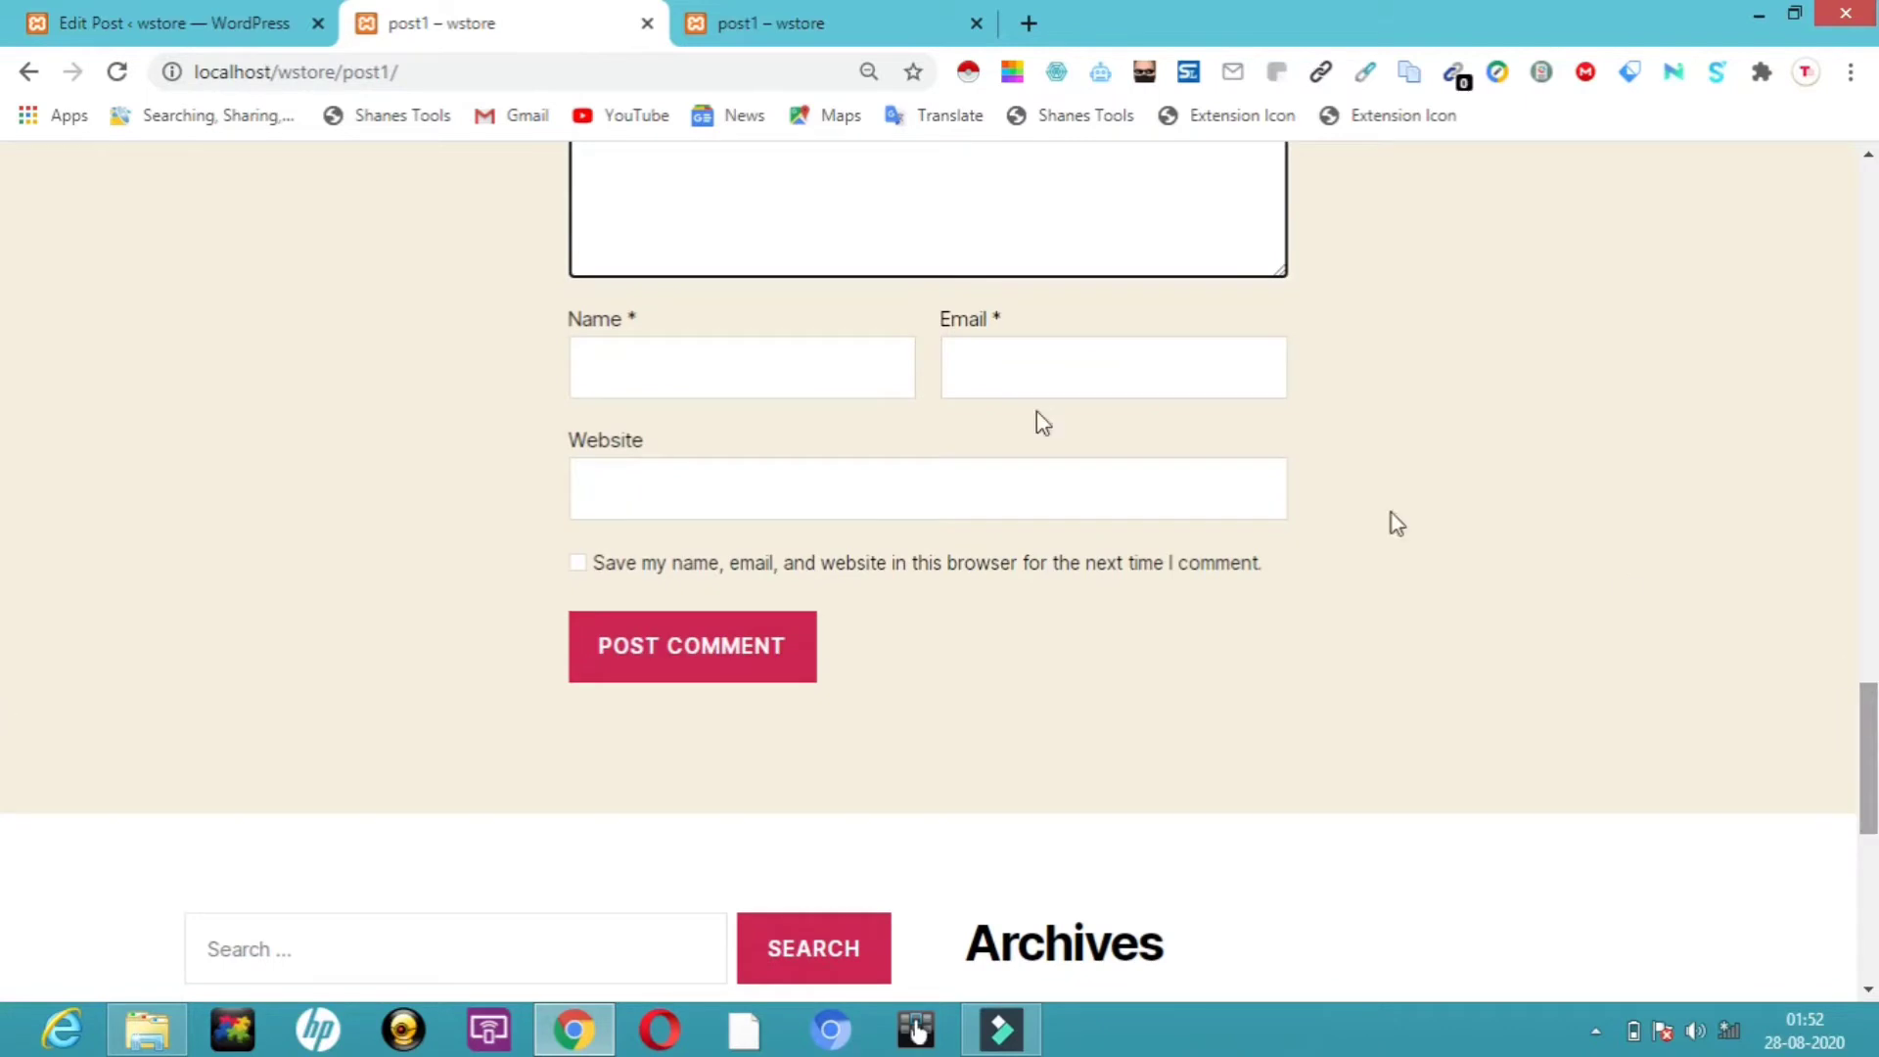
{"action": "left_click", "coordinate": [694, 381]}
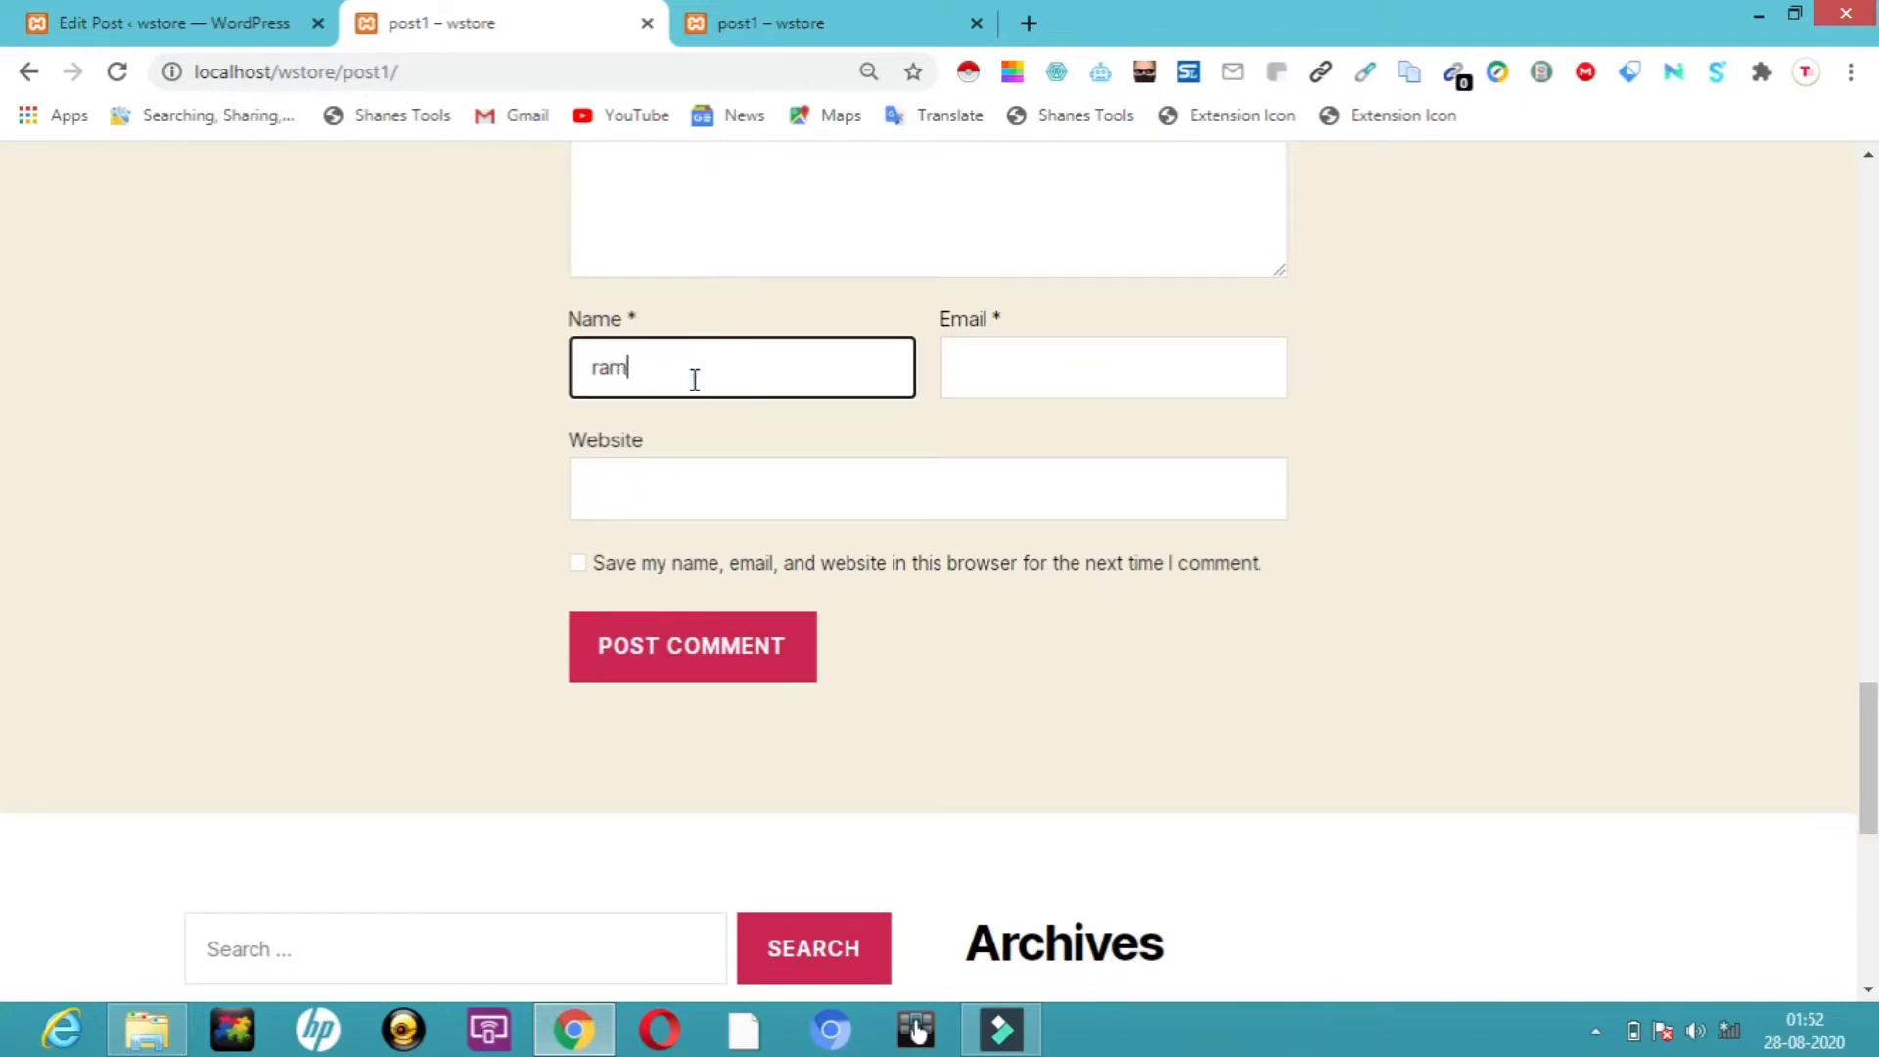
{"action": "left_click", "coordinate": [966, 377]}
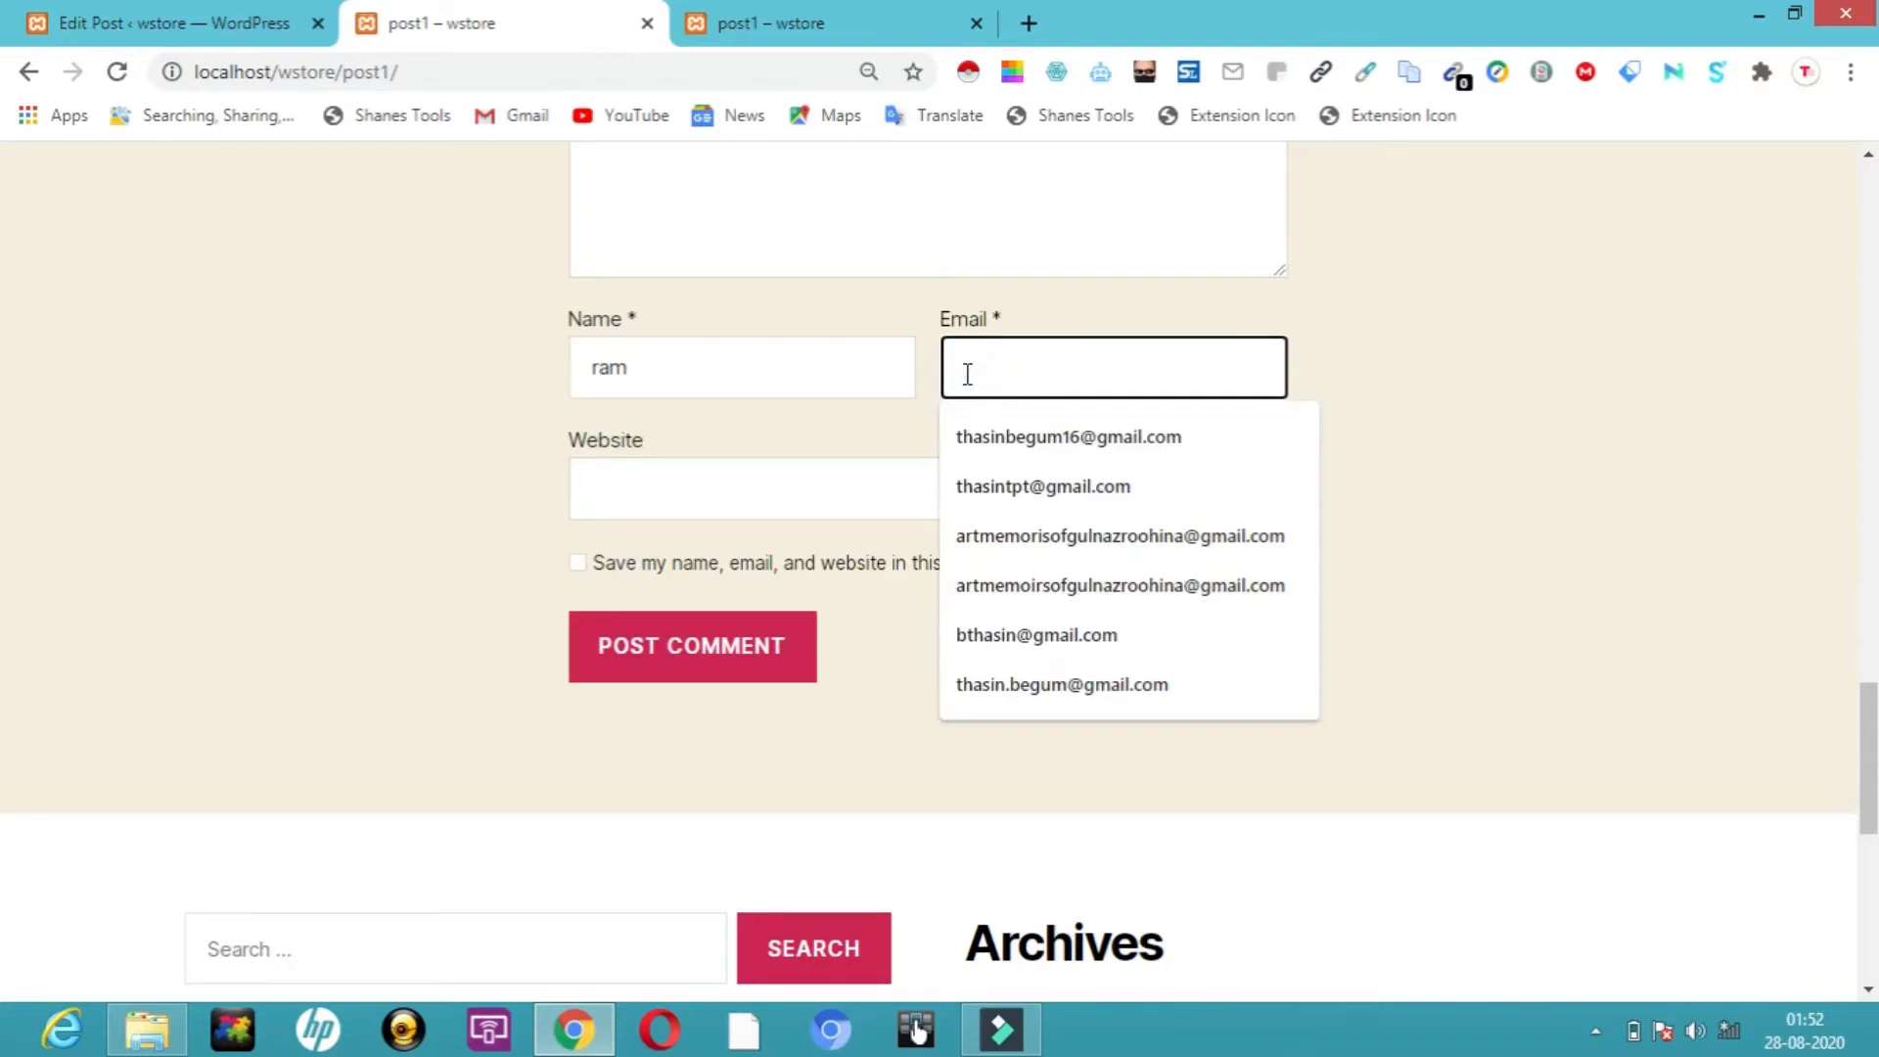
{"action": "left_click", "coordinate": [1042, 435]}
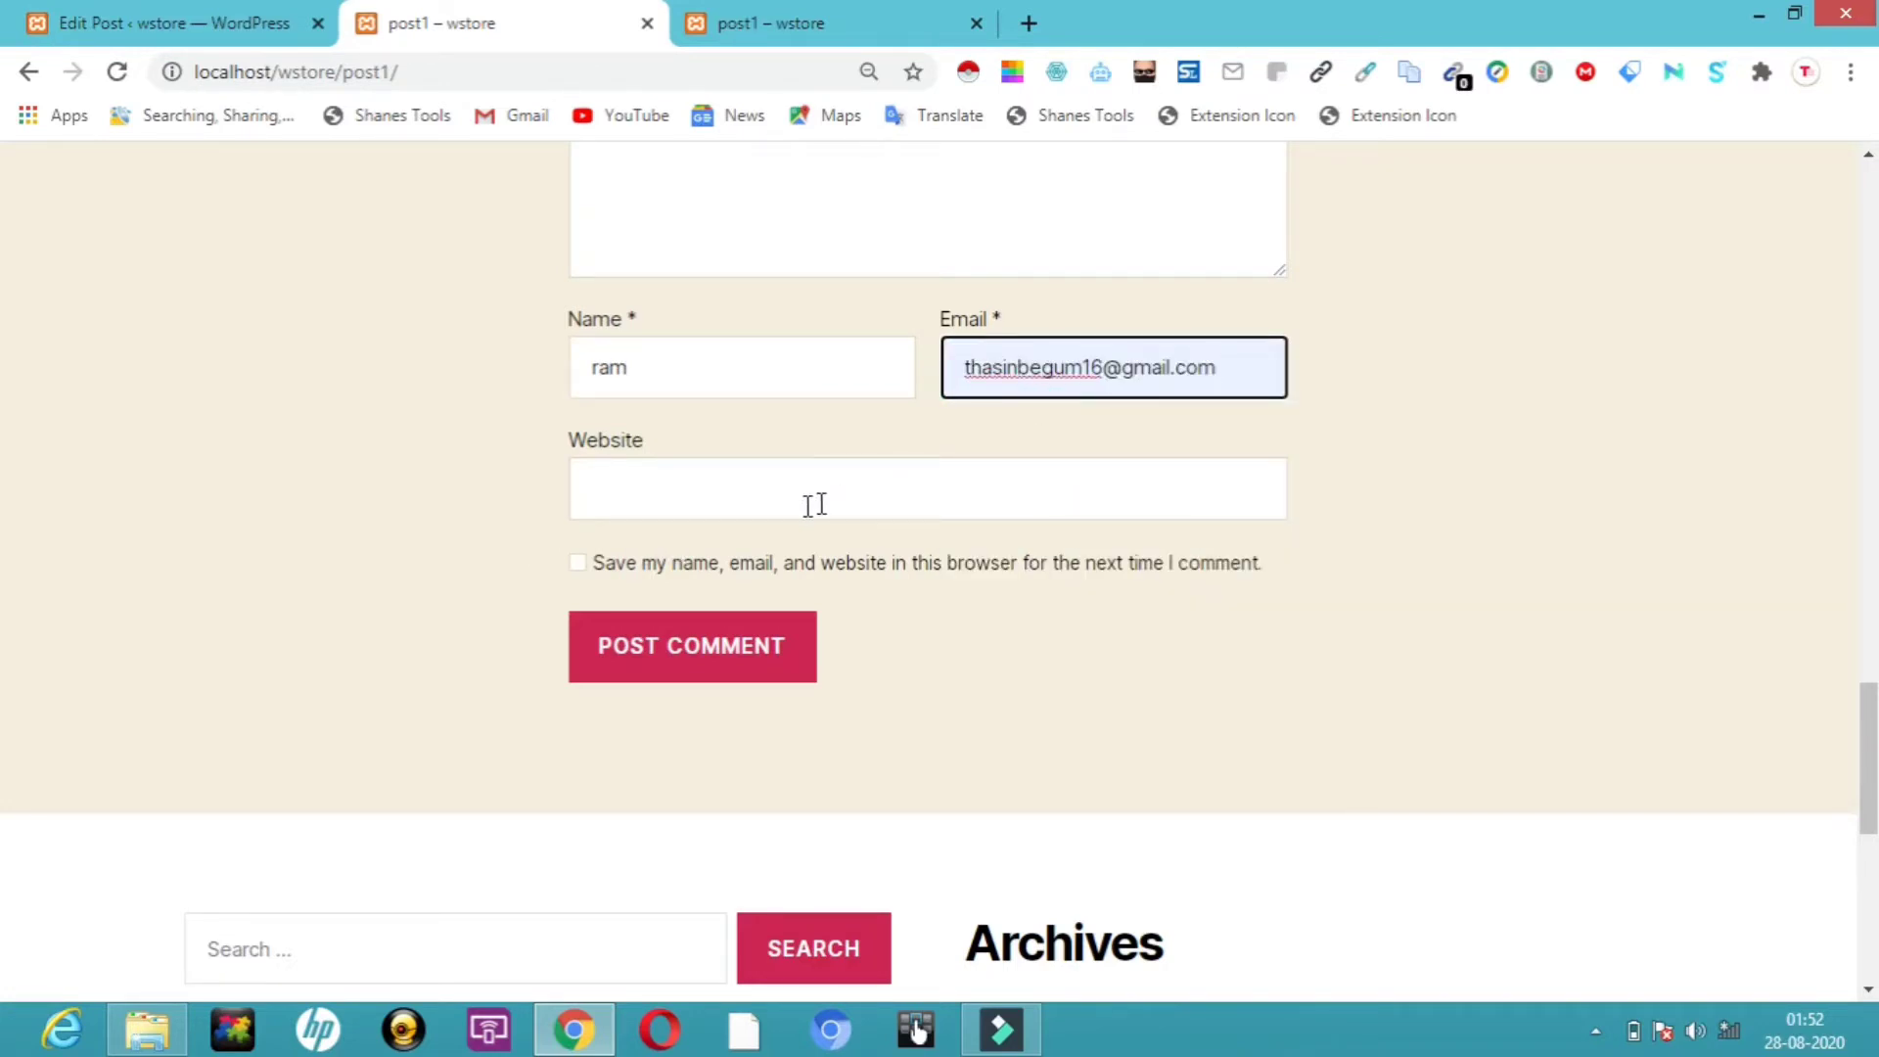
{"action": "left_click", "coordinate": [578, 564]}
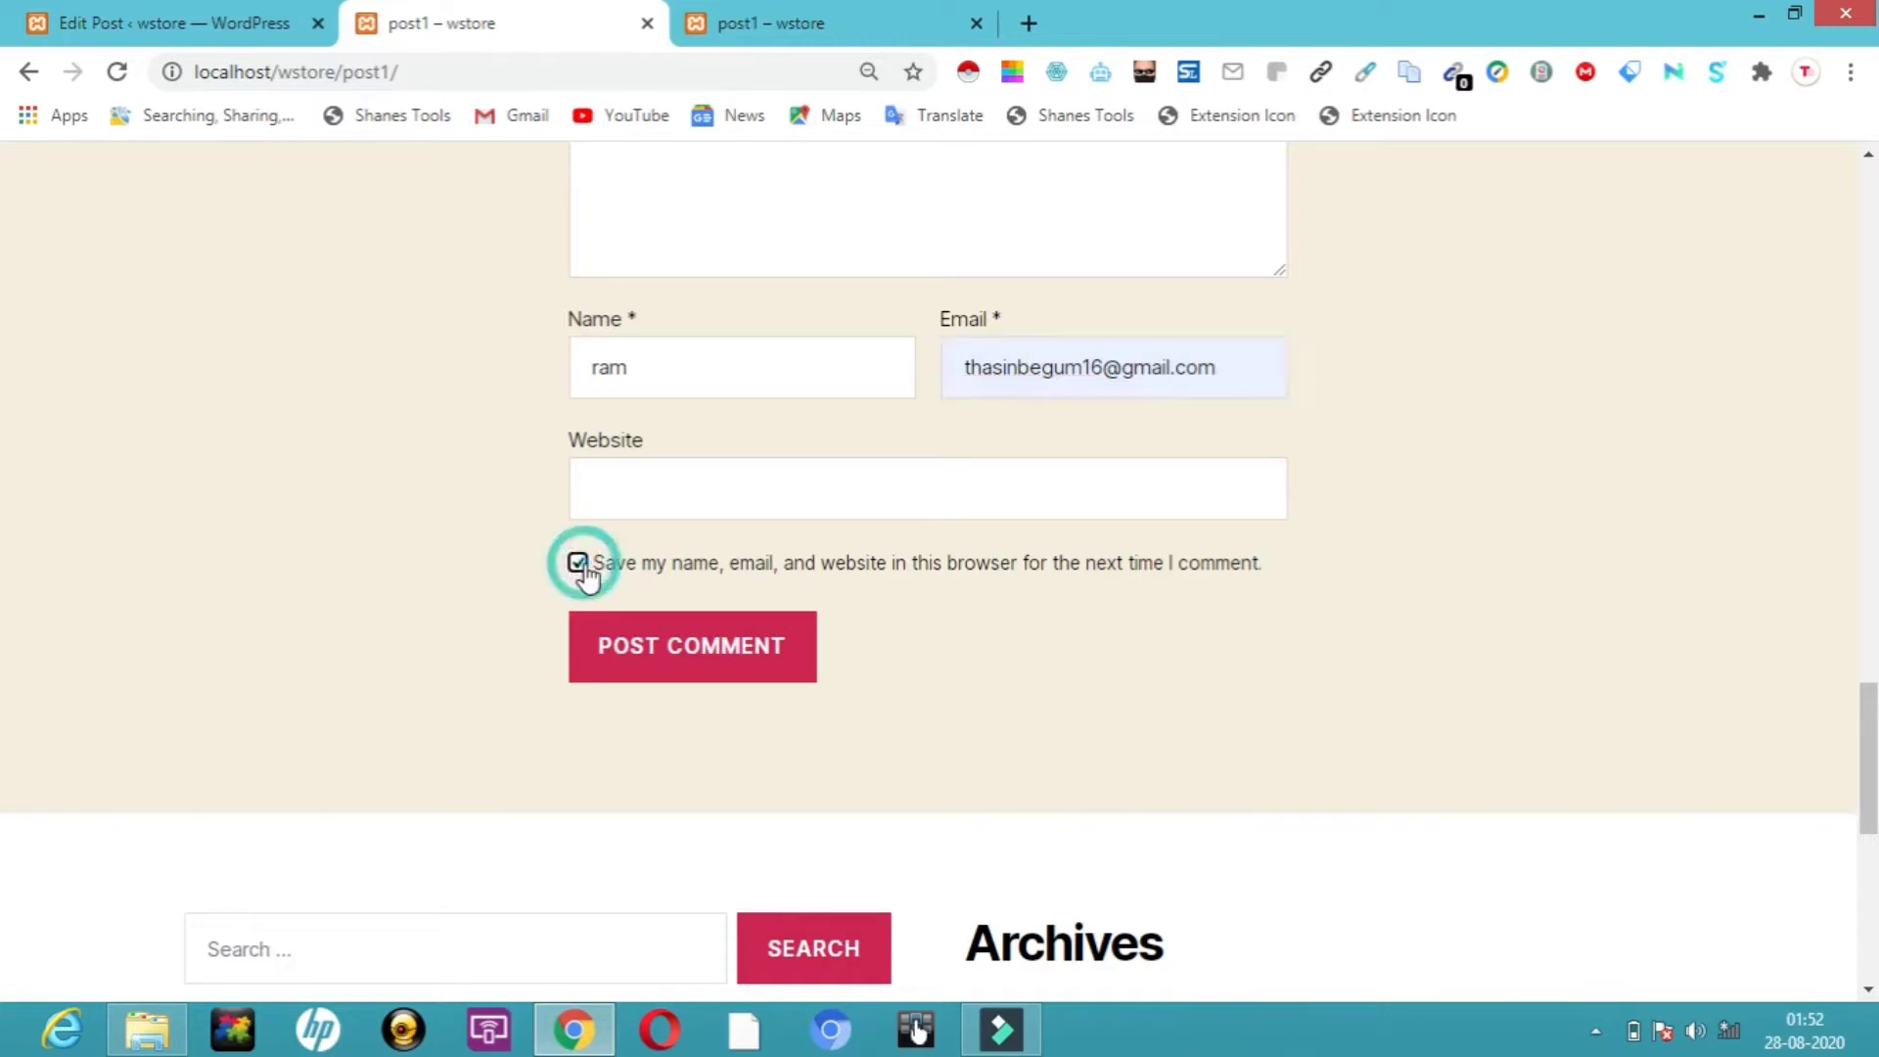
{"action": "left_click", "coordinate": [695, 668]}
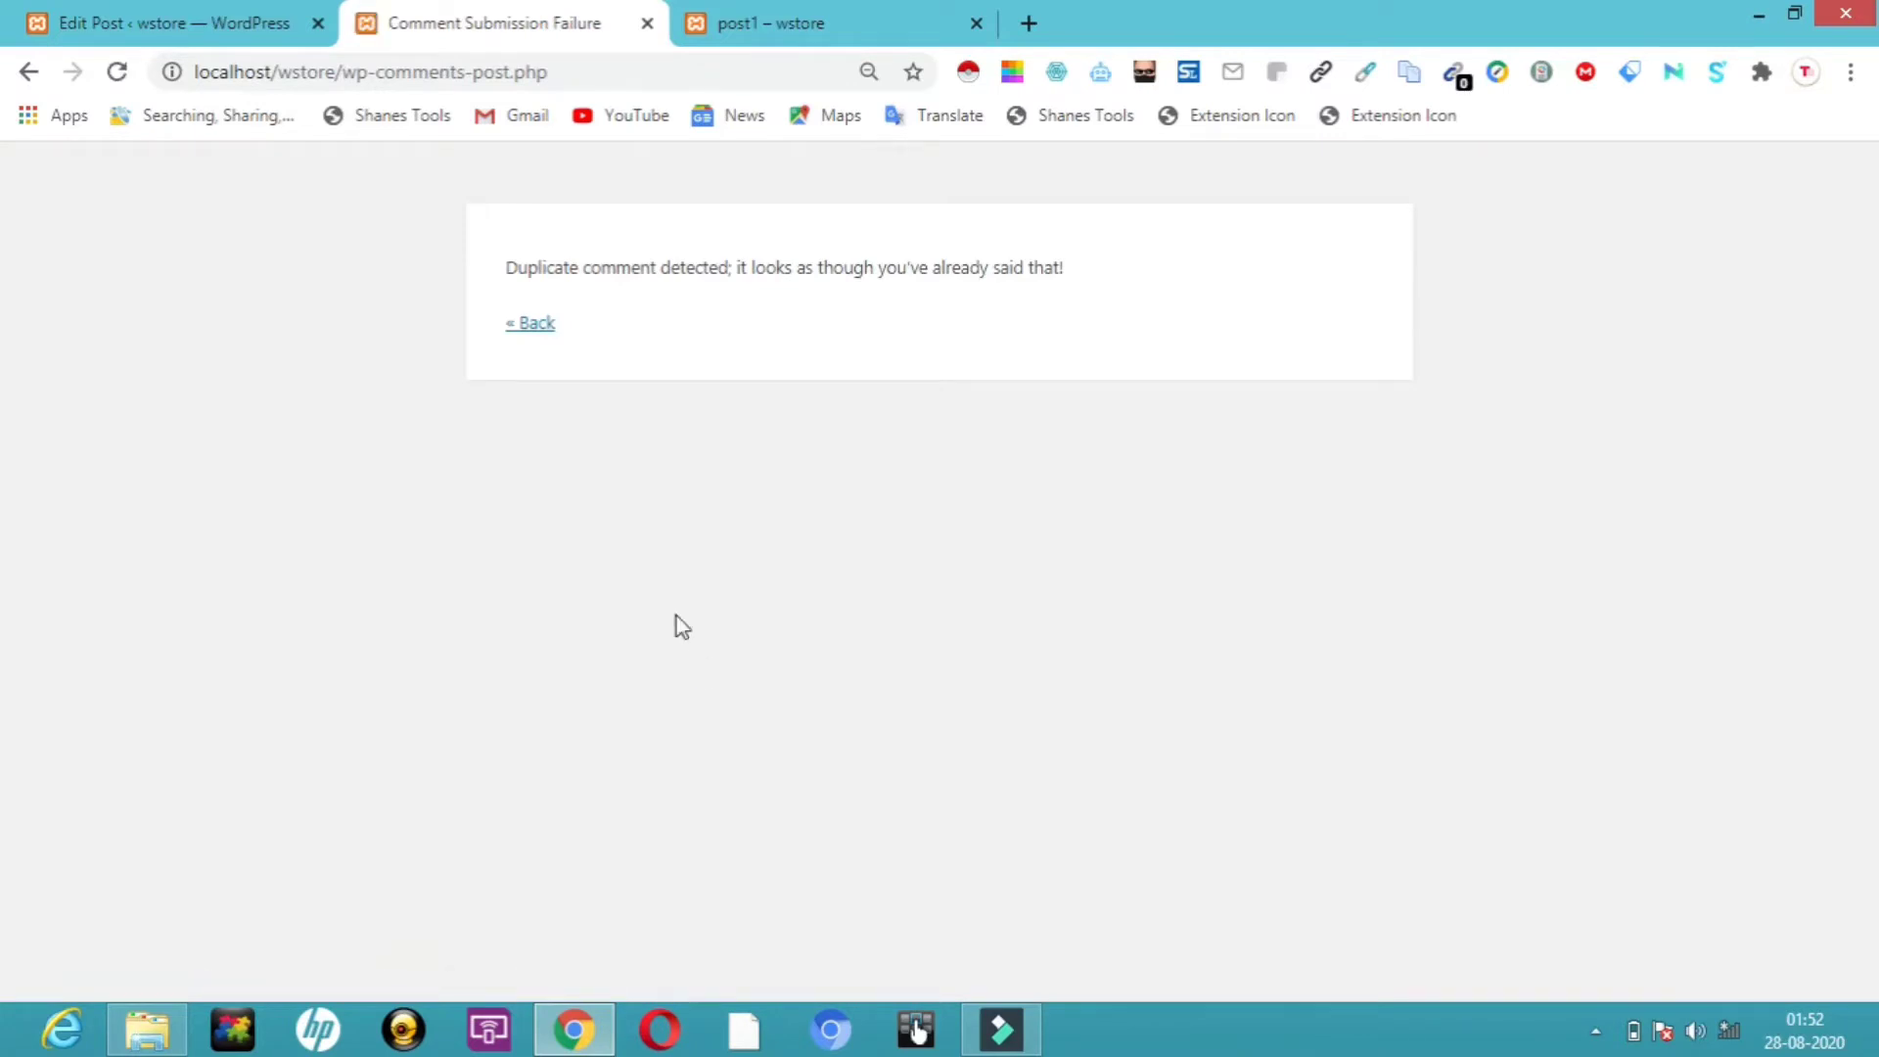
Step: Return to the comment form, try to post the same comment again, and go back to post1
{"action": "left_click", "coordinate": [537, 327]}
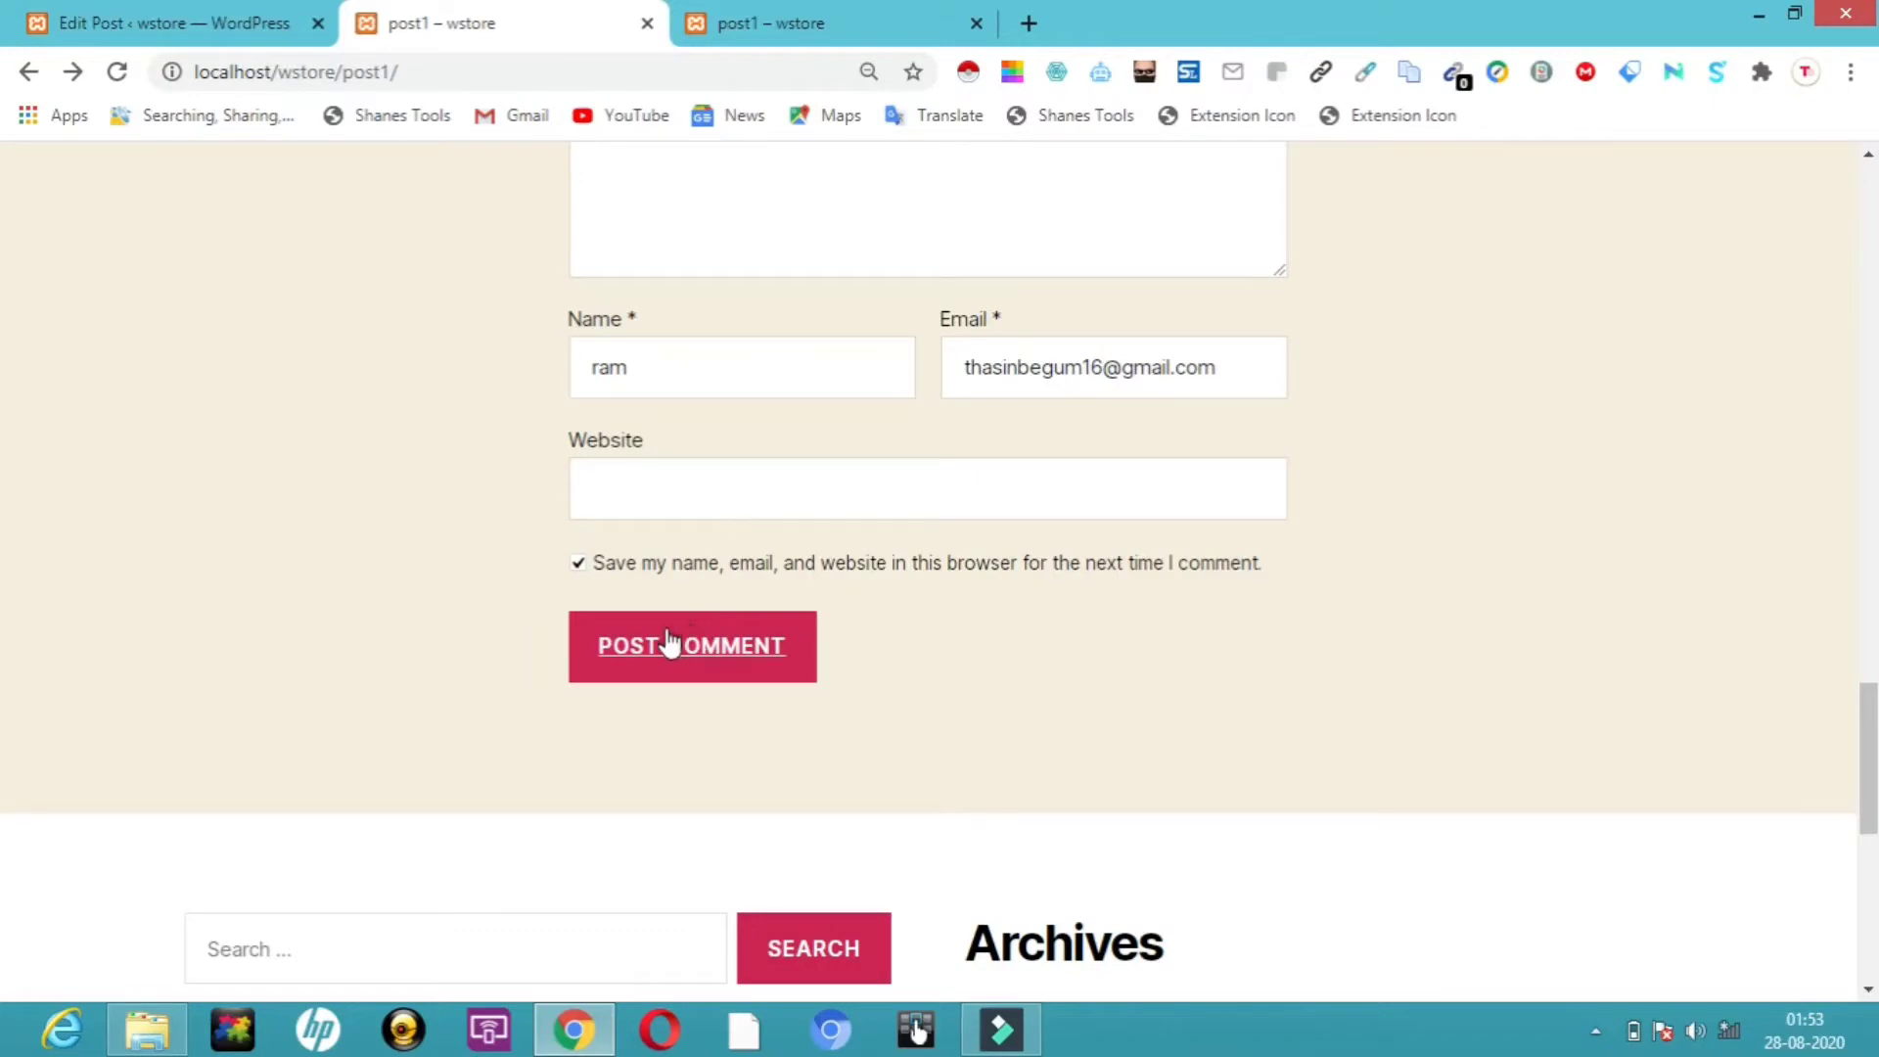
{"action": "left_click", "coordinate": [666, 651]}
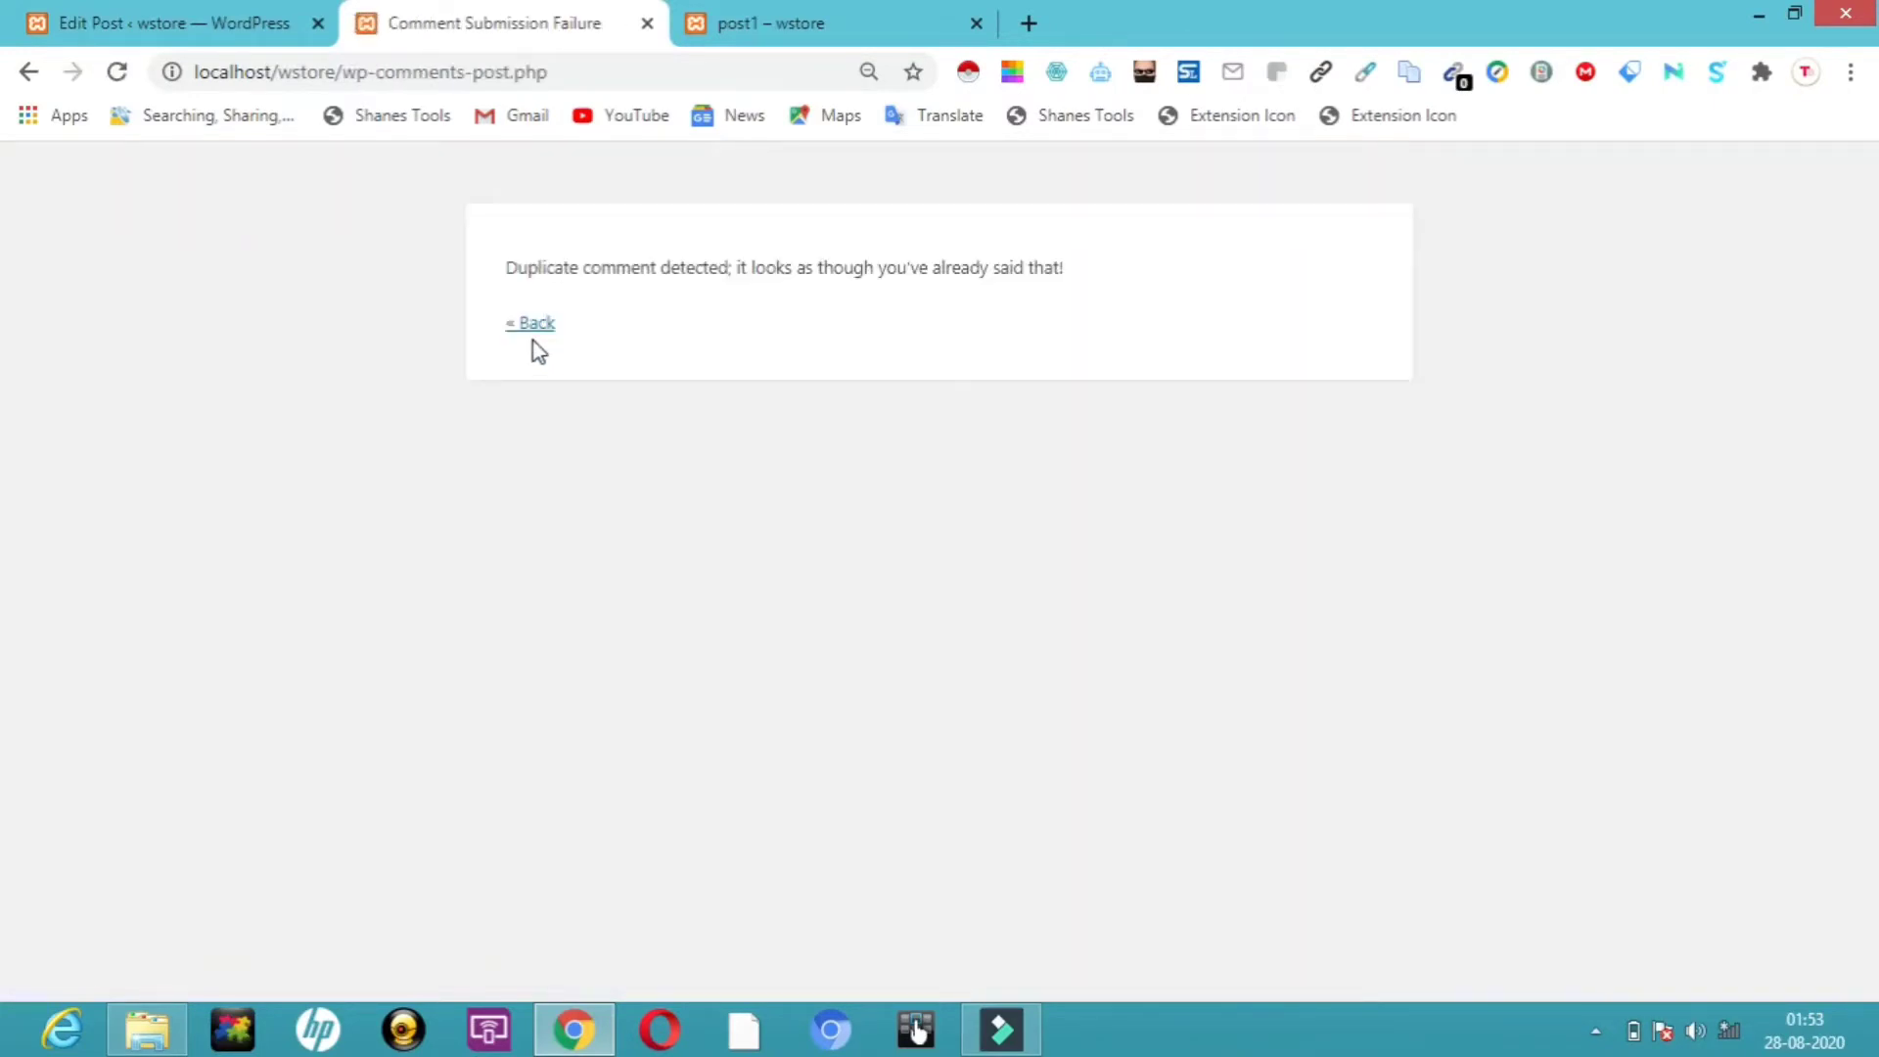
{"action": "left_click", "coordinate": [533, 339]}
{"action": "left_click", "coordinate": [535, 324]}
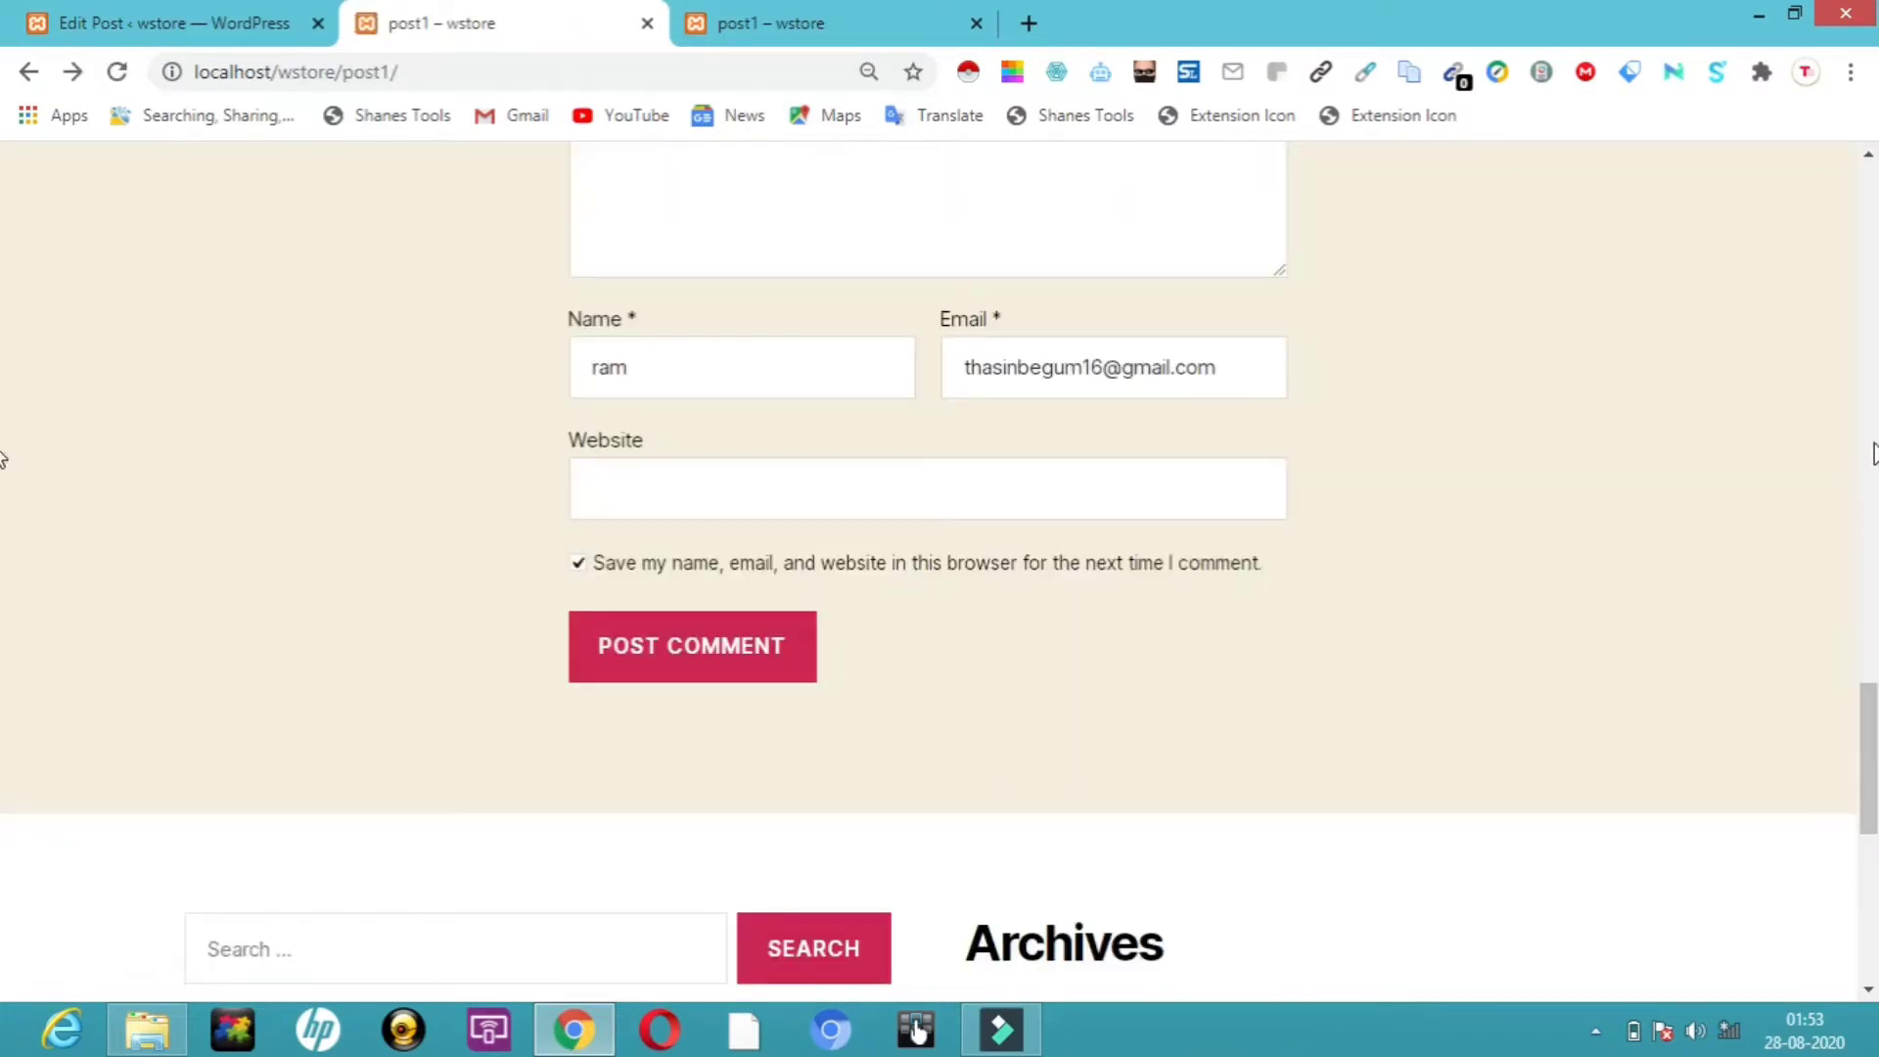
Step: Reload post1 and review its list of replies, including the visitor's new comment
{"action": "scroll", "coordinate": [4, 729], "scroll_direction": "up", "scroll_amount": 10}
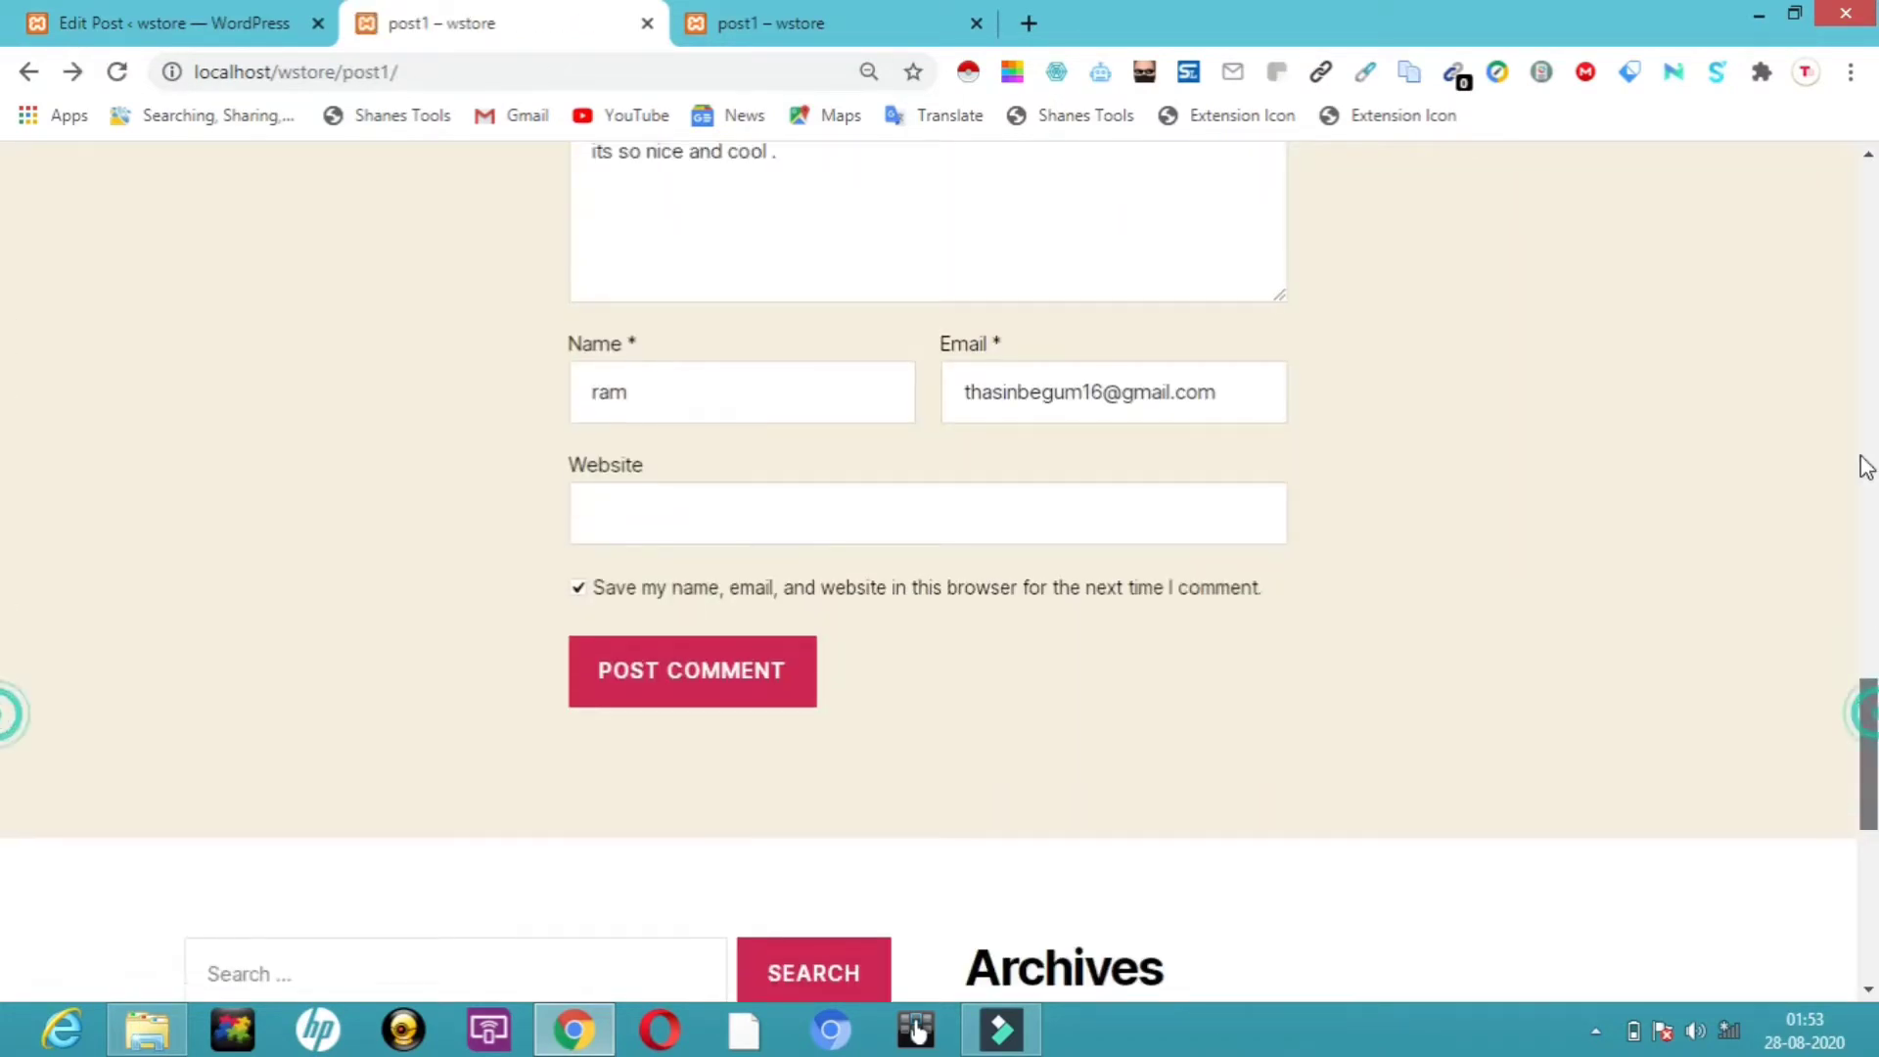
{"action": "scroll", "coordinate": [4, 283], "scroll_direction": "up", "scroll_amount": 6}
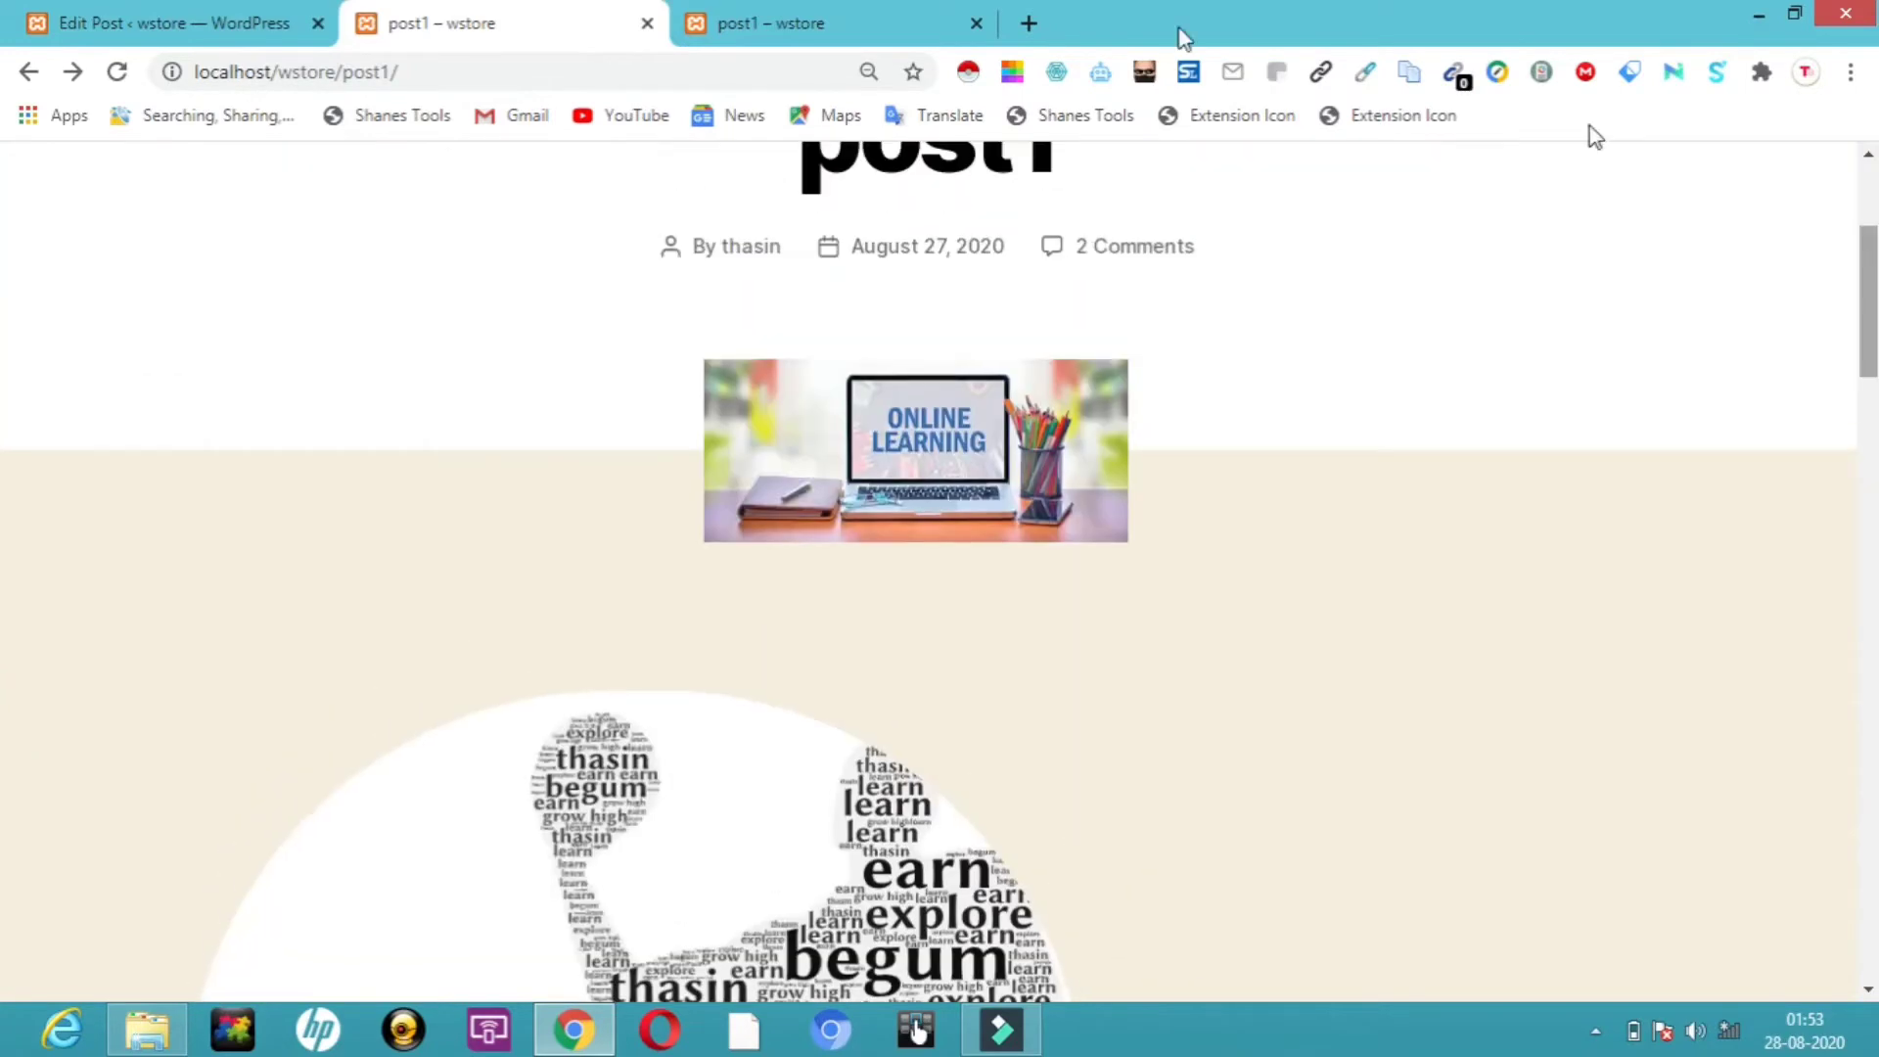
{"action": "left_click", "coordinate": [118, 72]}
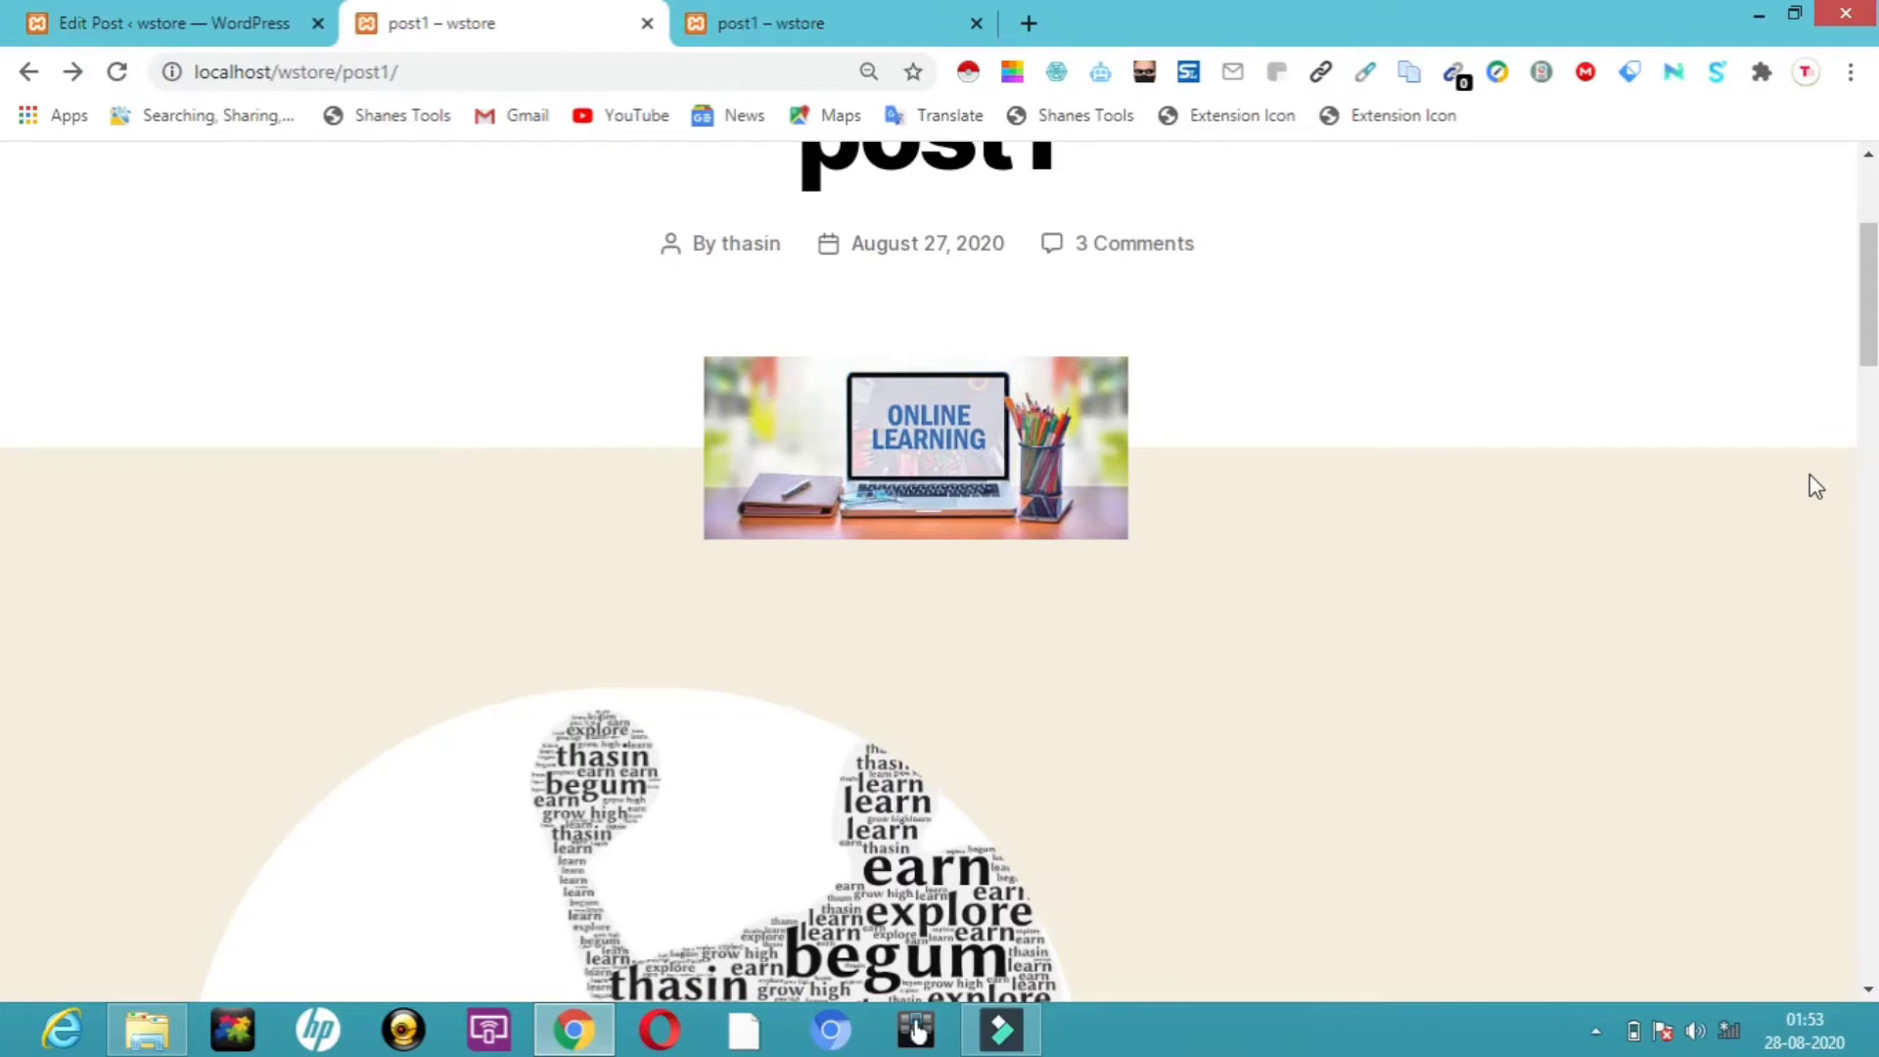
{"action": "scroll", "coordinate": [5, 362], "scroll_direction": "down", "scroll_amount": 15}
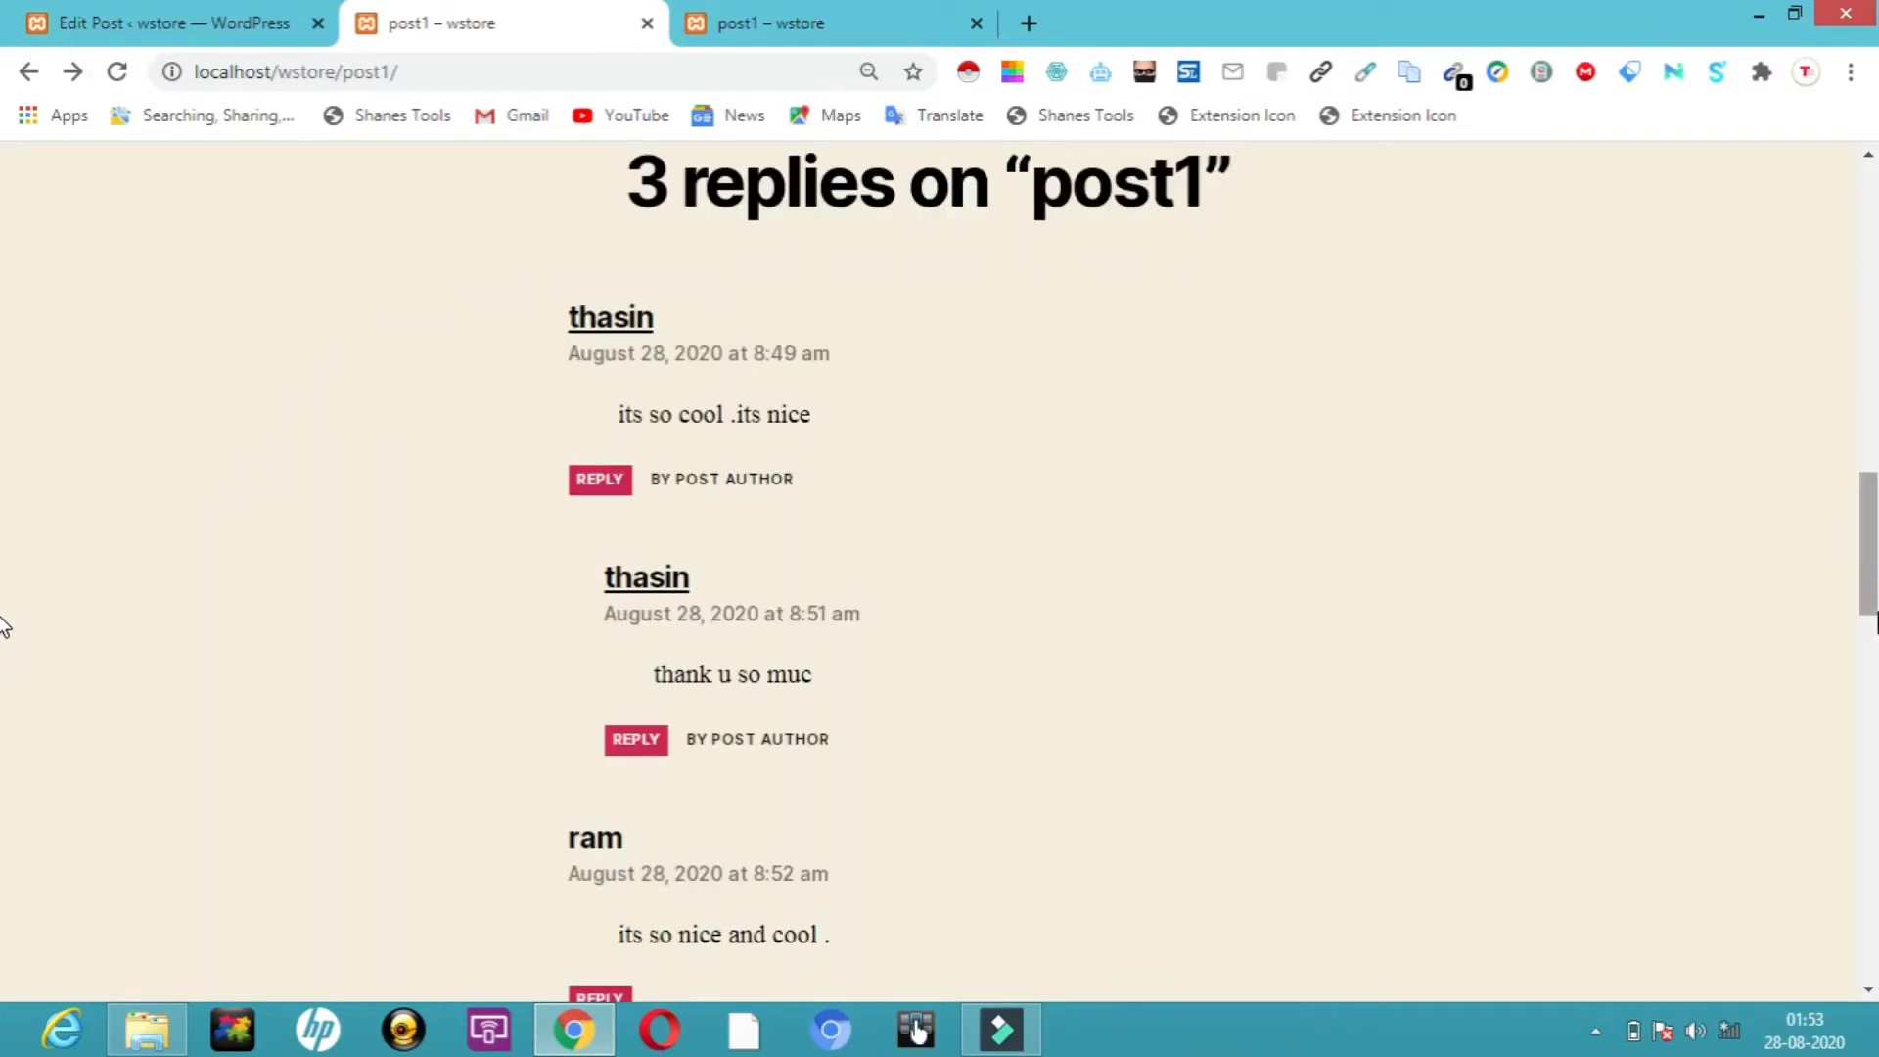
{"action": "scroll", "coordinate": [3, 627], "scroll_direction": "down", "scroll_amount": 4}
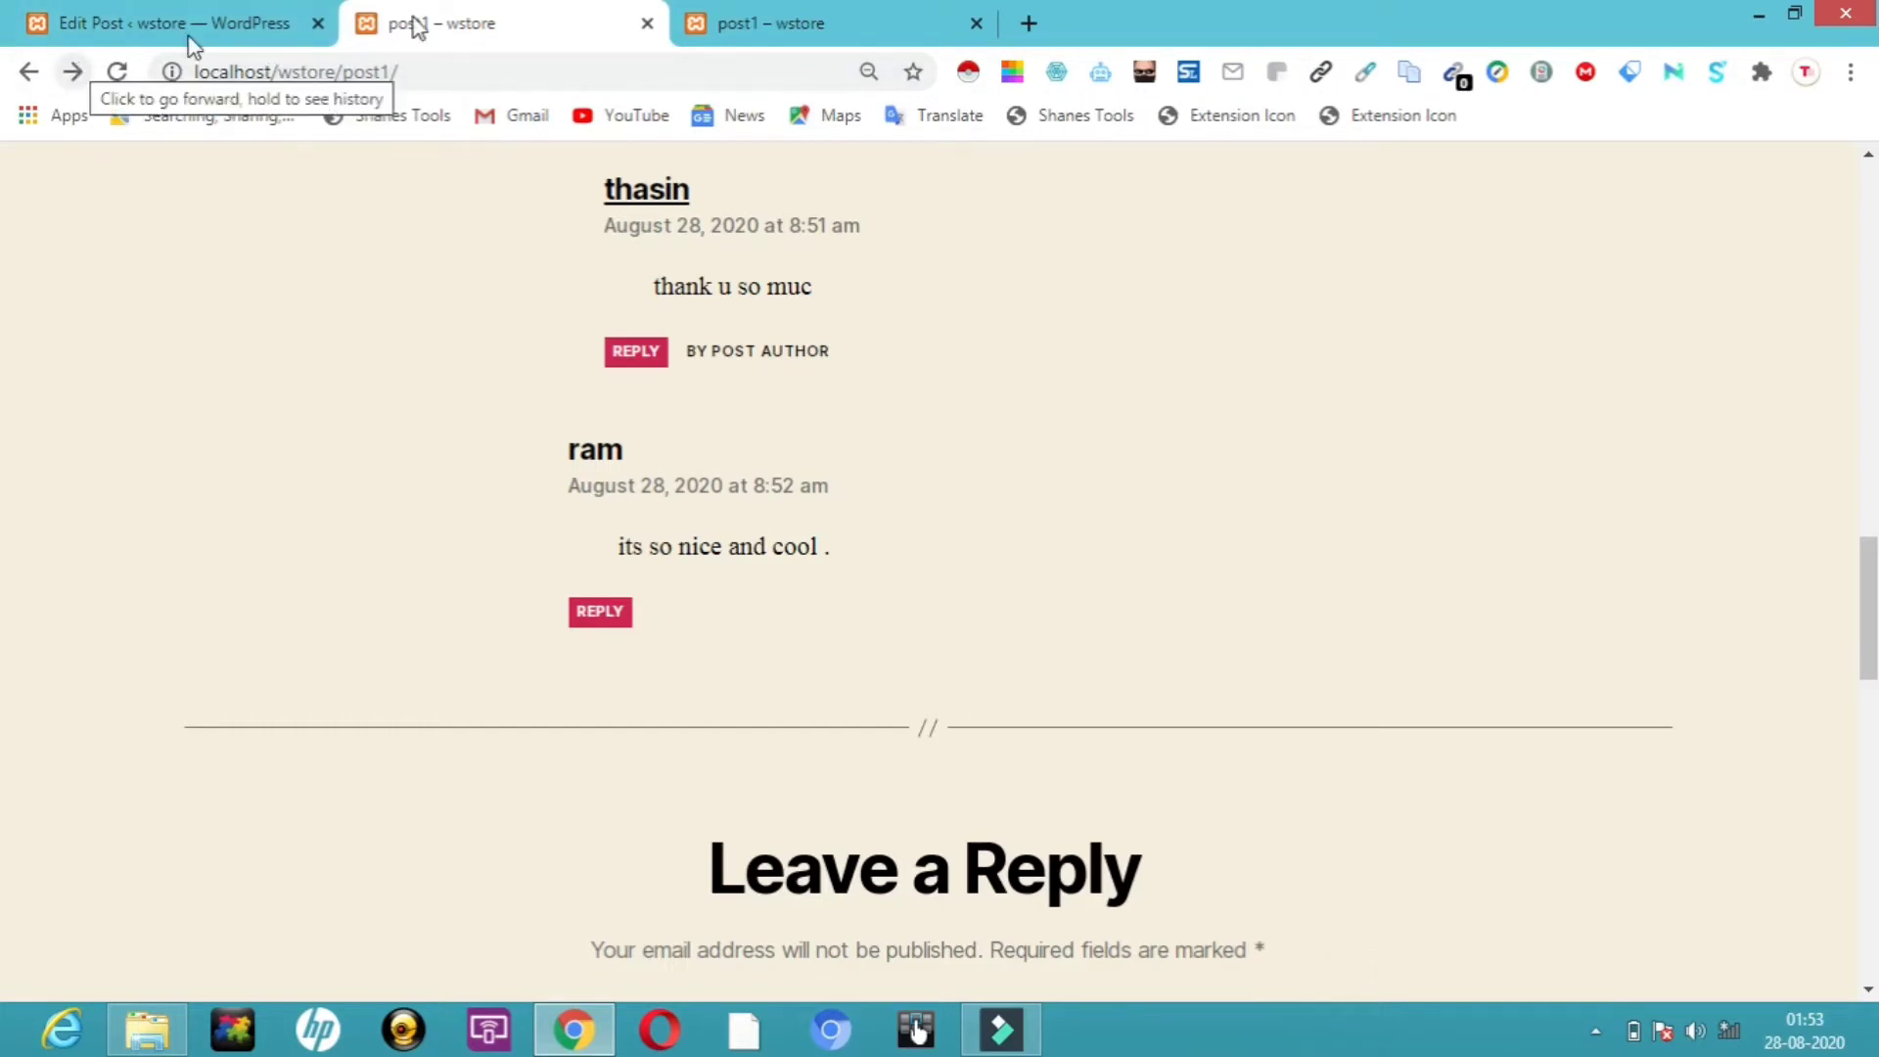
Step: Return to the WordPress admin area and open the Comments list to review all submitted comments
{"action": "left_click", "coordinate": [736, 12]}
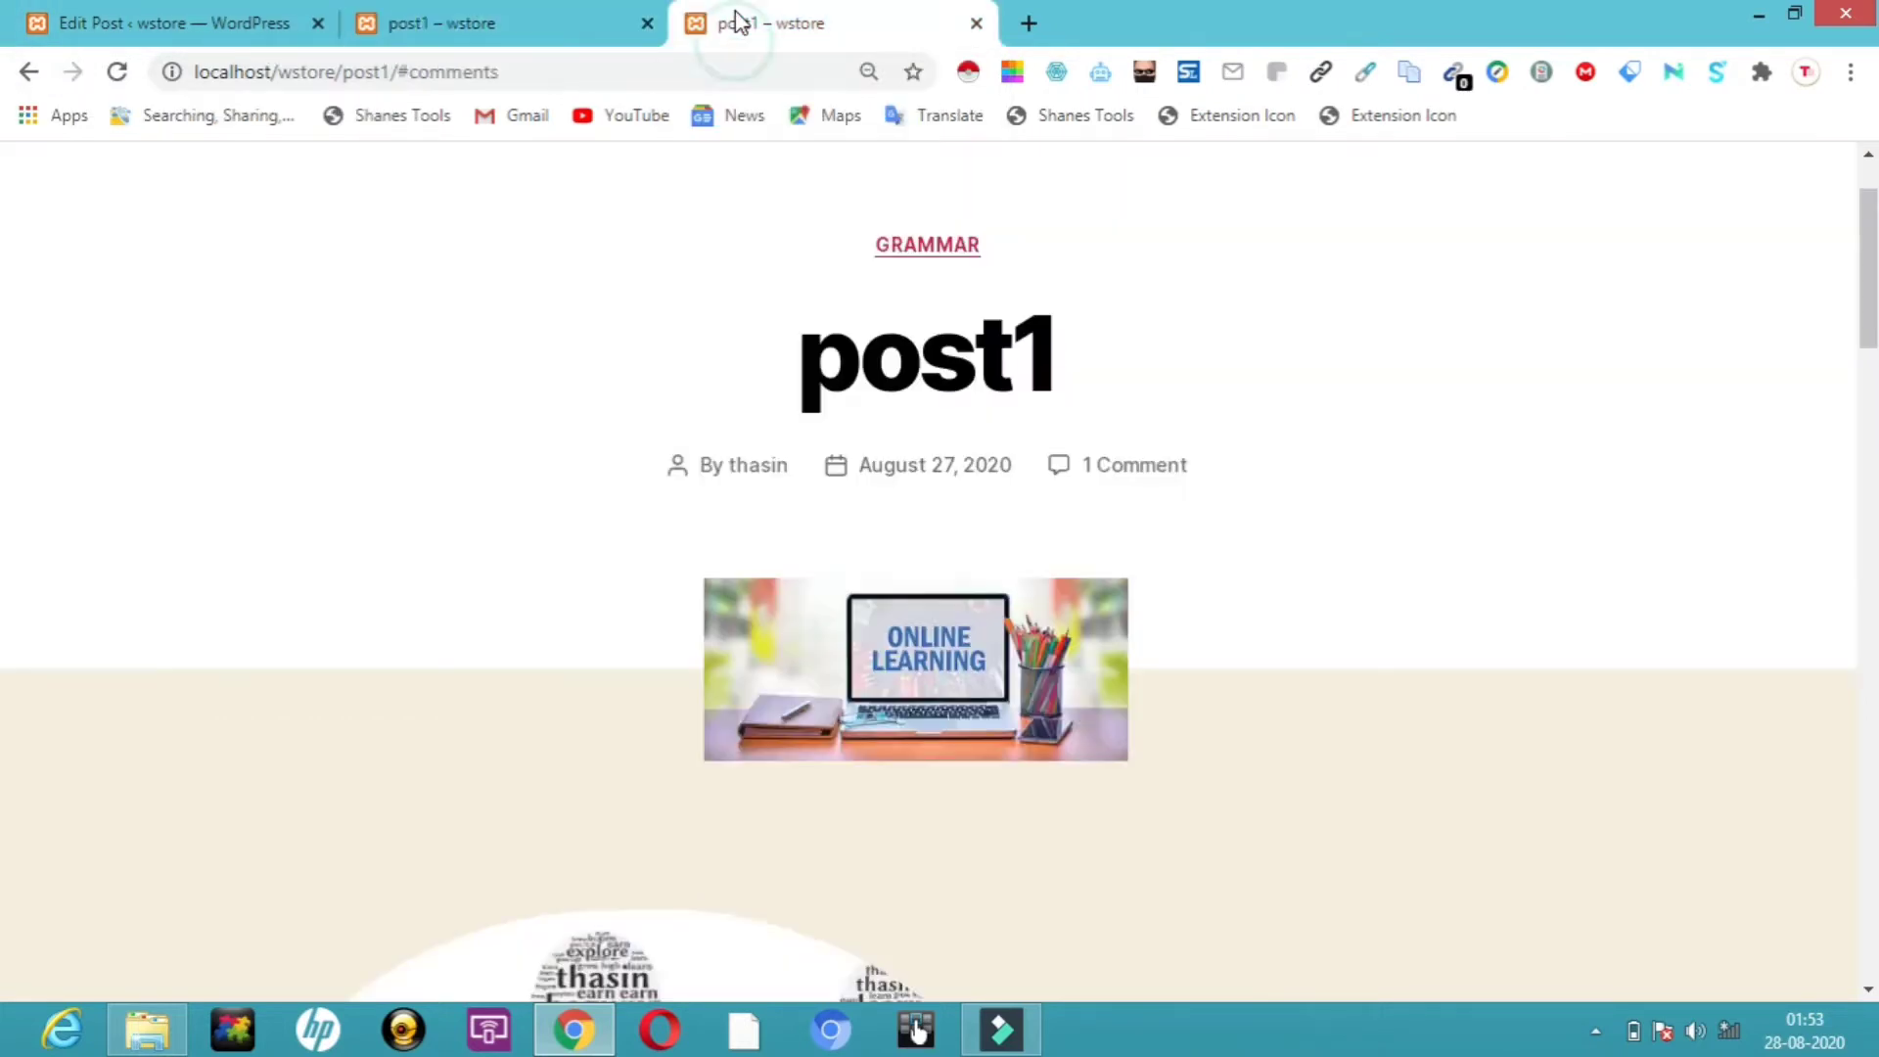
{"action": "left_click", "coordinate": [423, 20]}
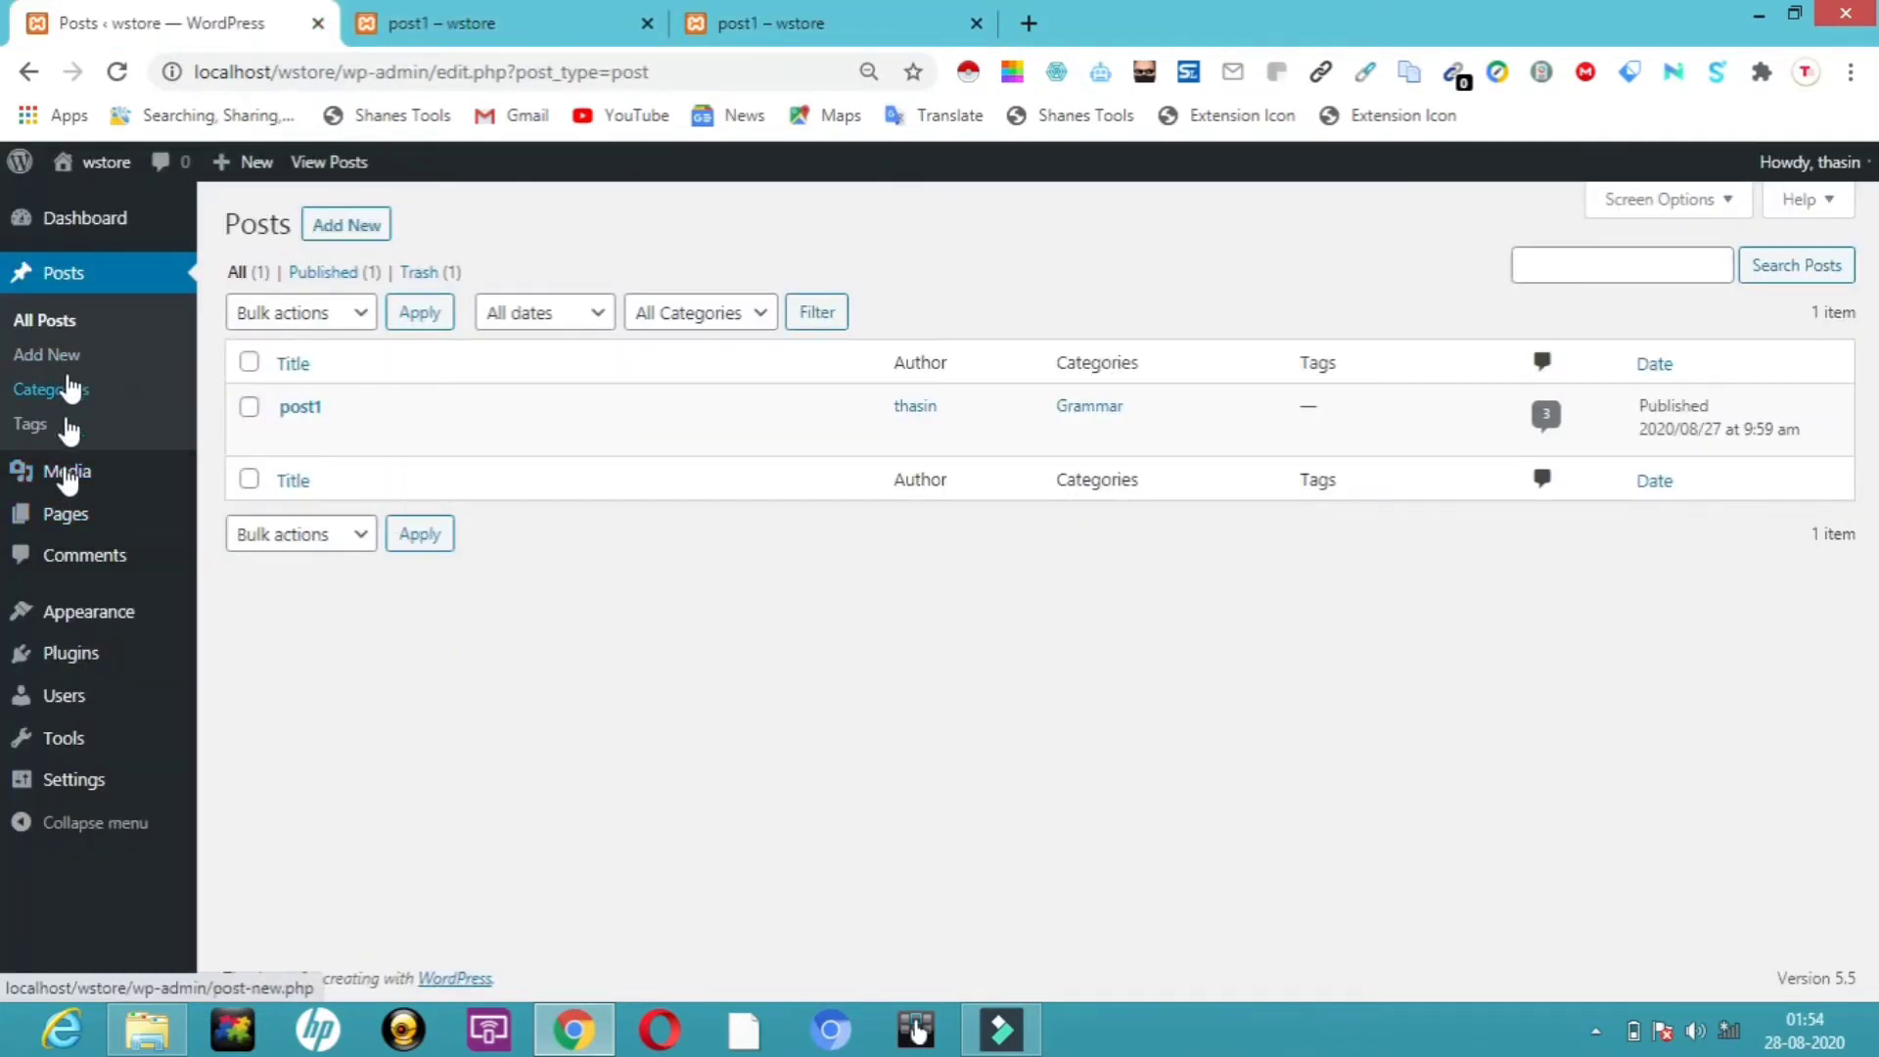
{"action": "left_click", "coordinate": [84, 560]}
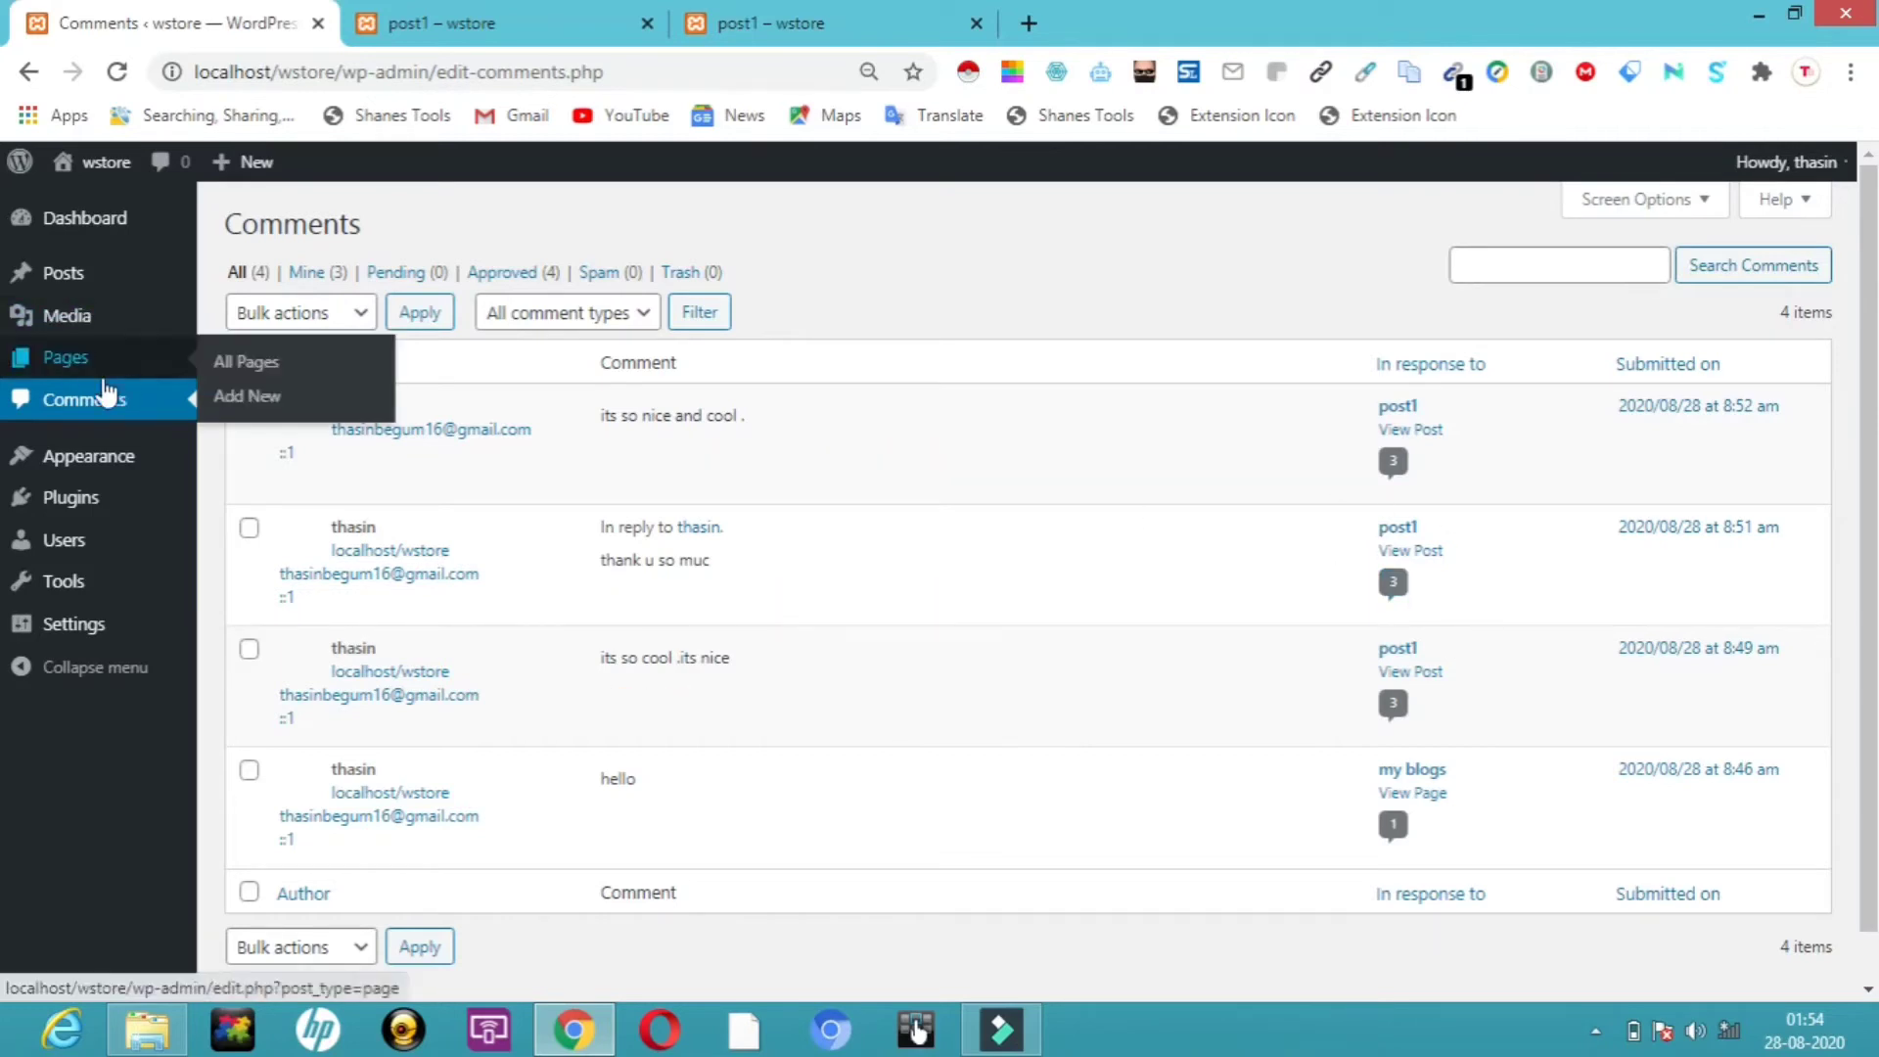
Step: Open the Widgets management page under the site's appearance settings
{"action": "mouse_move", "coordinate": [95, 509]}
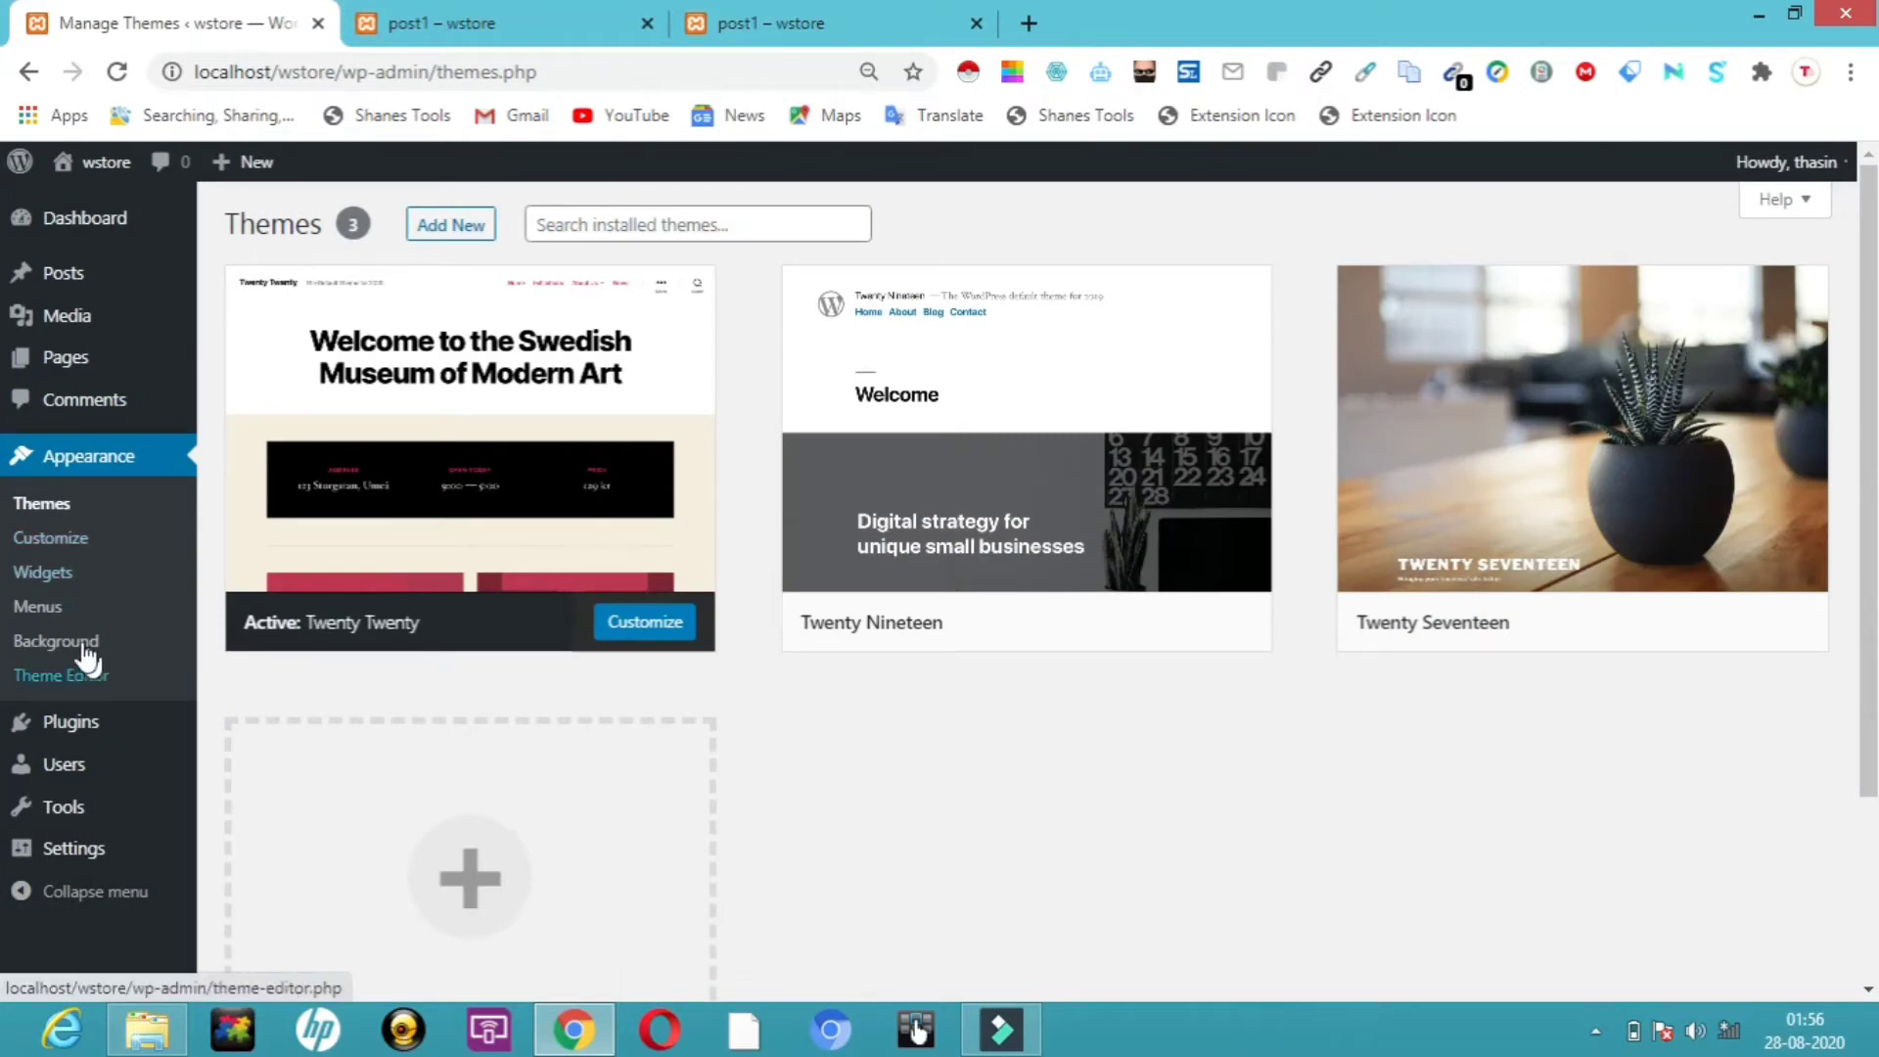
{"action": "mouse_move", "coordinate": [92, 725]}
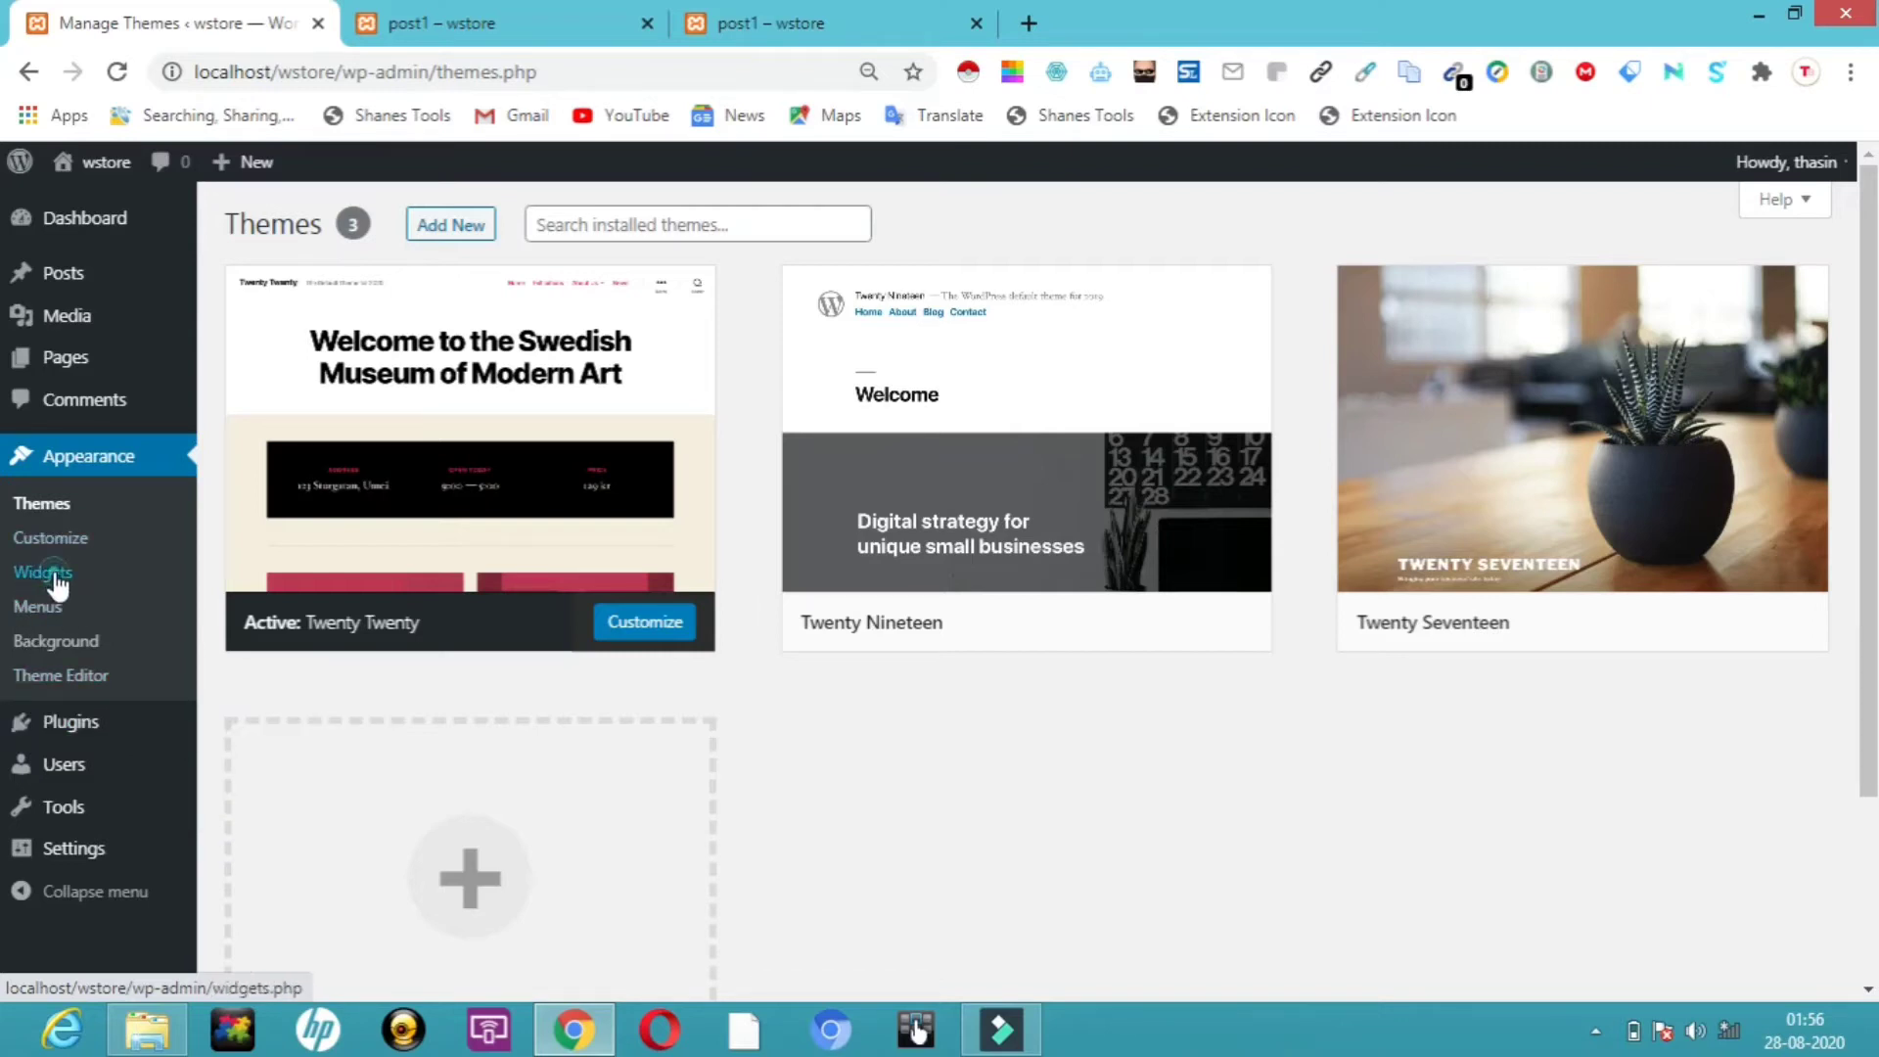
{"action": "left_click", "coordinate": [56, 578]}
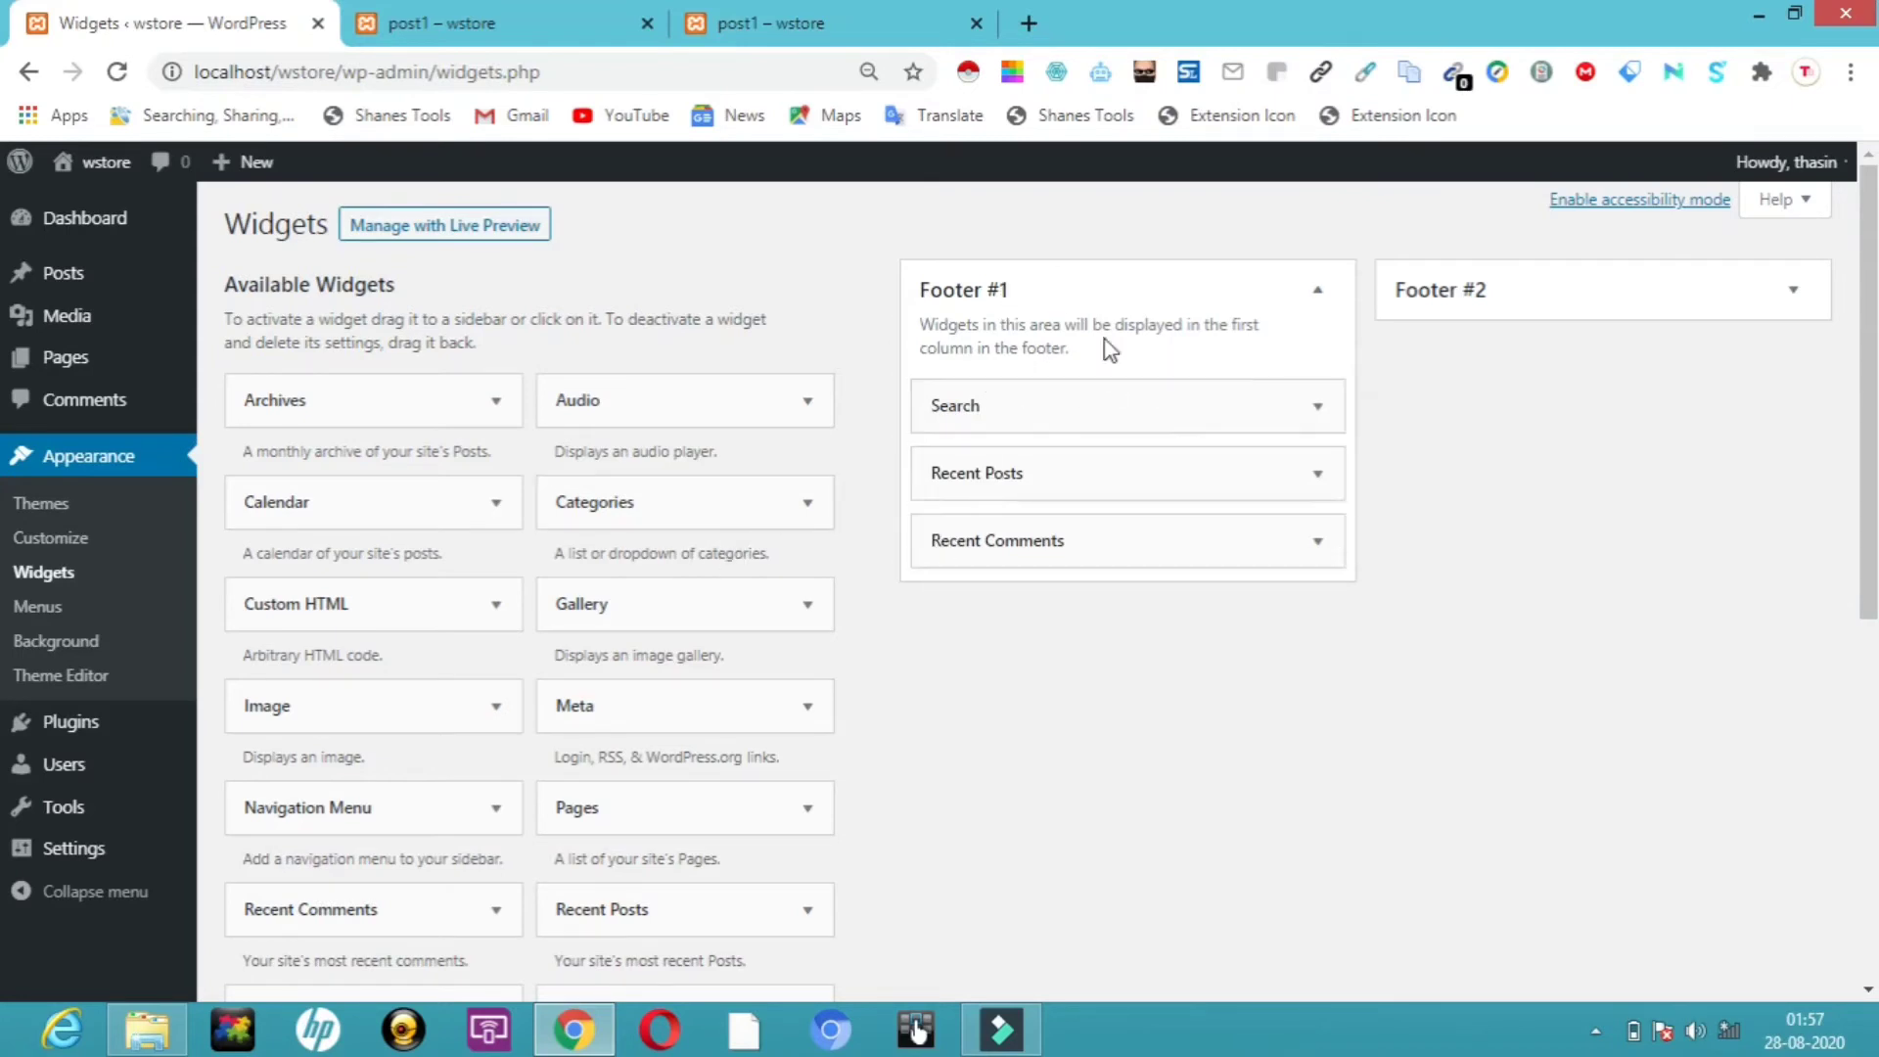
Step: Close the duplicate post1 page and examine the footer widgets on the remaining post1 page
{"action": "left_click", "coordinate": [646, 25]}
{"action": "left_click", "coordinate": [567, 20]}
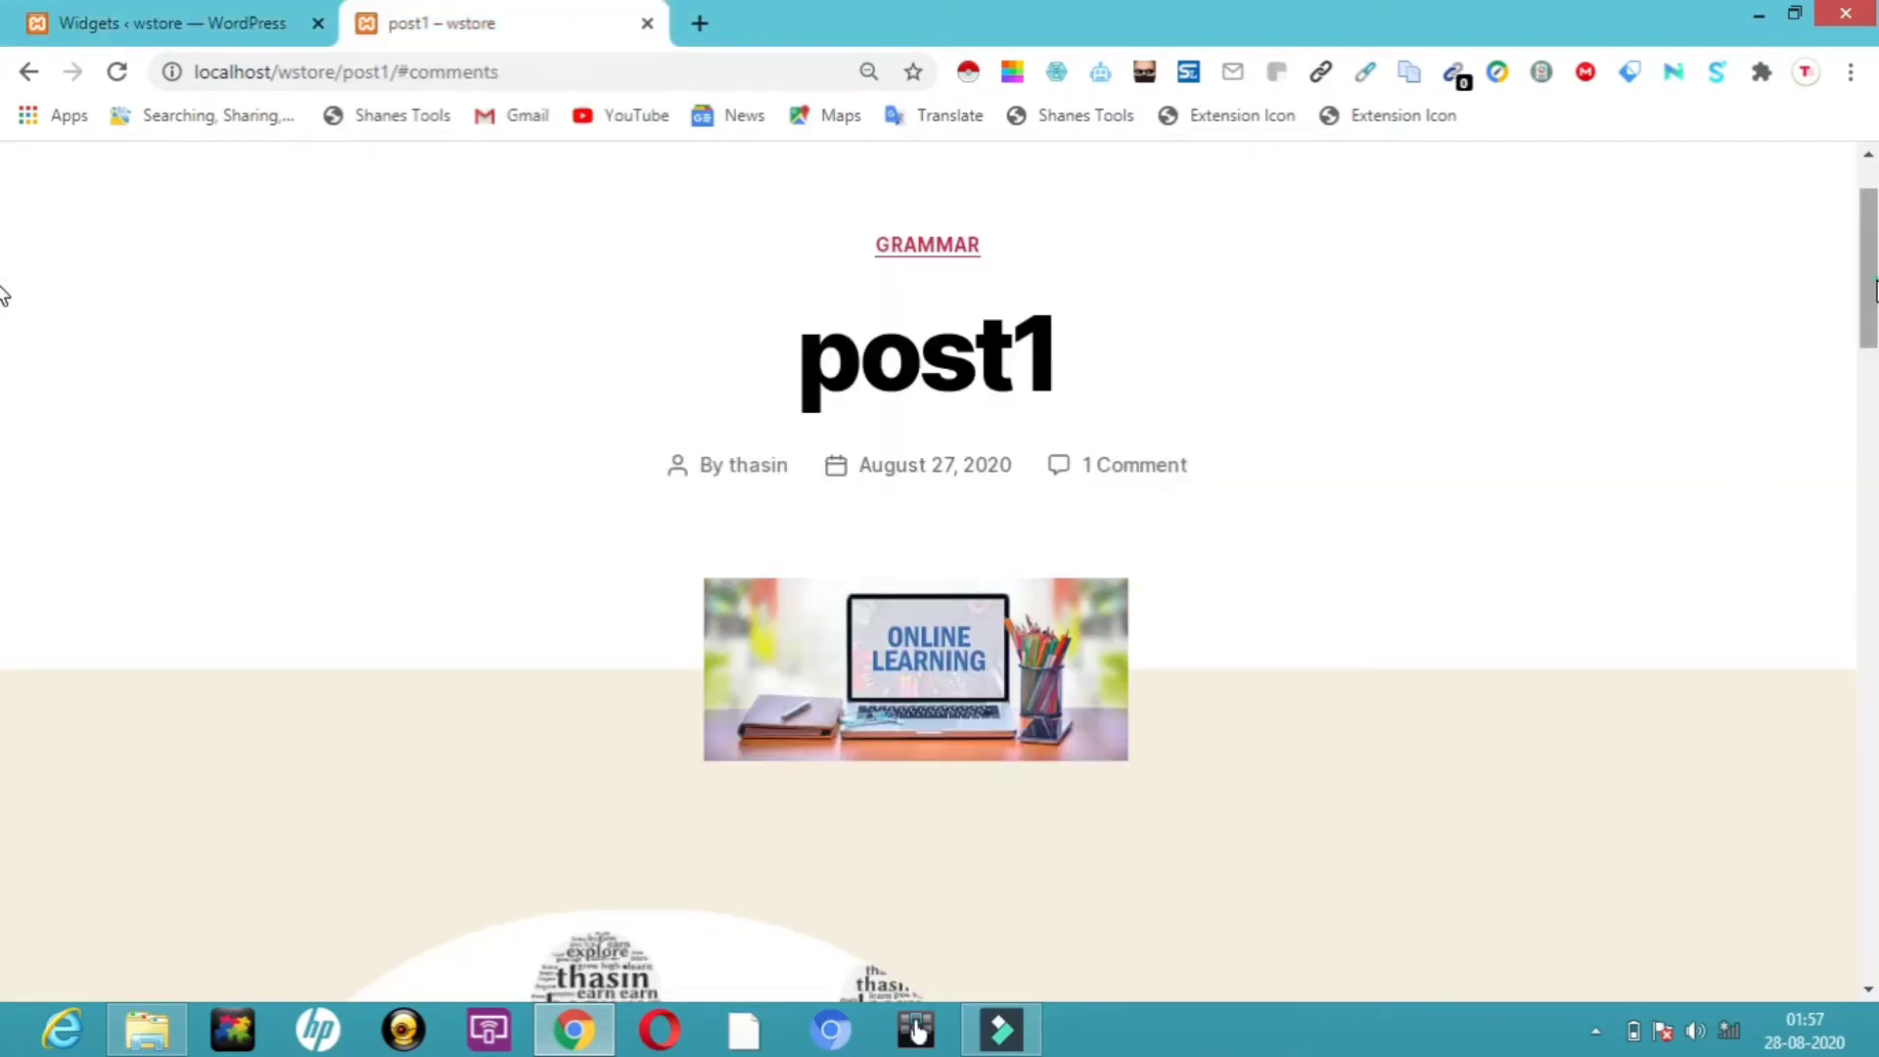
{"action": "scroll", "coordinate": [4, 545], "scroll_direction": "down", "scroll_amount": 10}
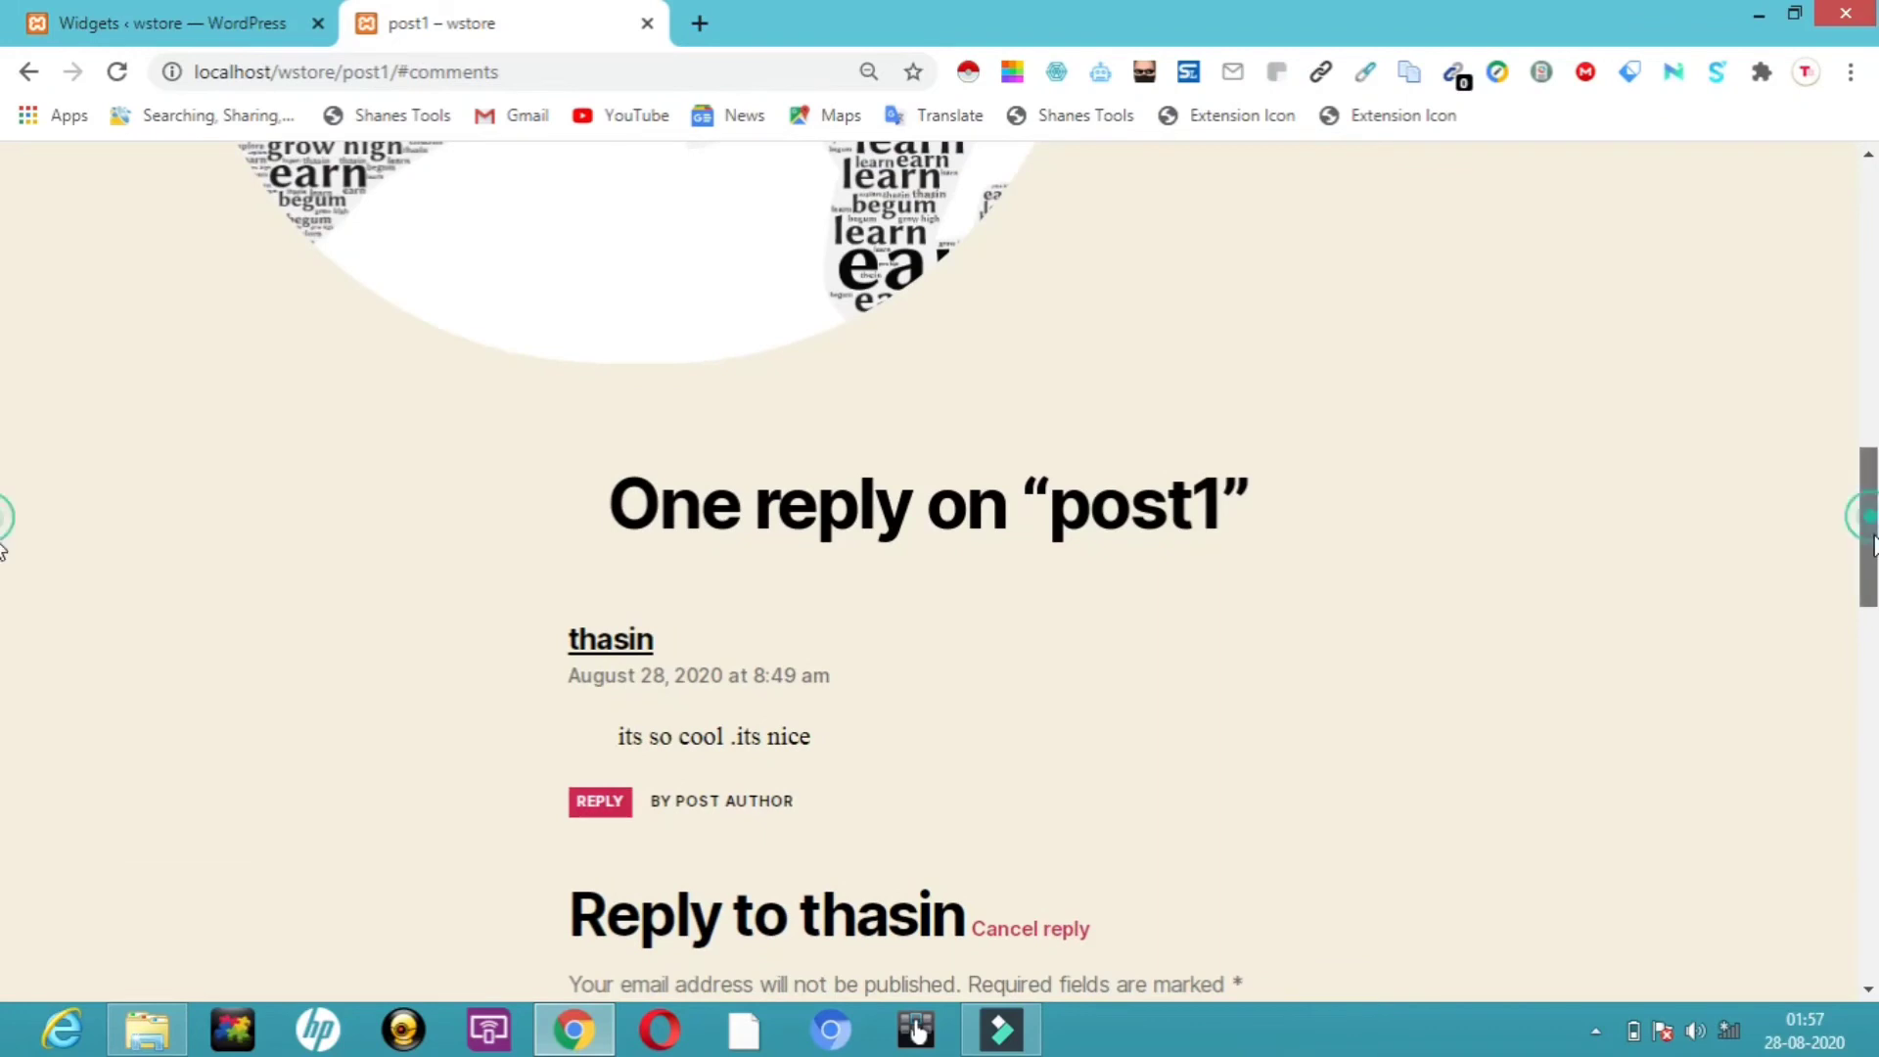
{"action": "scroll", "coordinate": [2, 533], "scroll_direction": "down", "scroll_amount": 10}
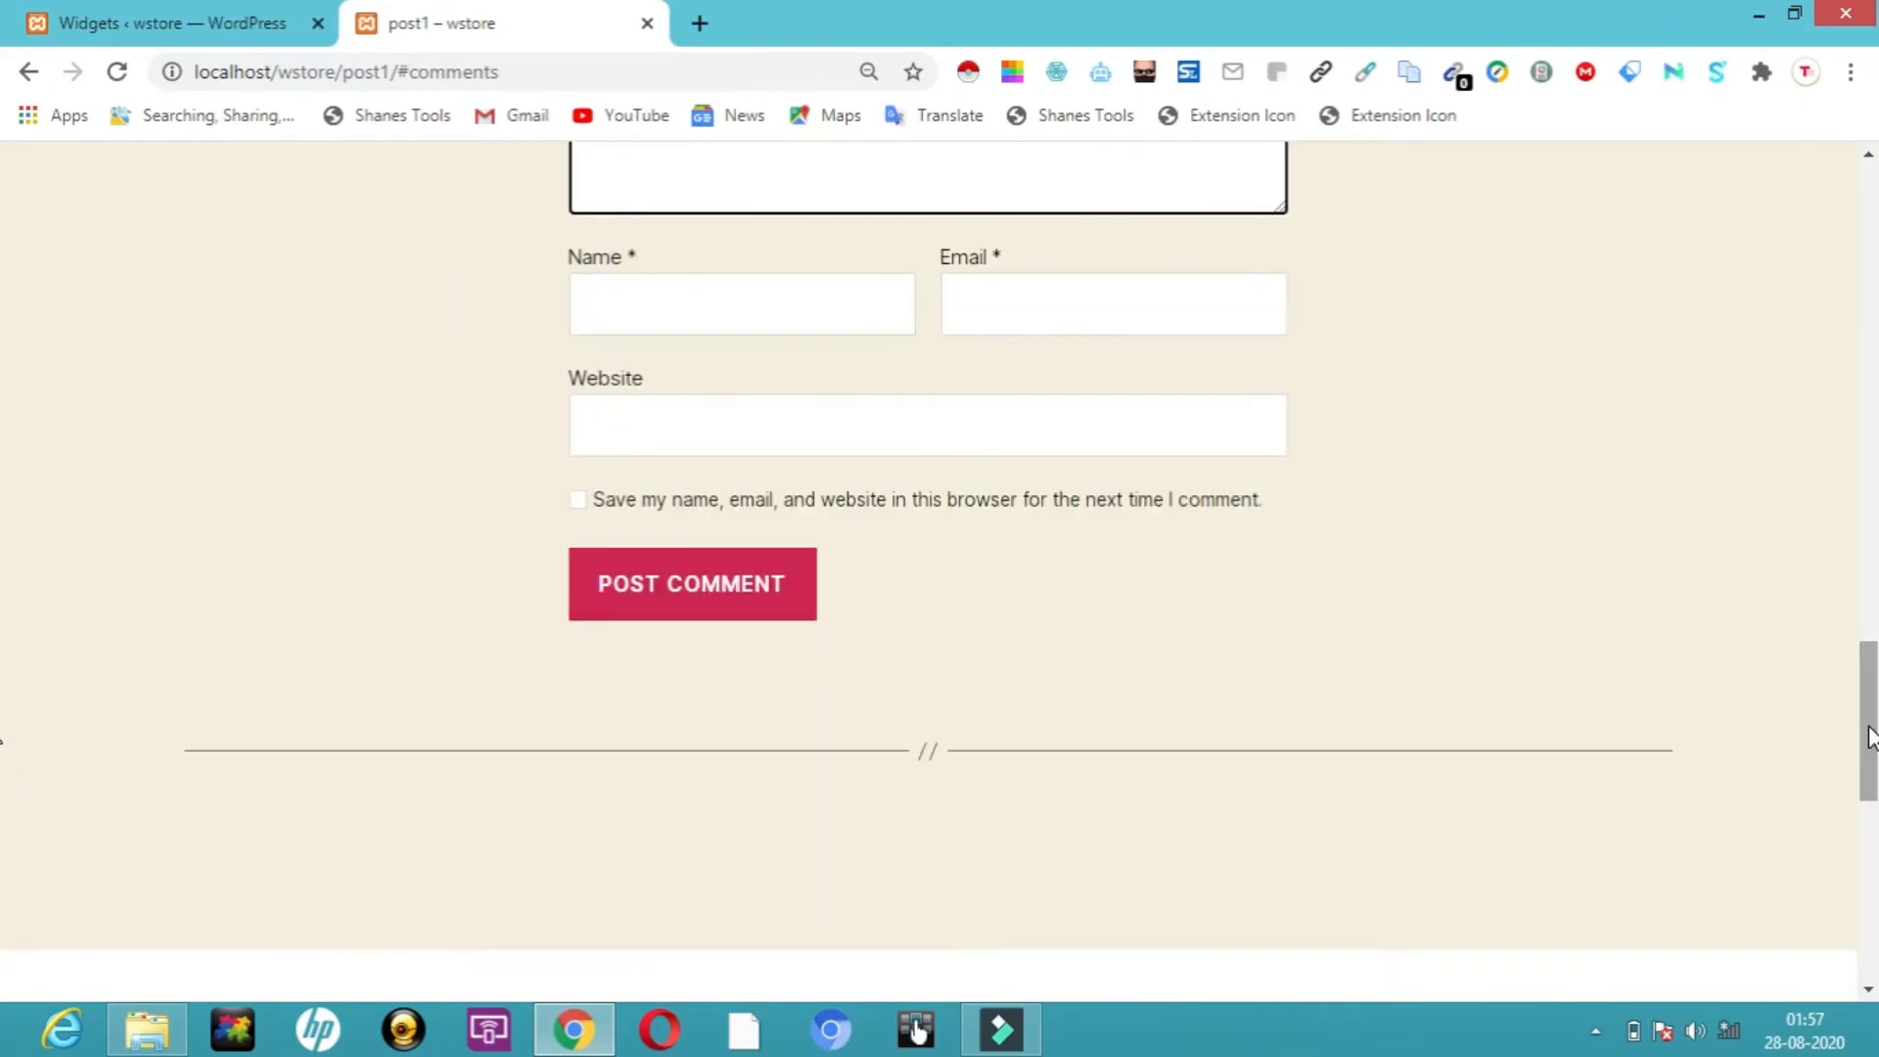
{"action": "scroll", "coordinate": [6, 748], "scroll_direction": "down", "scroll_amount": 6}
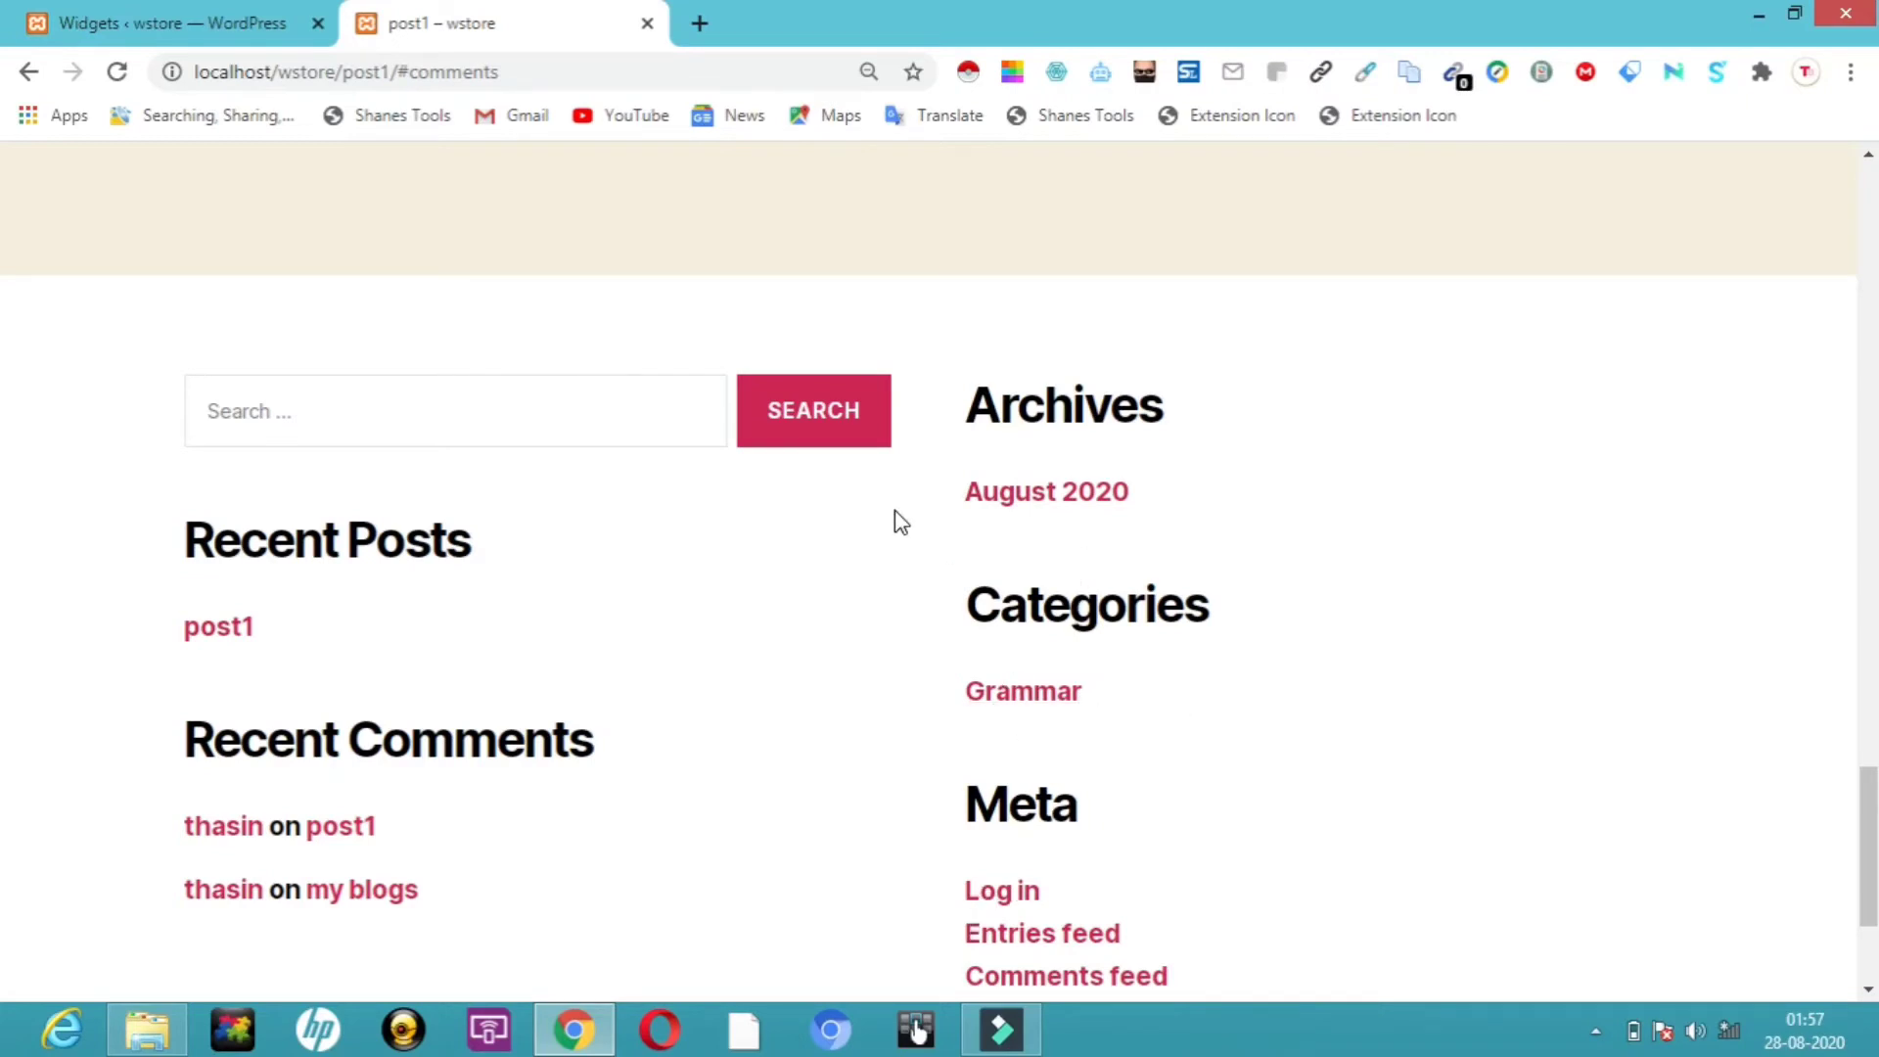
Step: Return to the Widgets admin page, expand Footer #2 and delete its Meta widget
{"action": "left_click", "coordinate": [248, 20]}
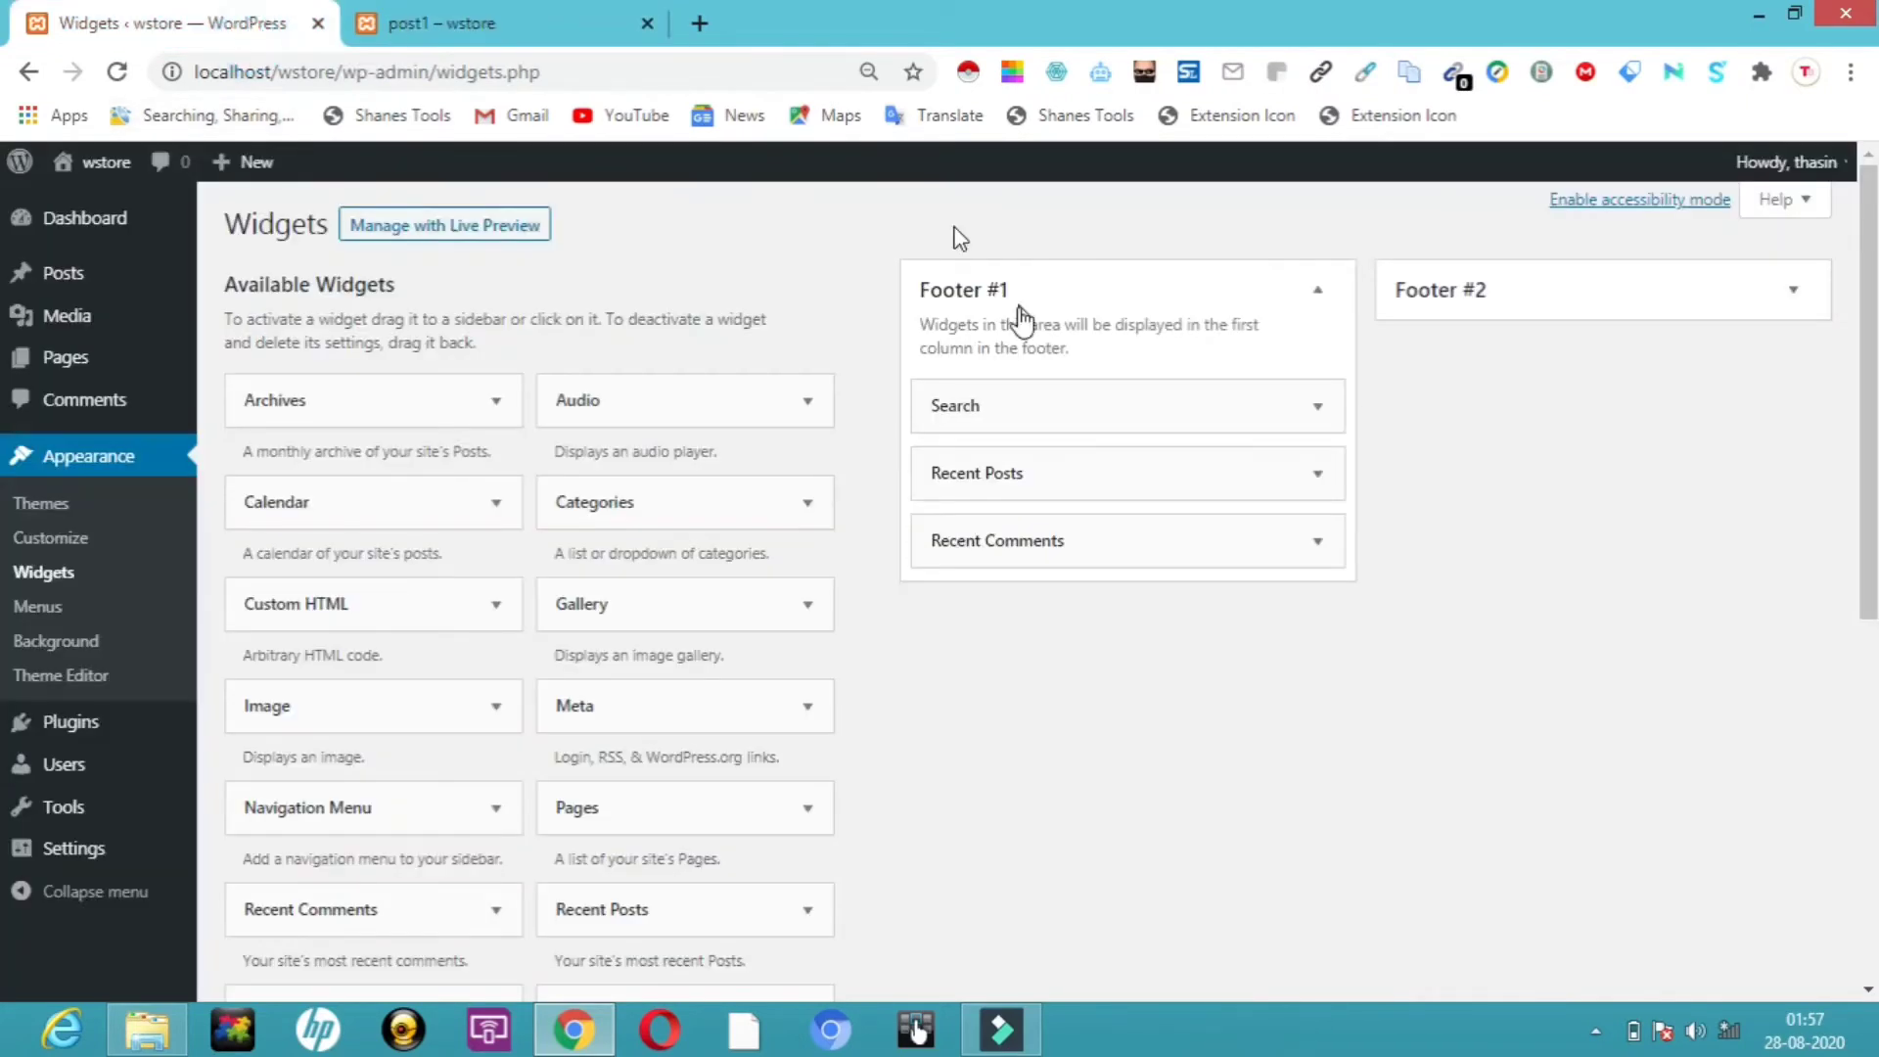
{"action": "left_click", "coordinate": [1720, 303]}
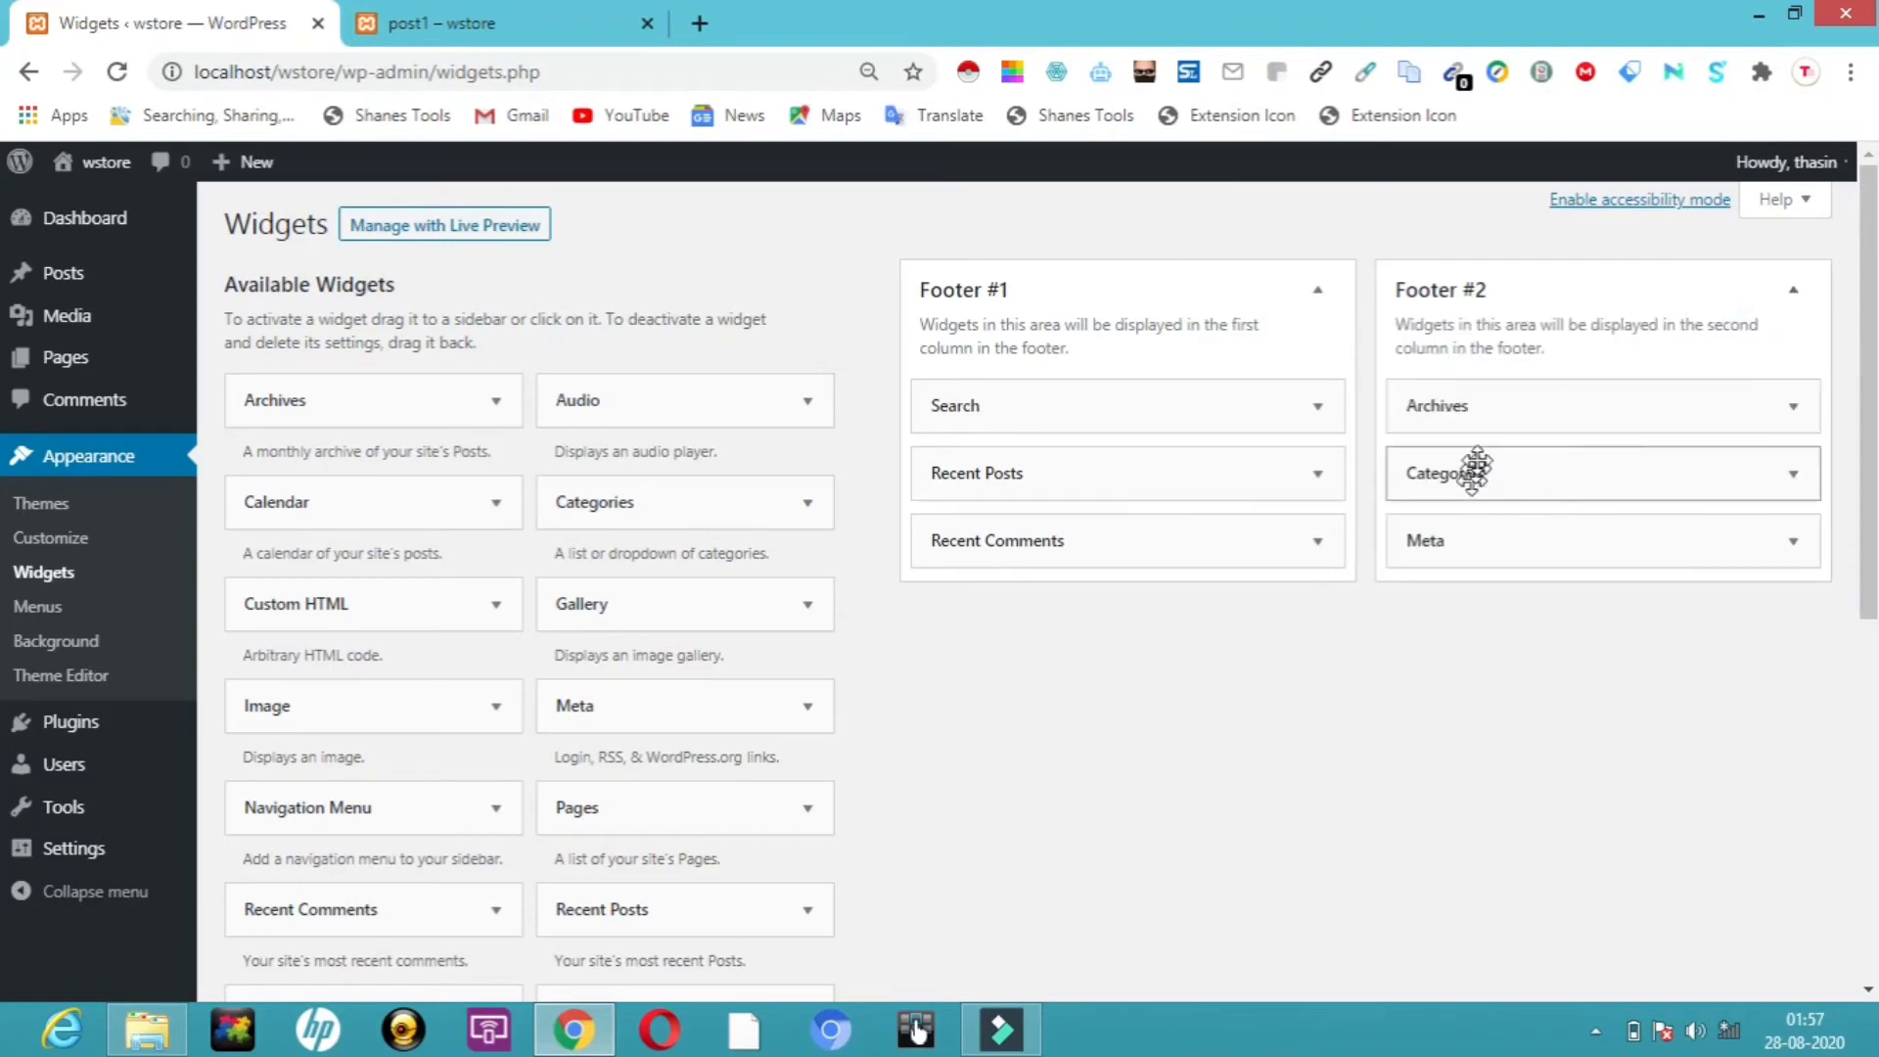
{"action": "left_click", "coordinate": [1799, 546]}
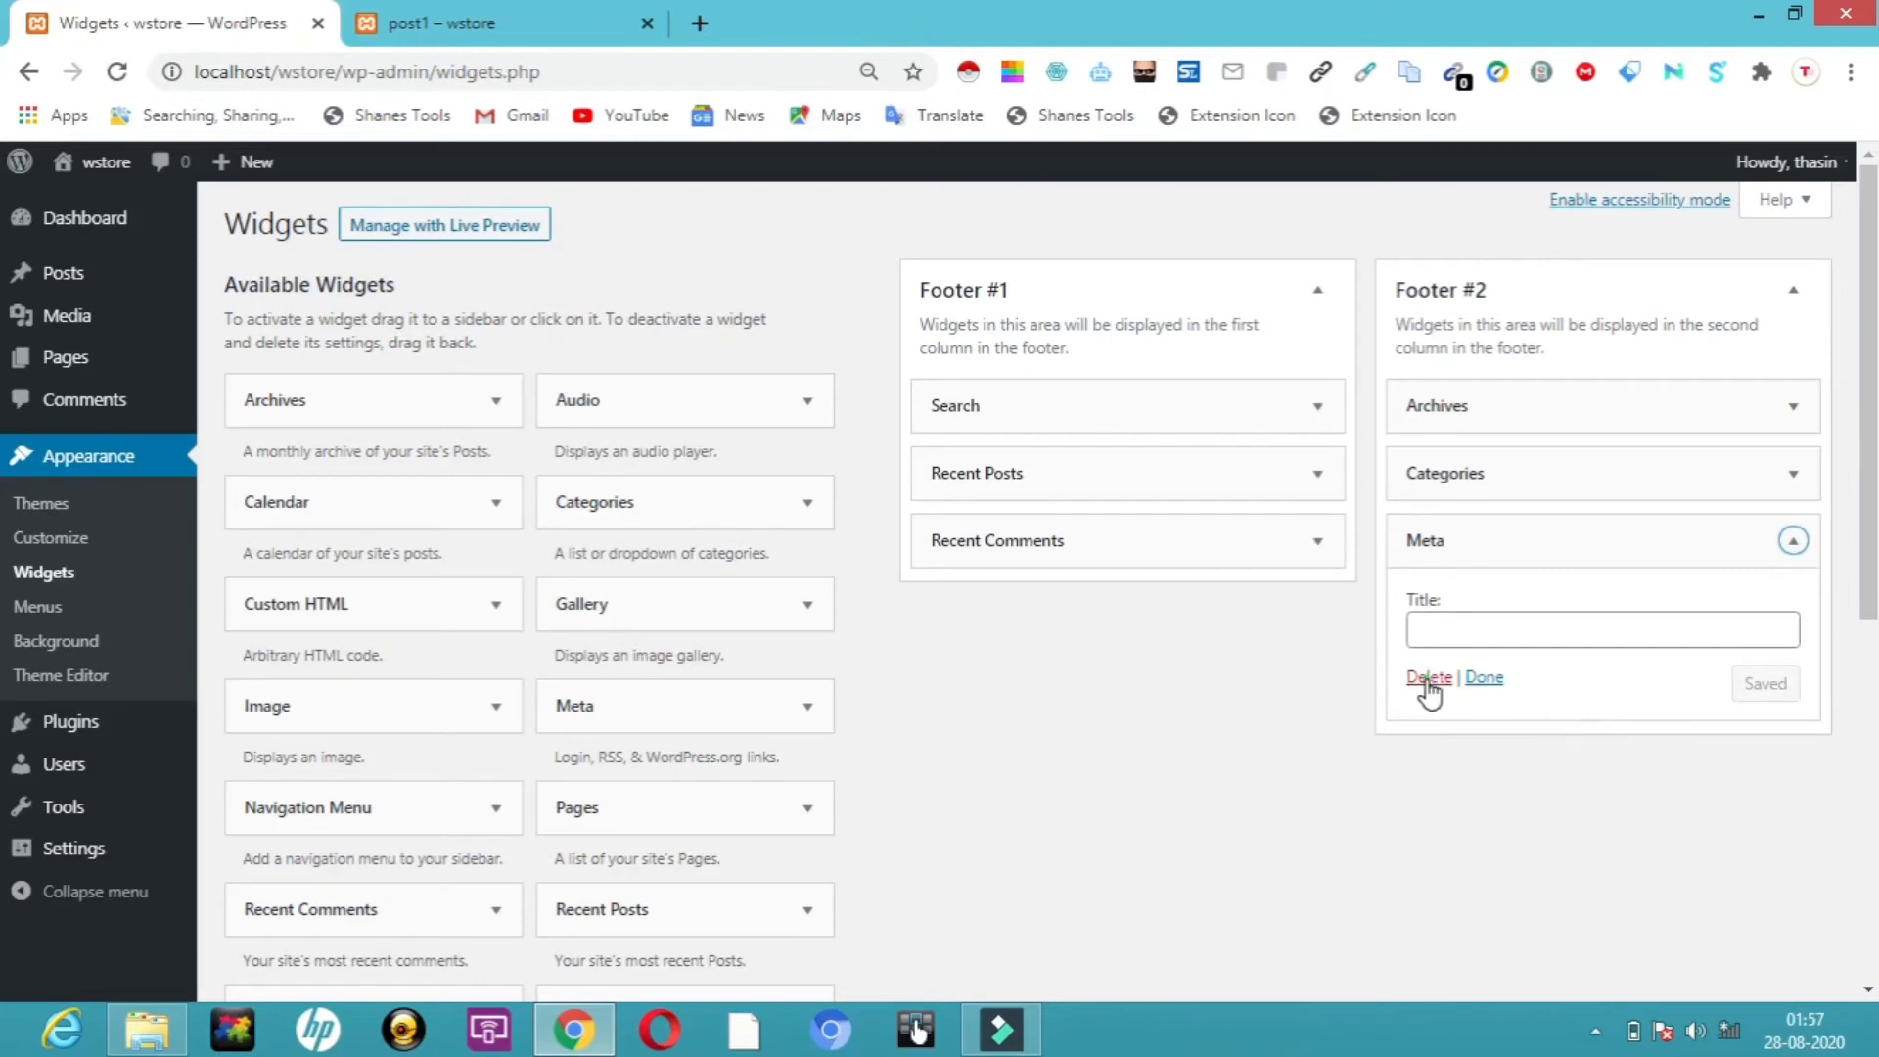
{"action": "left_click", "coordinate": [1429, 678]}
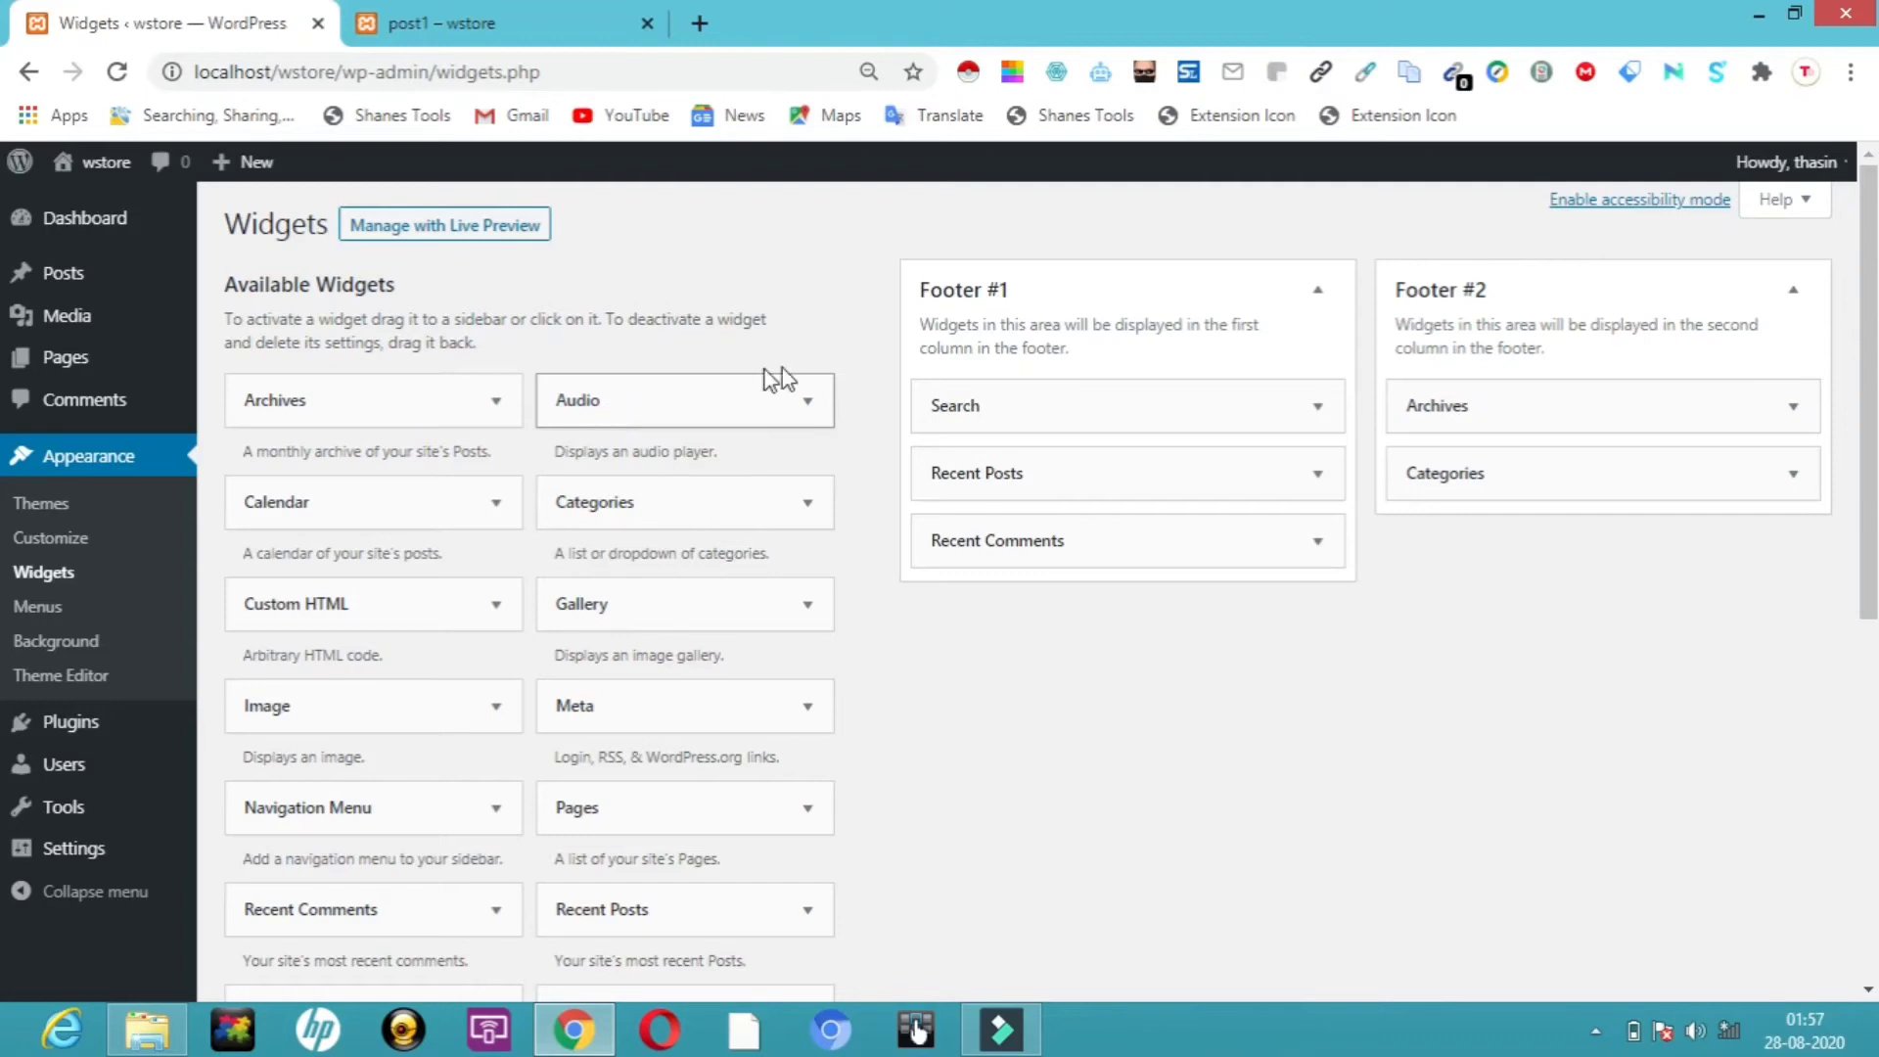
Step: Add an Audio widget to Footer #1 and delete the Search widget from that area
{"action": "left_click_drag", "start_coordinate": [633, 402], "coordinate": [1045, 377]}
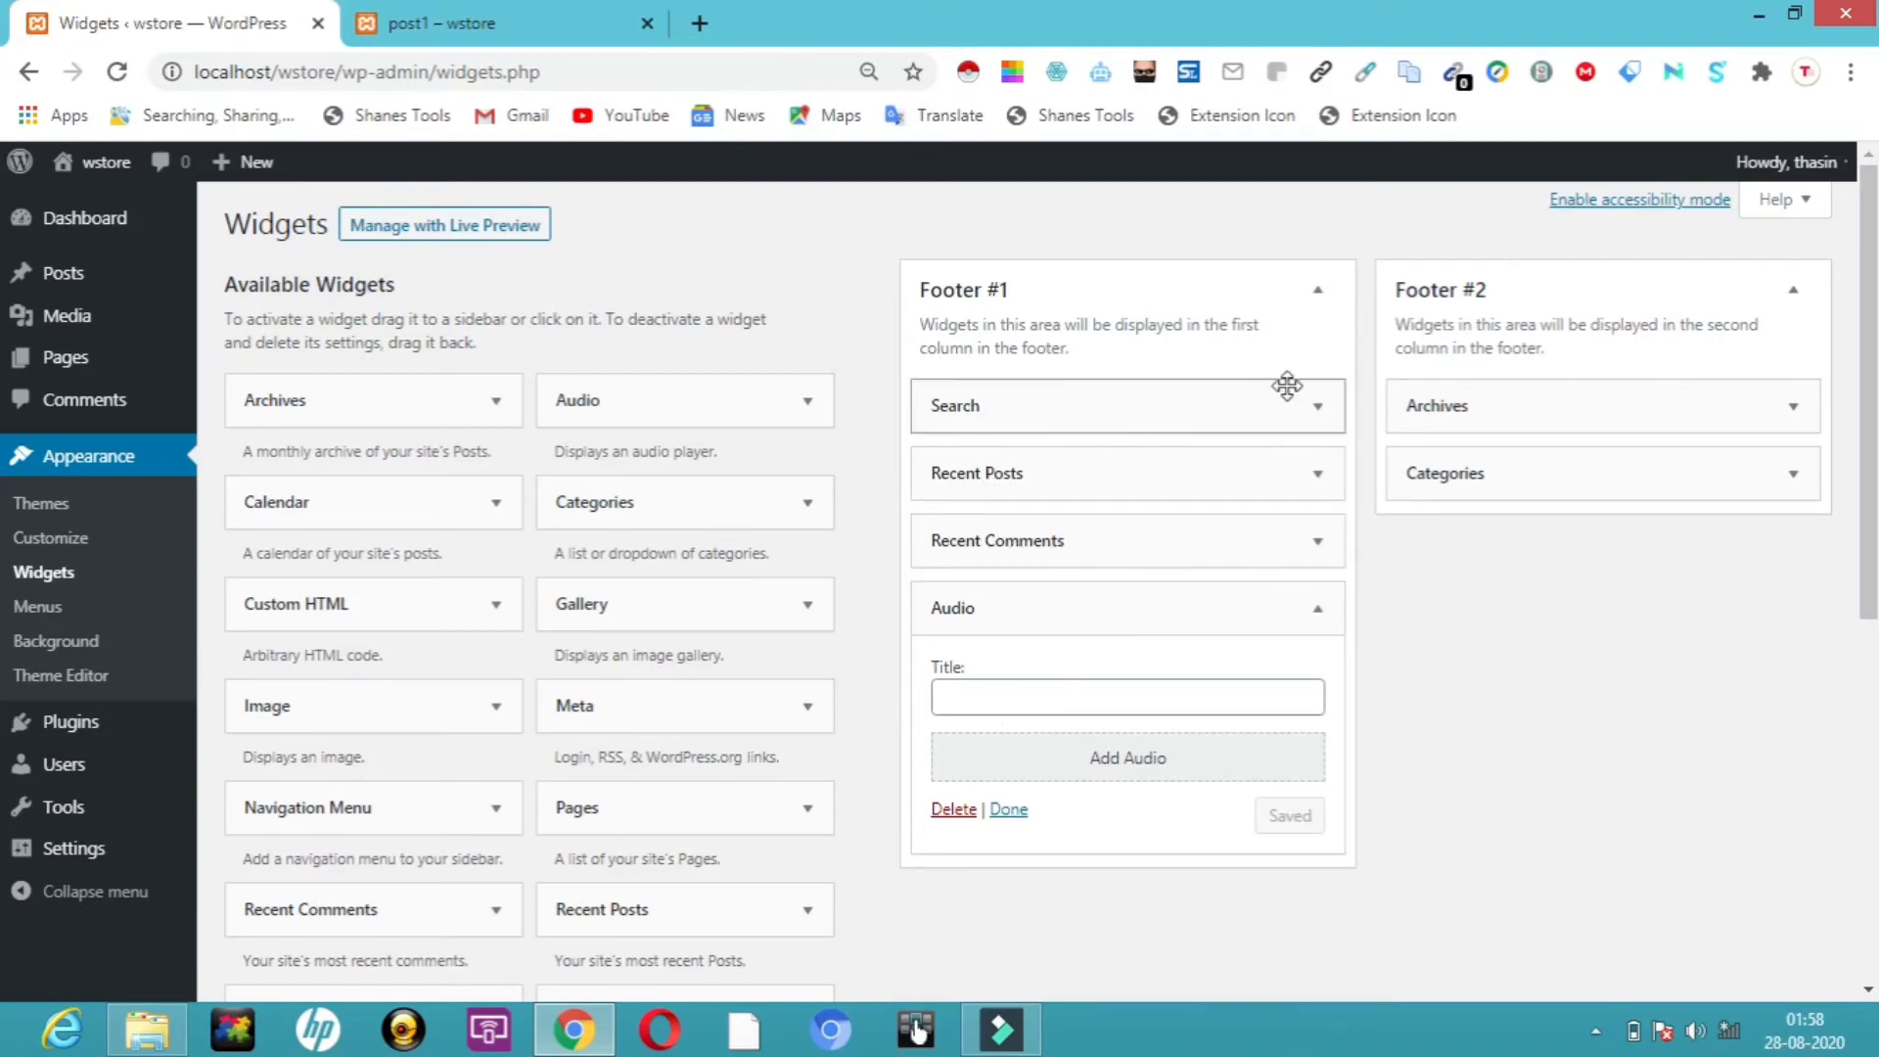
{"action": "left_click", "coordinate": [1319, 409]}
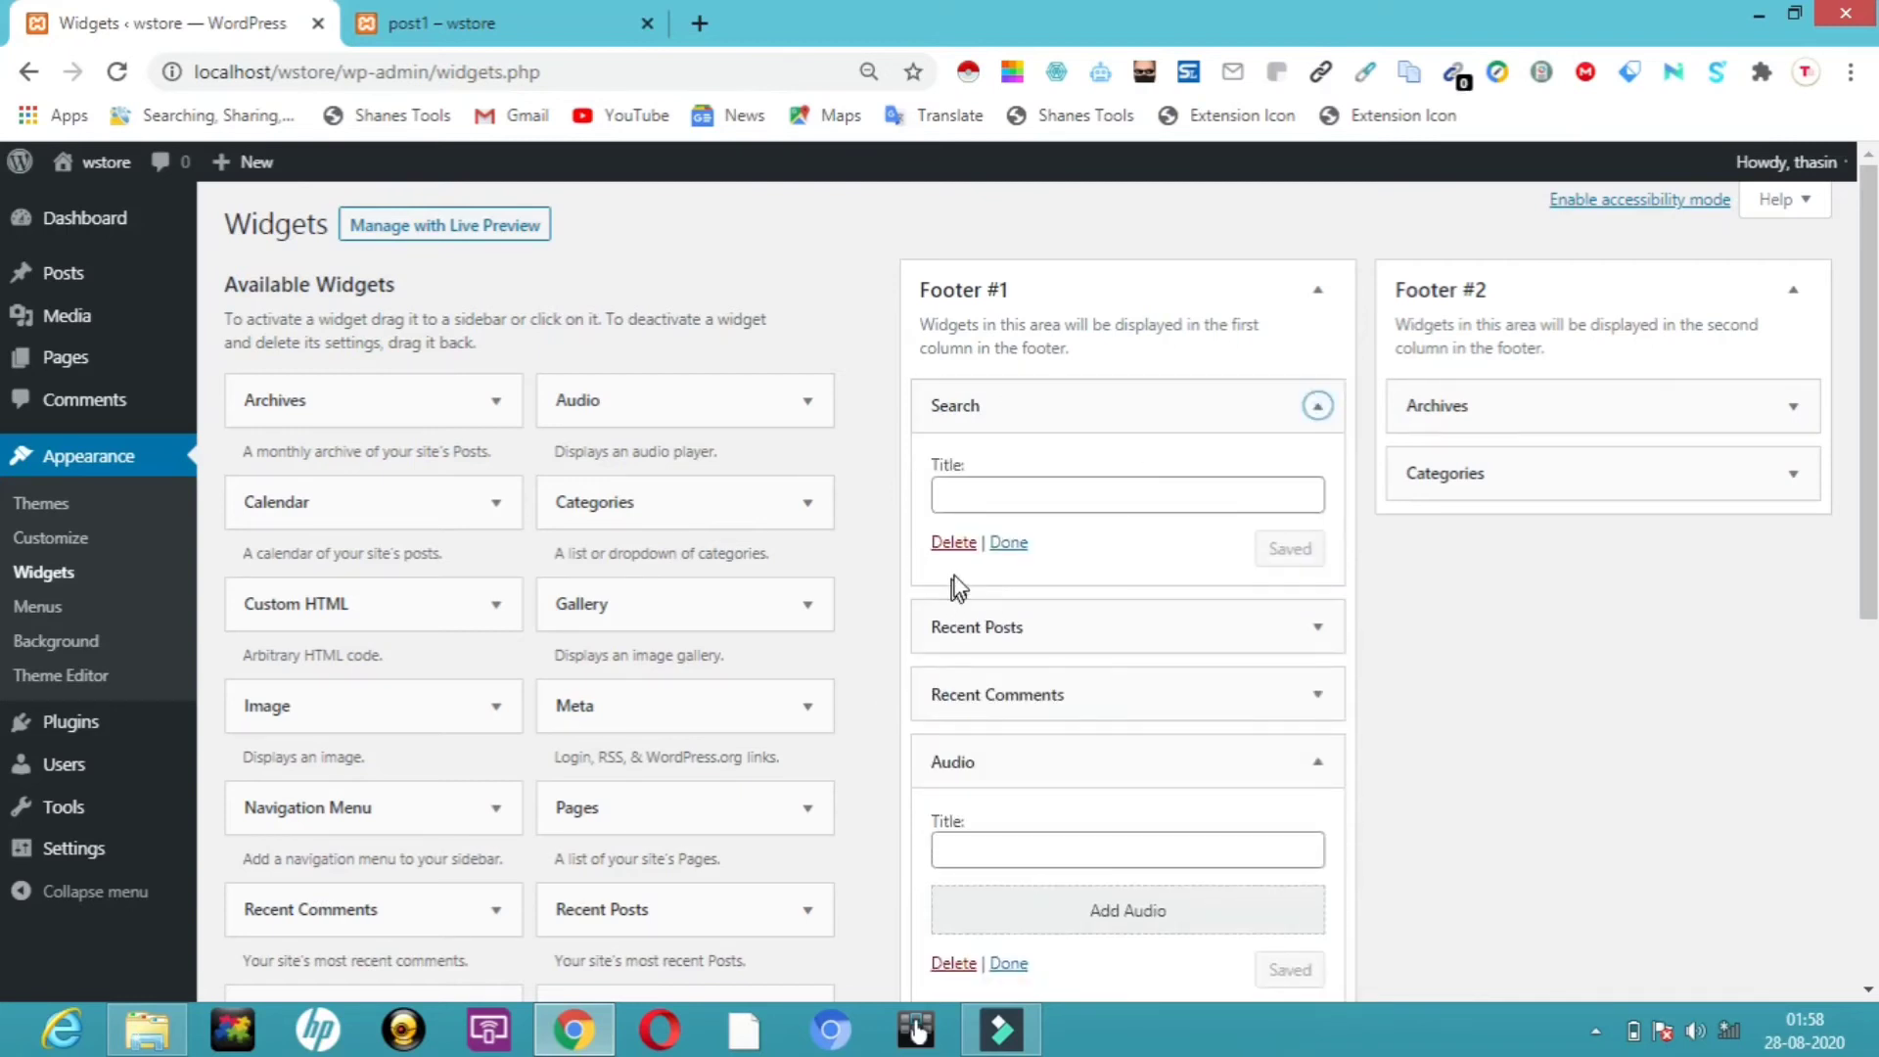
{"action": "left_click", "coordinate": [959, 550]}
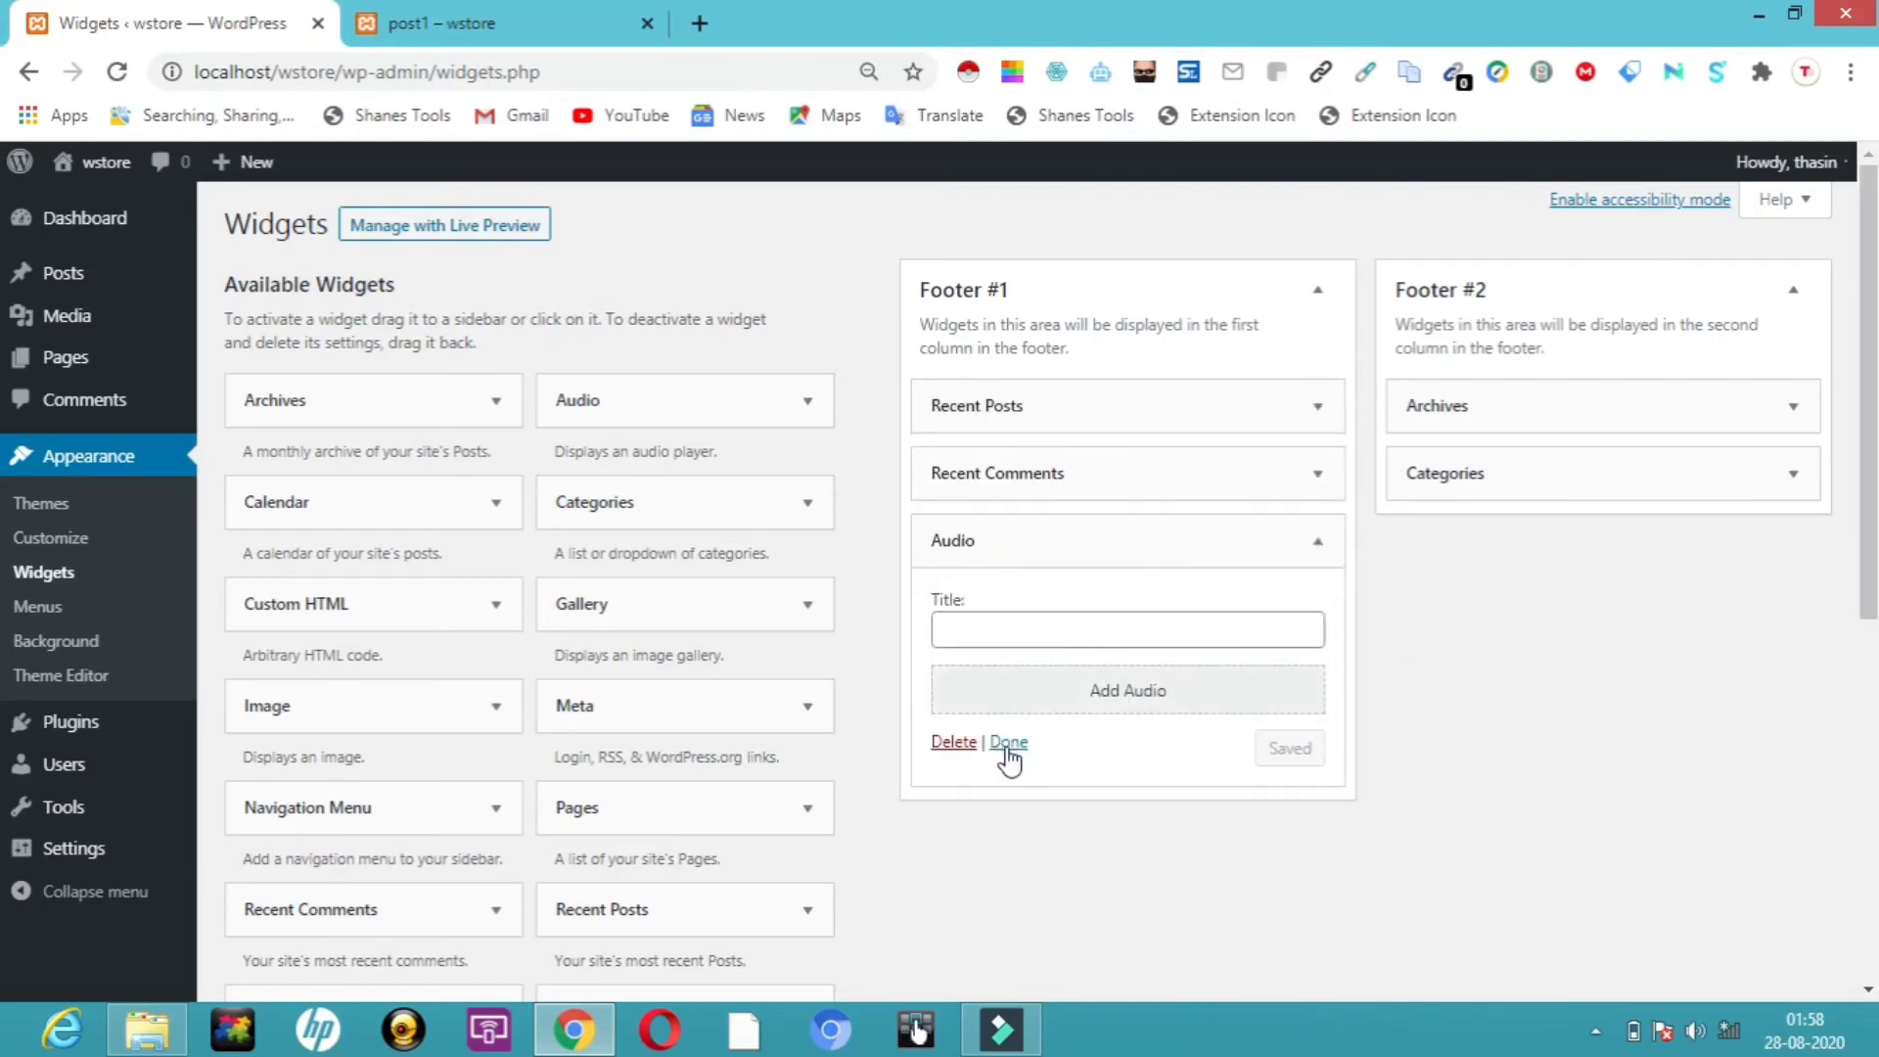
Step: Enter the site author's name as the Audio widget's title in Footer #1 and save the widget
{"action": "left_click", "coordinate": [988, 632]}
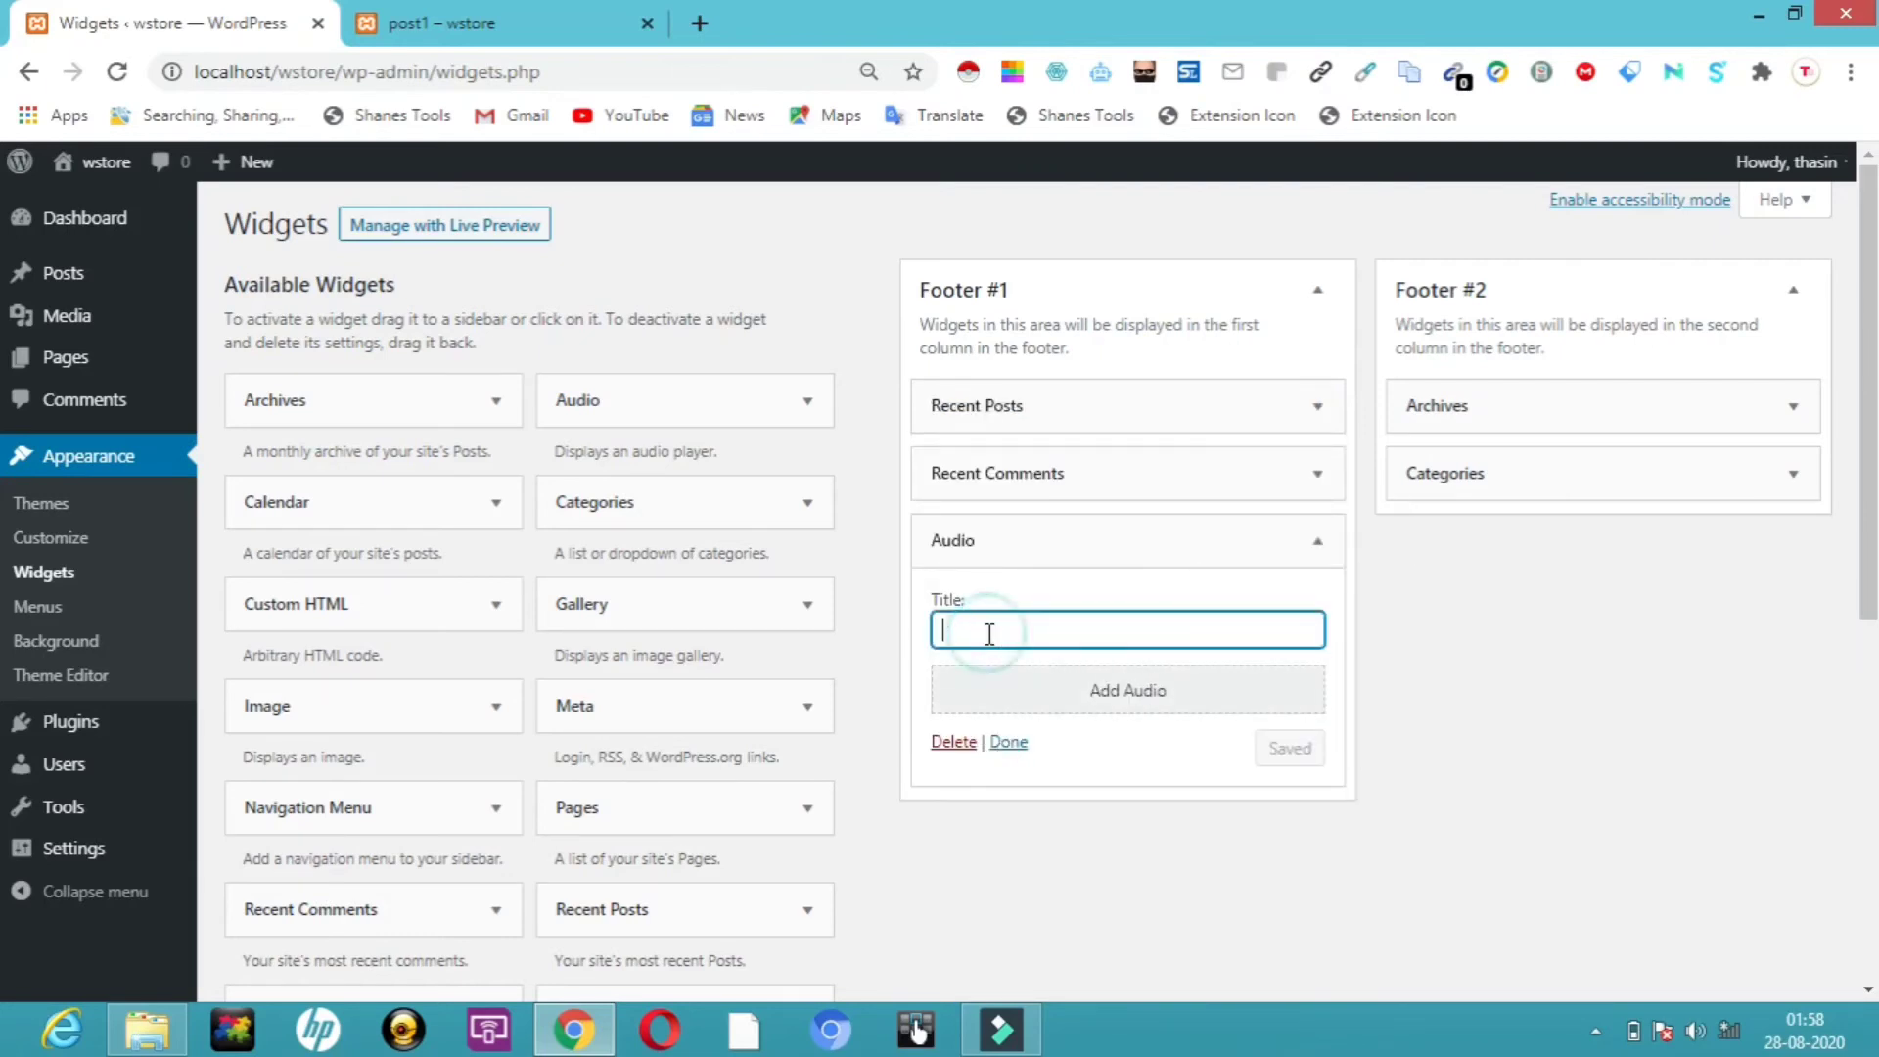
{"action": "type", "text": "thasin"}
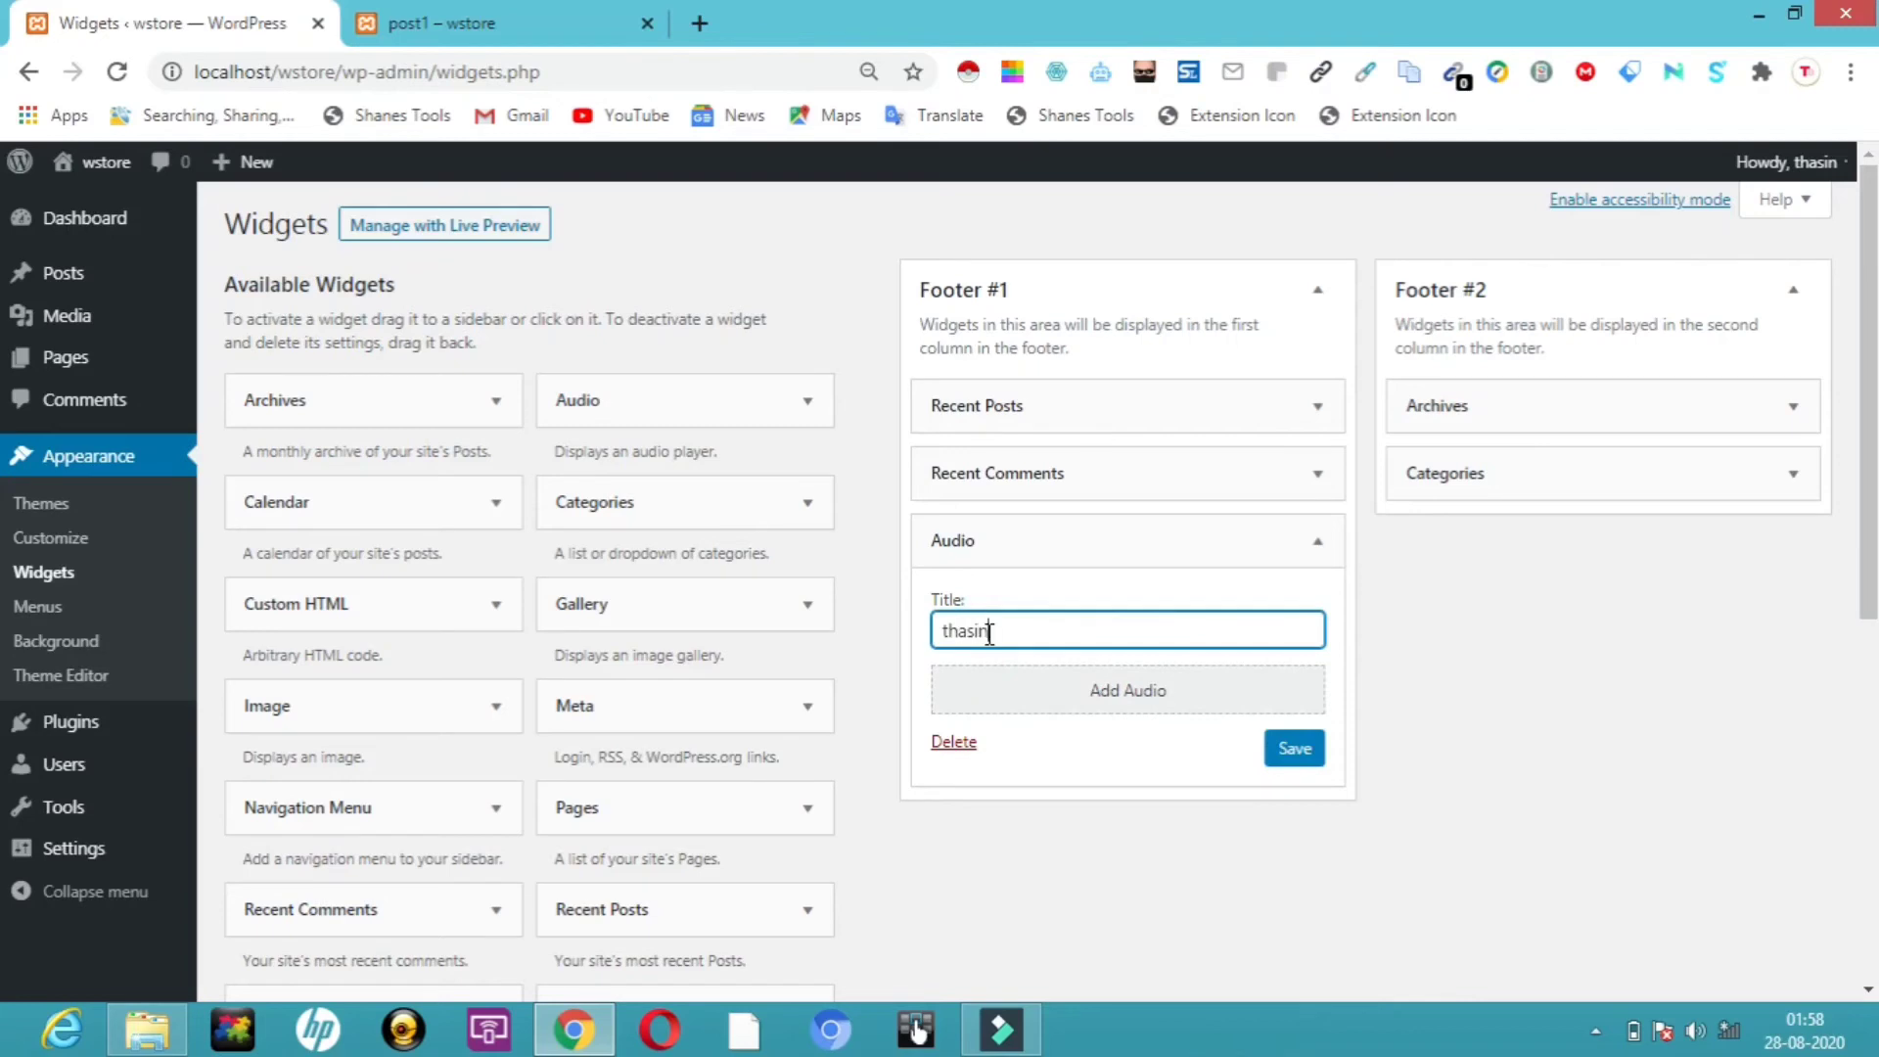
{"action": "left_click", "coordinate": [1296, 752]}
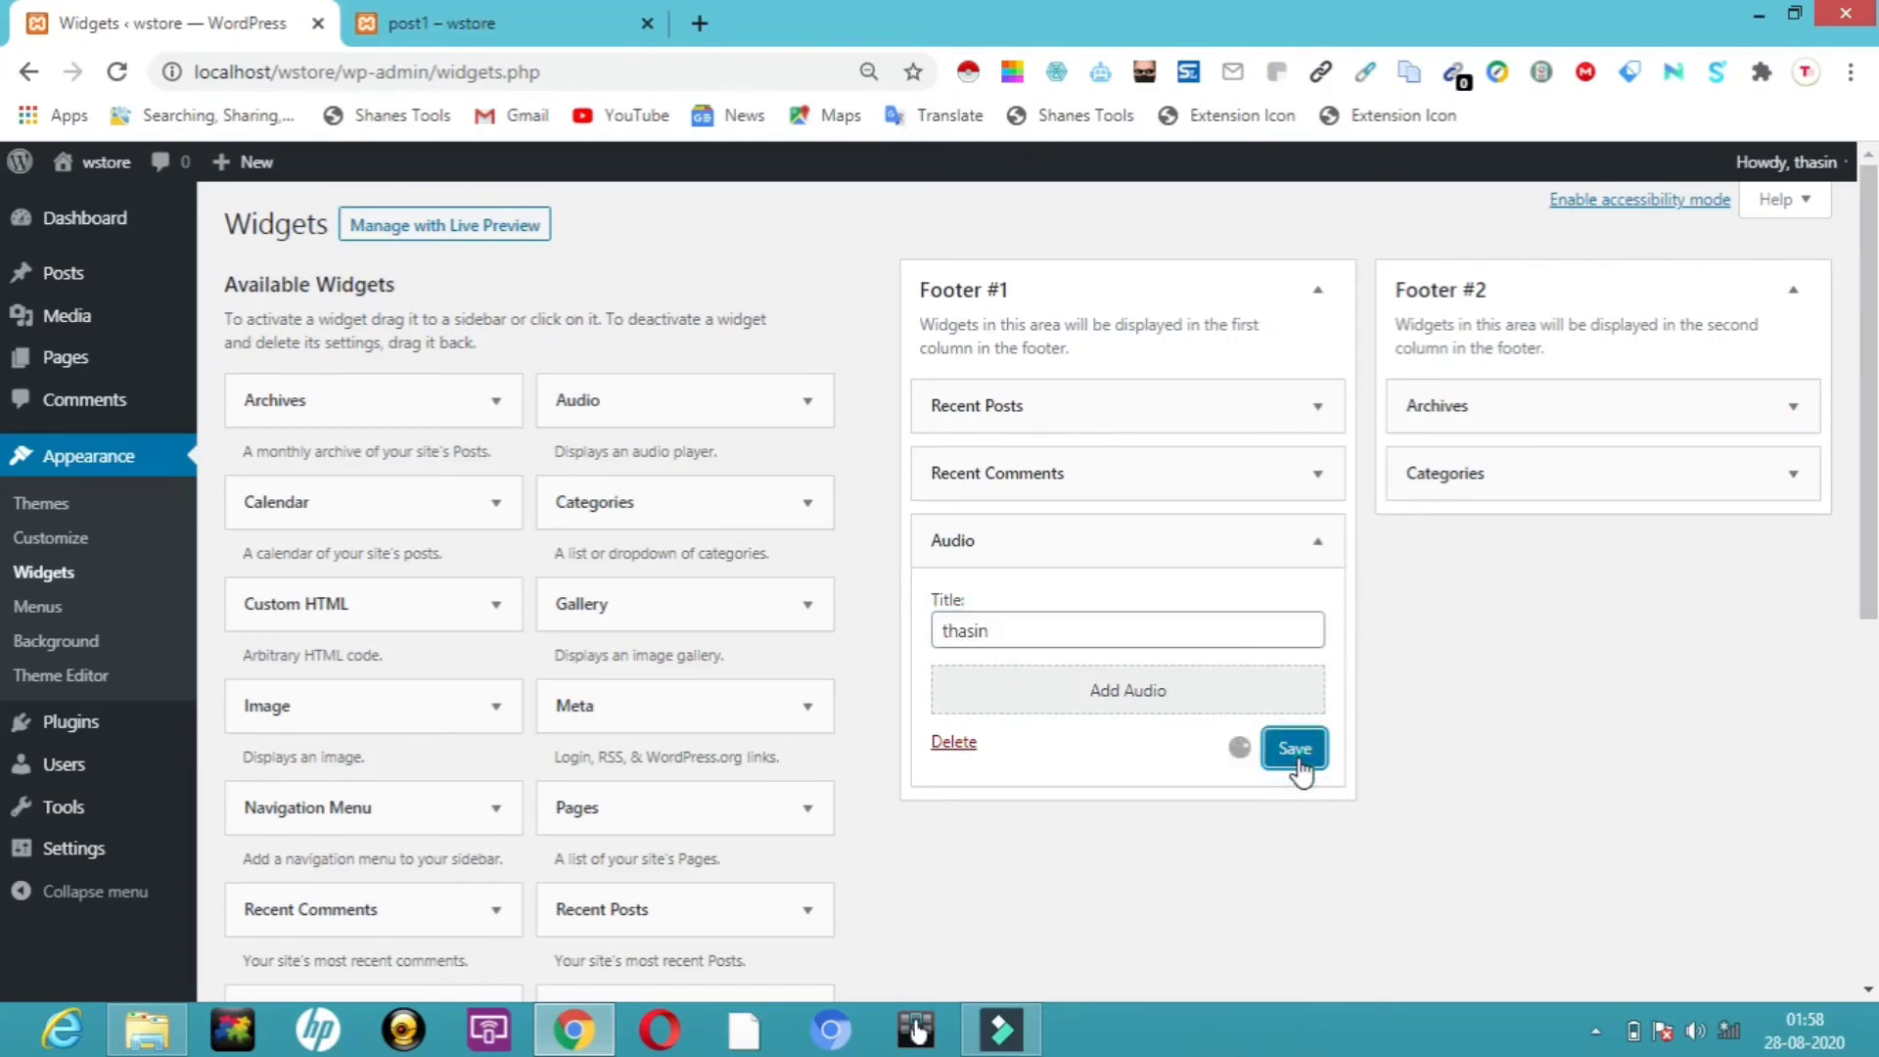
{"action": "scroll", "coordinate": [1860, 572], "scroll_direction": "down", "scroll_amount": 1}
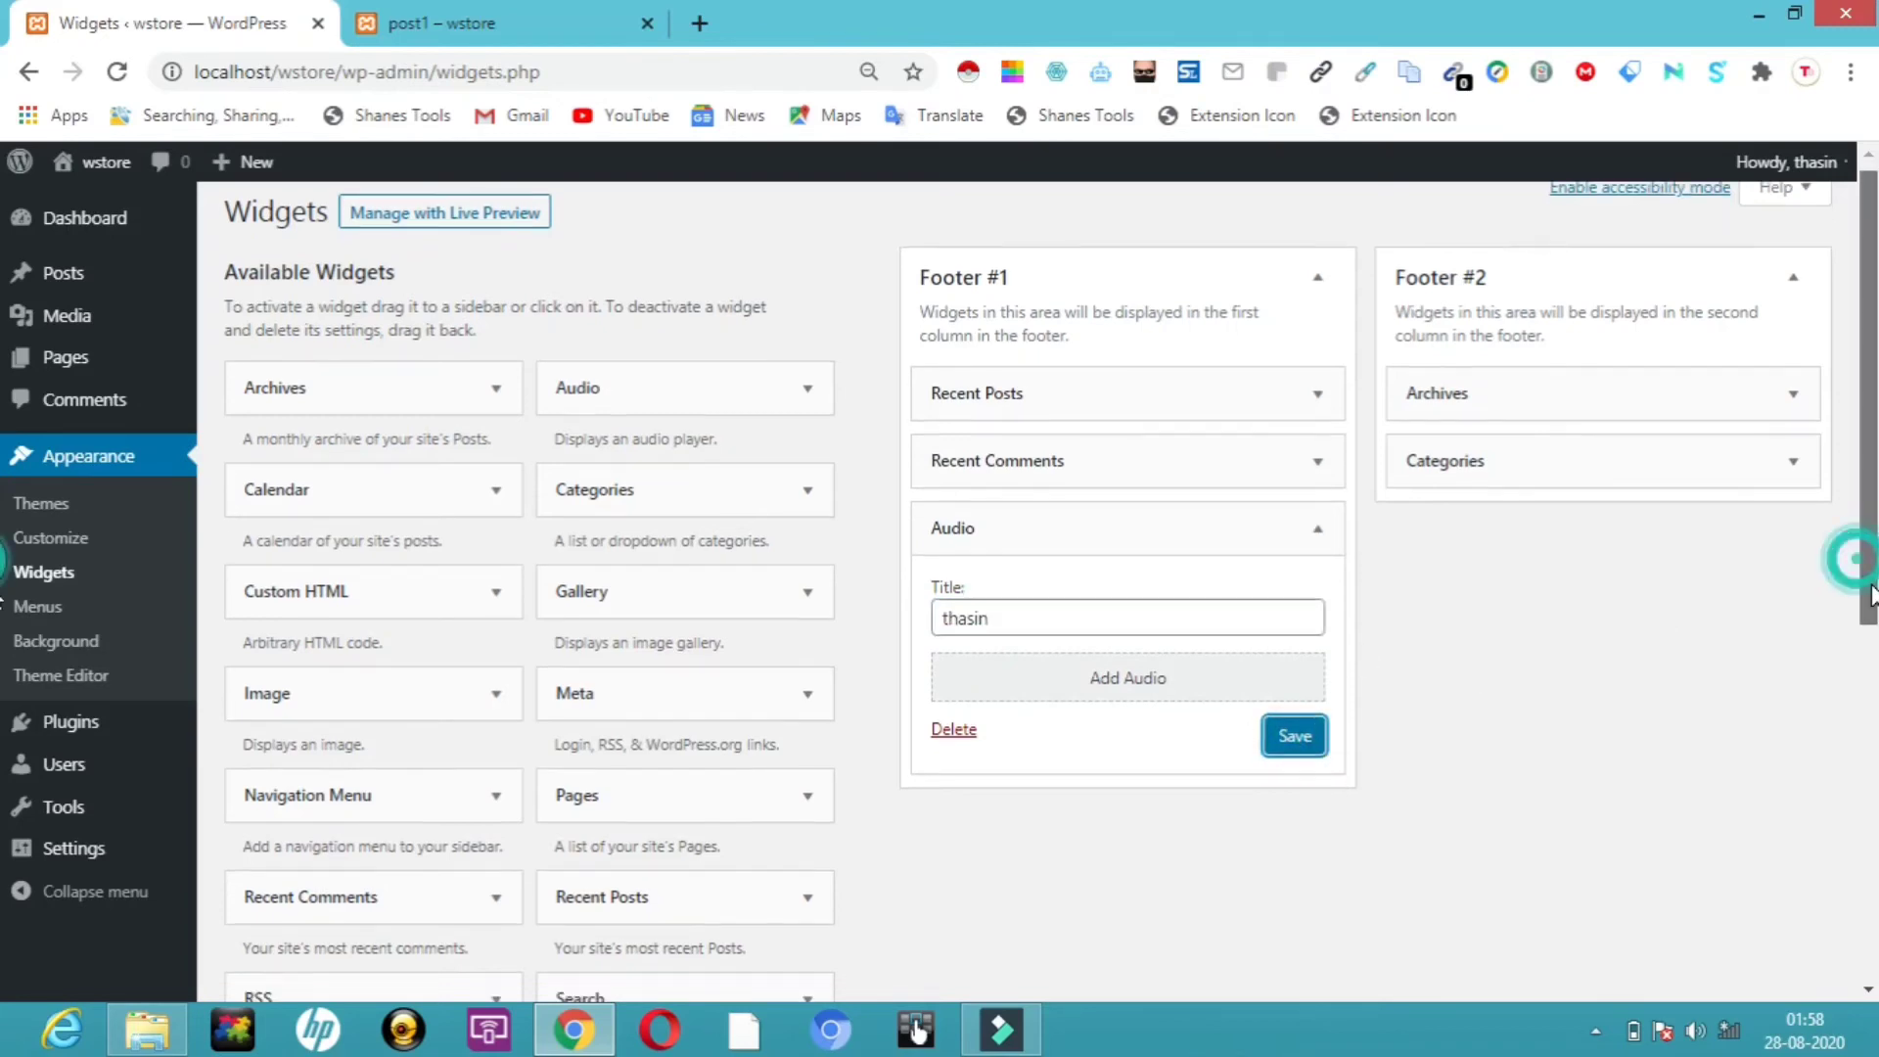
{"action": "left_click", "coordinate": [1294, 713]}
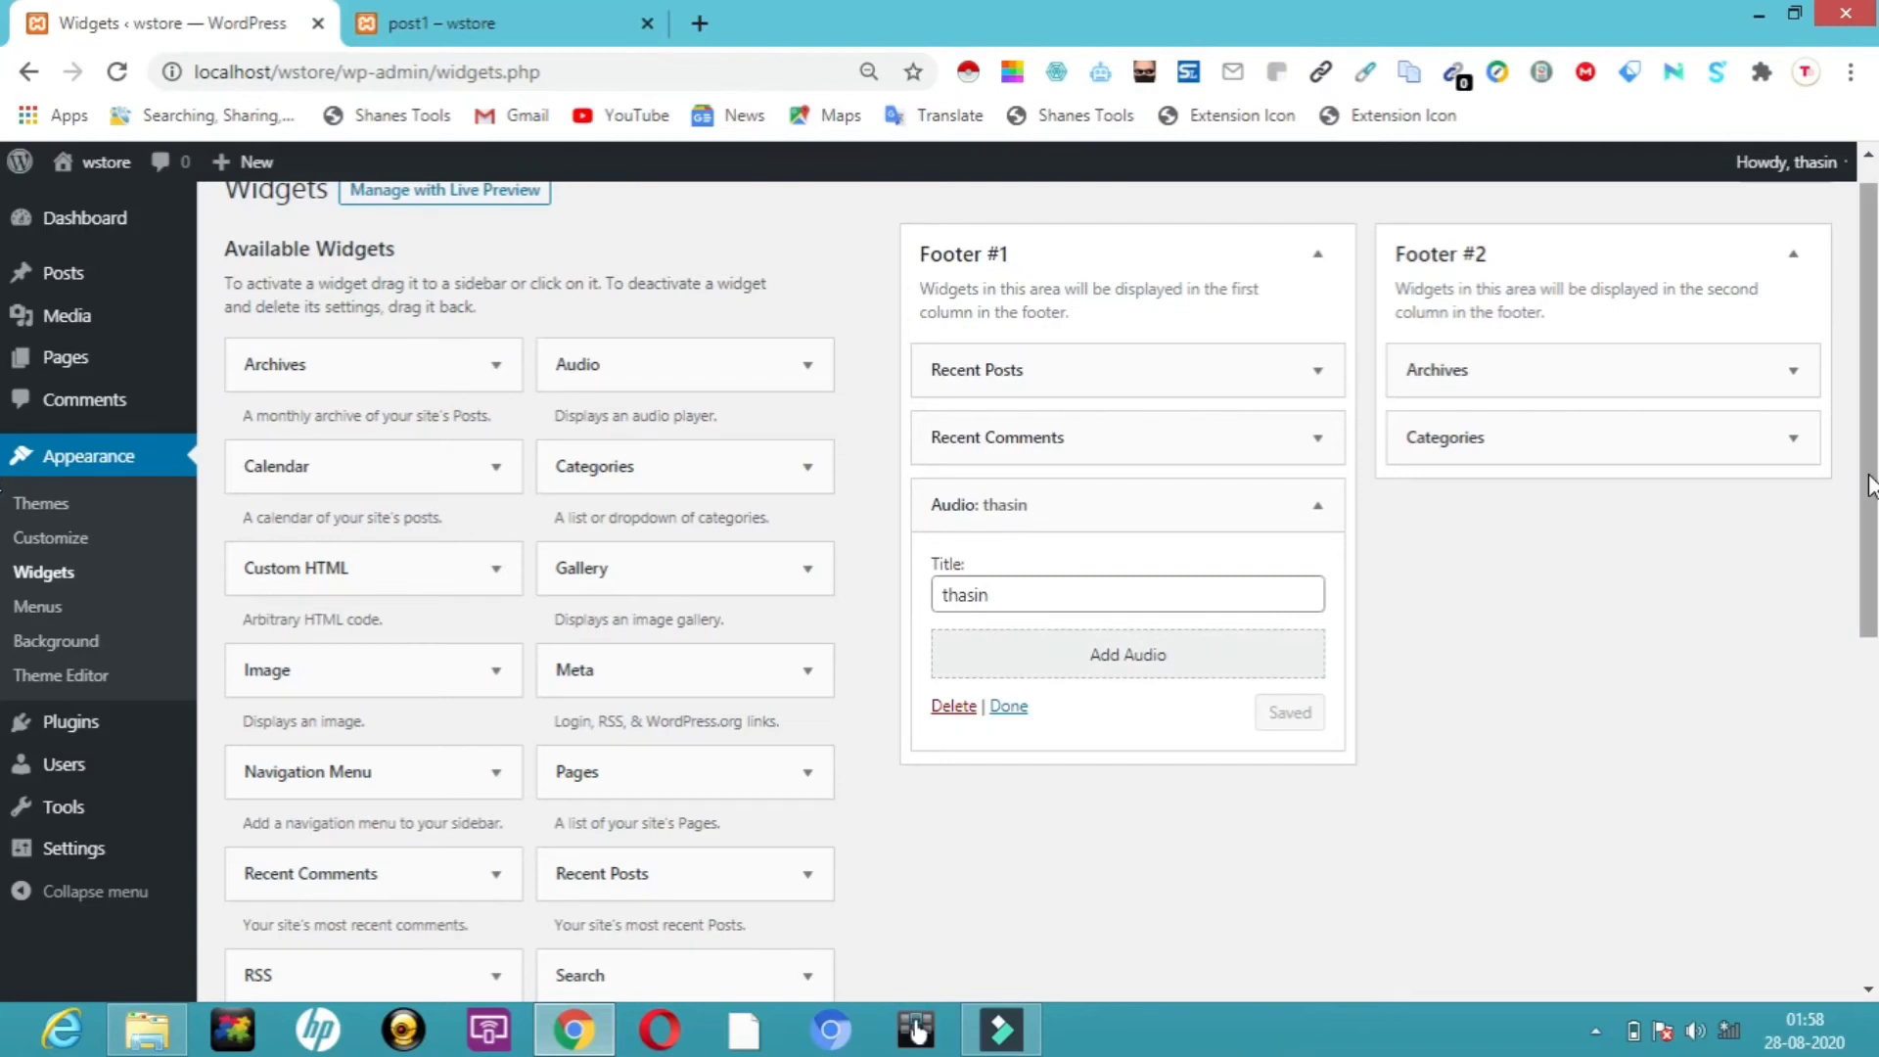
Step: Reload post1 on the site and examine both footer columns for the widget changes
{"action": "left_click_drag", "start_coordinate": [1869, 484], "coordinate": [5, 730]}
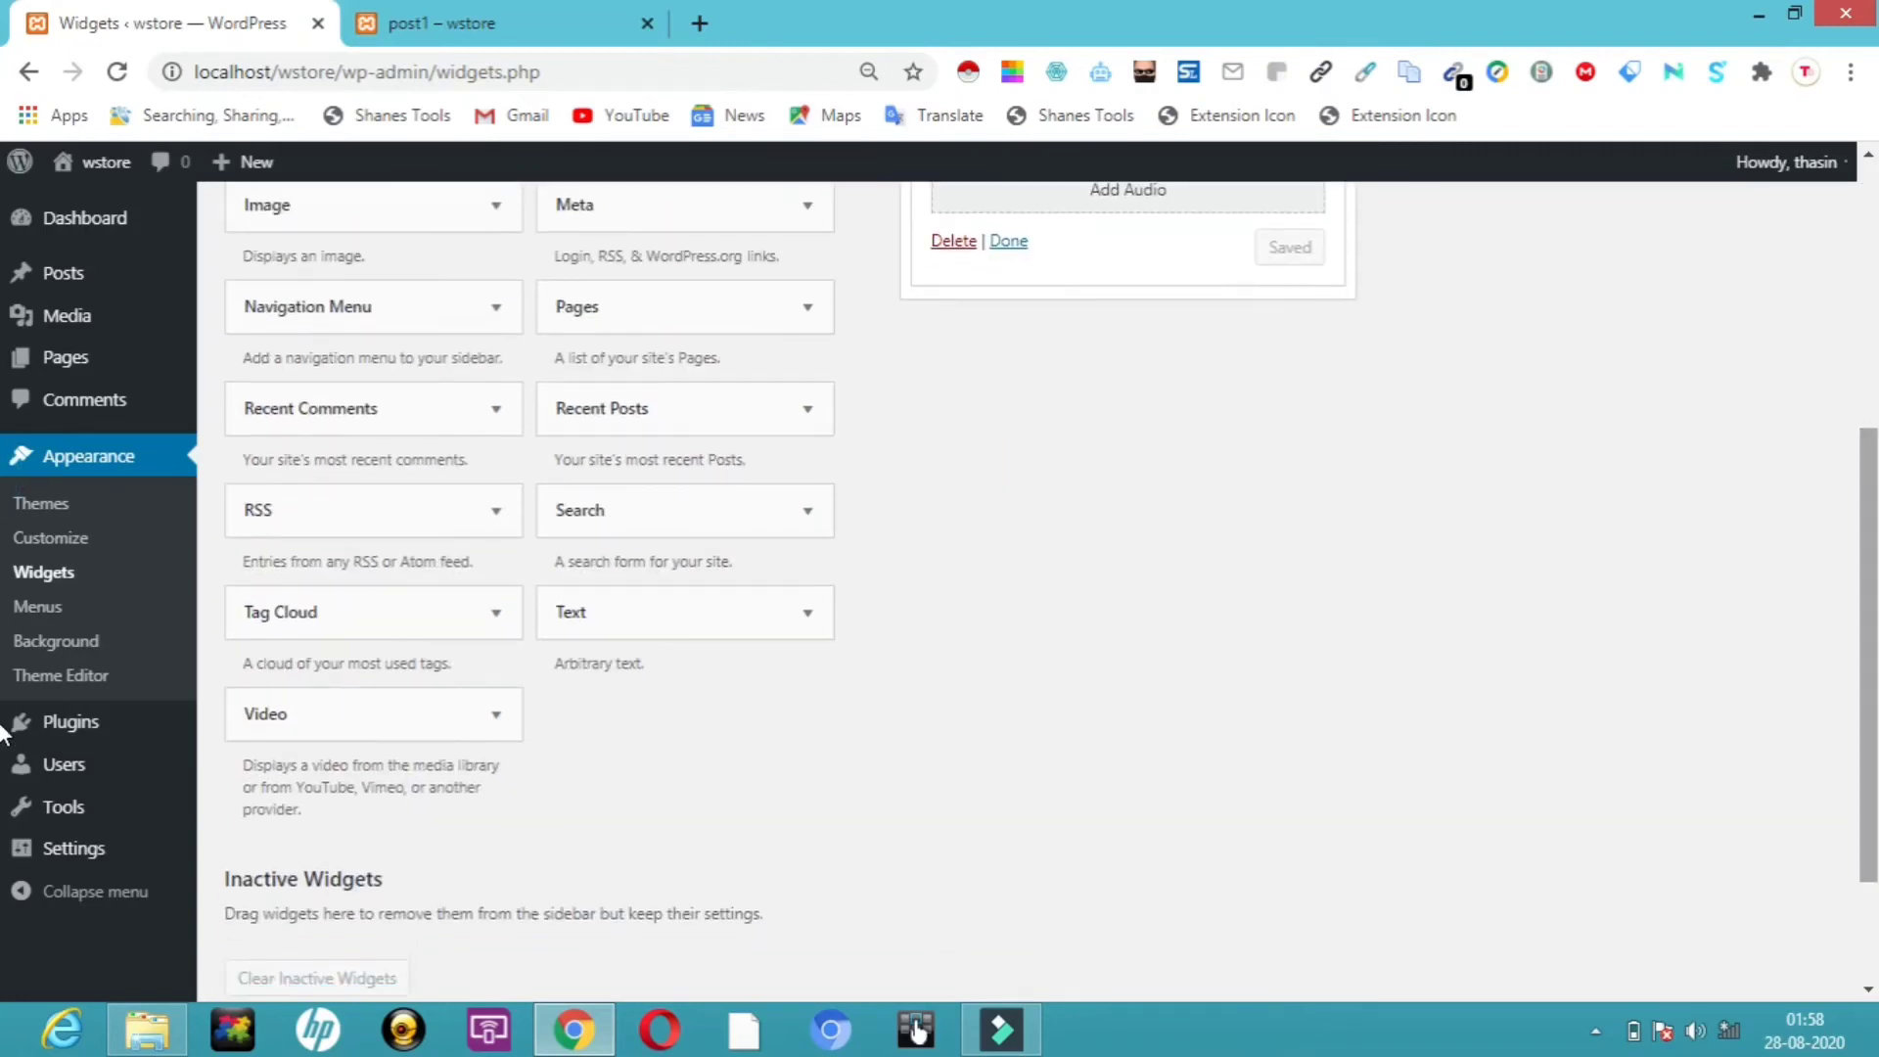
{"action": "left_click", "coordinate": [415, 16]}
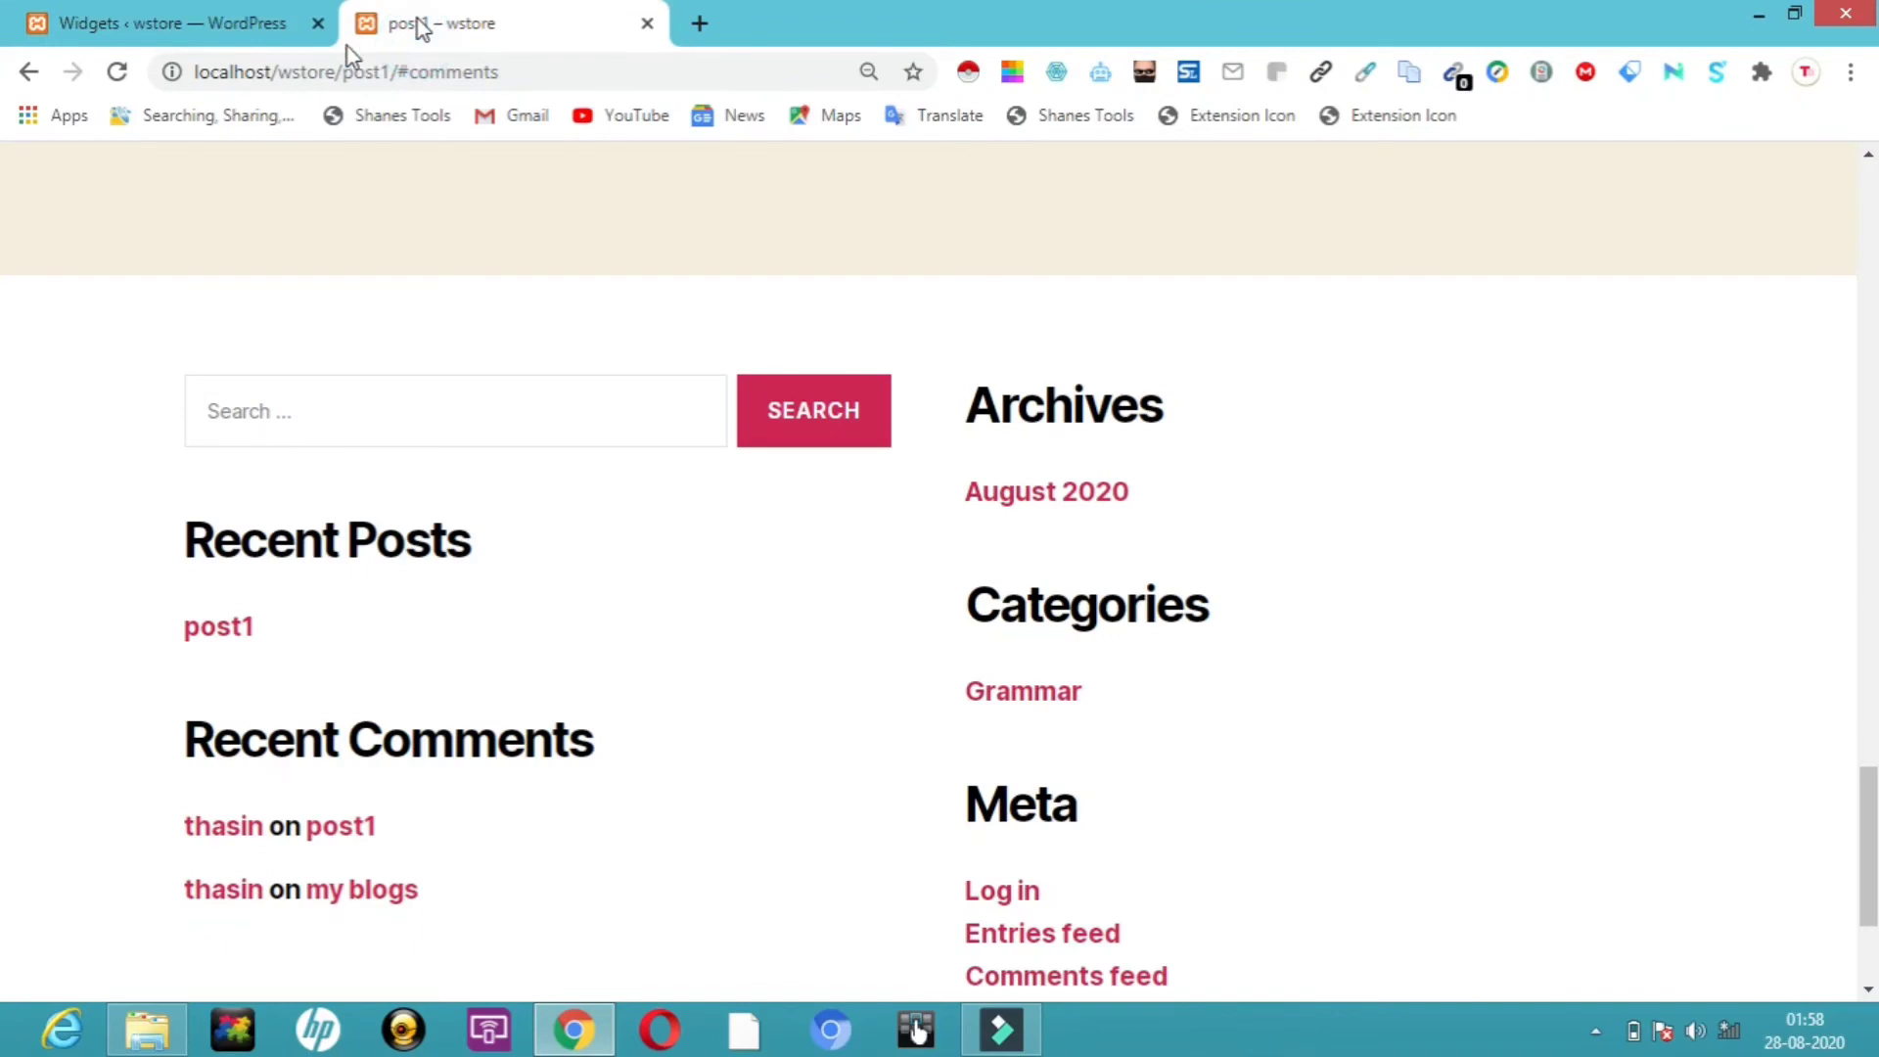
{"action": "left_click", "coordinate": [116, 74]}
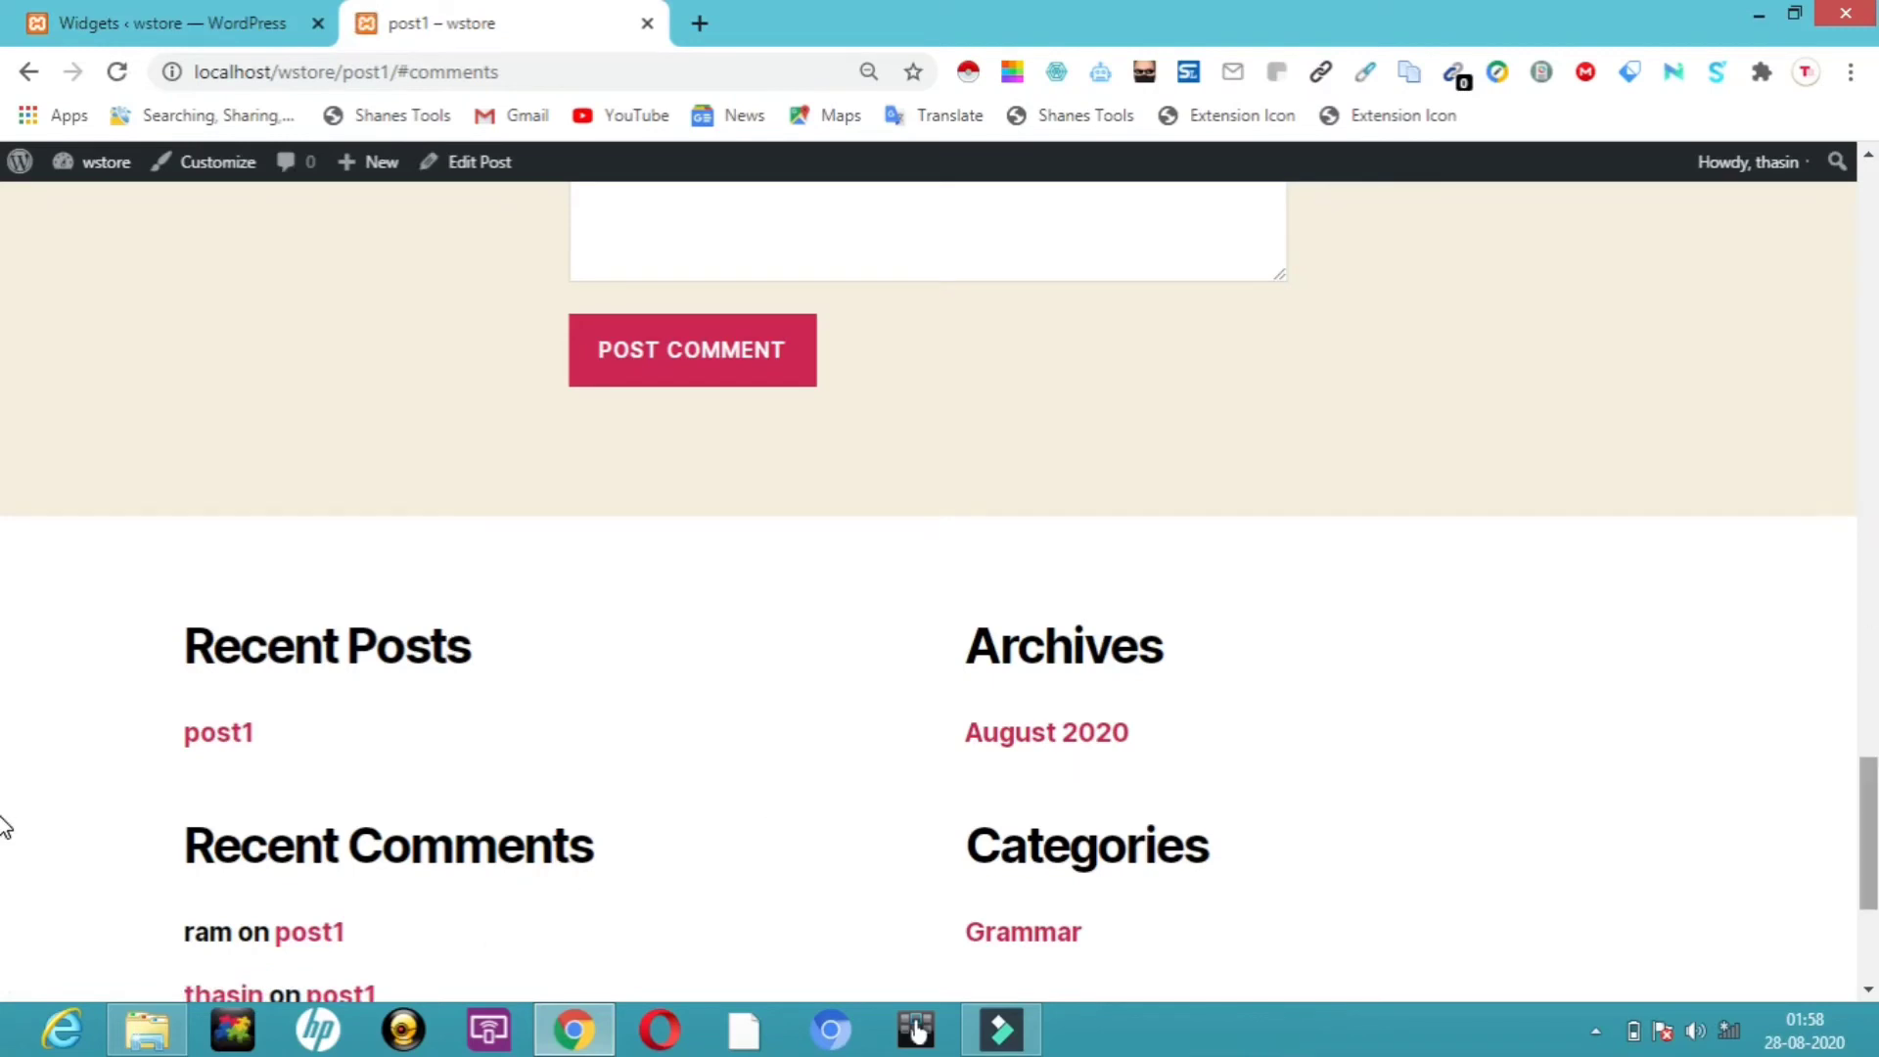
{"action": "scroll", "coordinate": [2, 820], "scroll_direction": "down", "scroll_amount": 3}
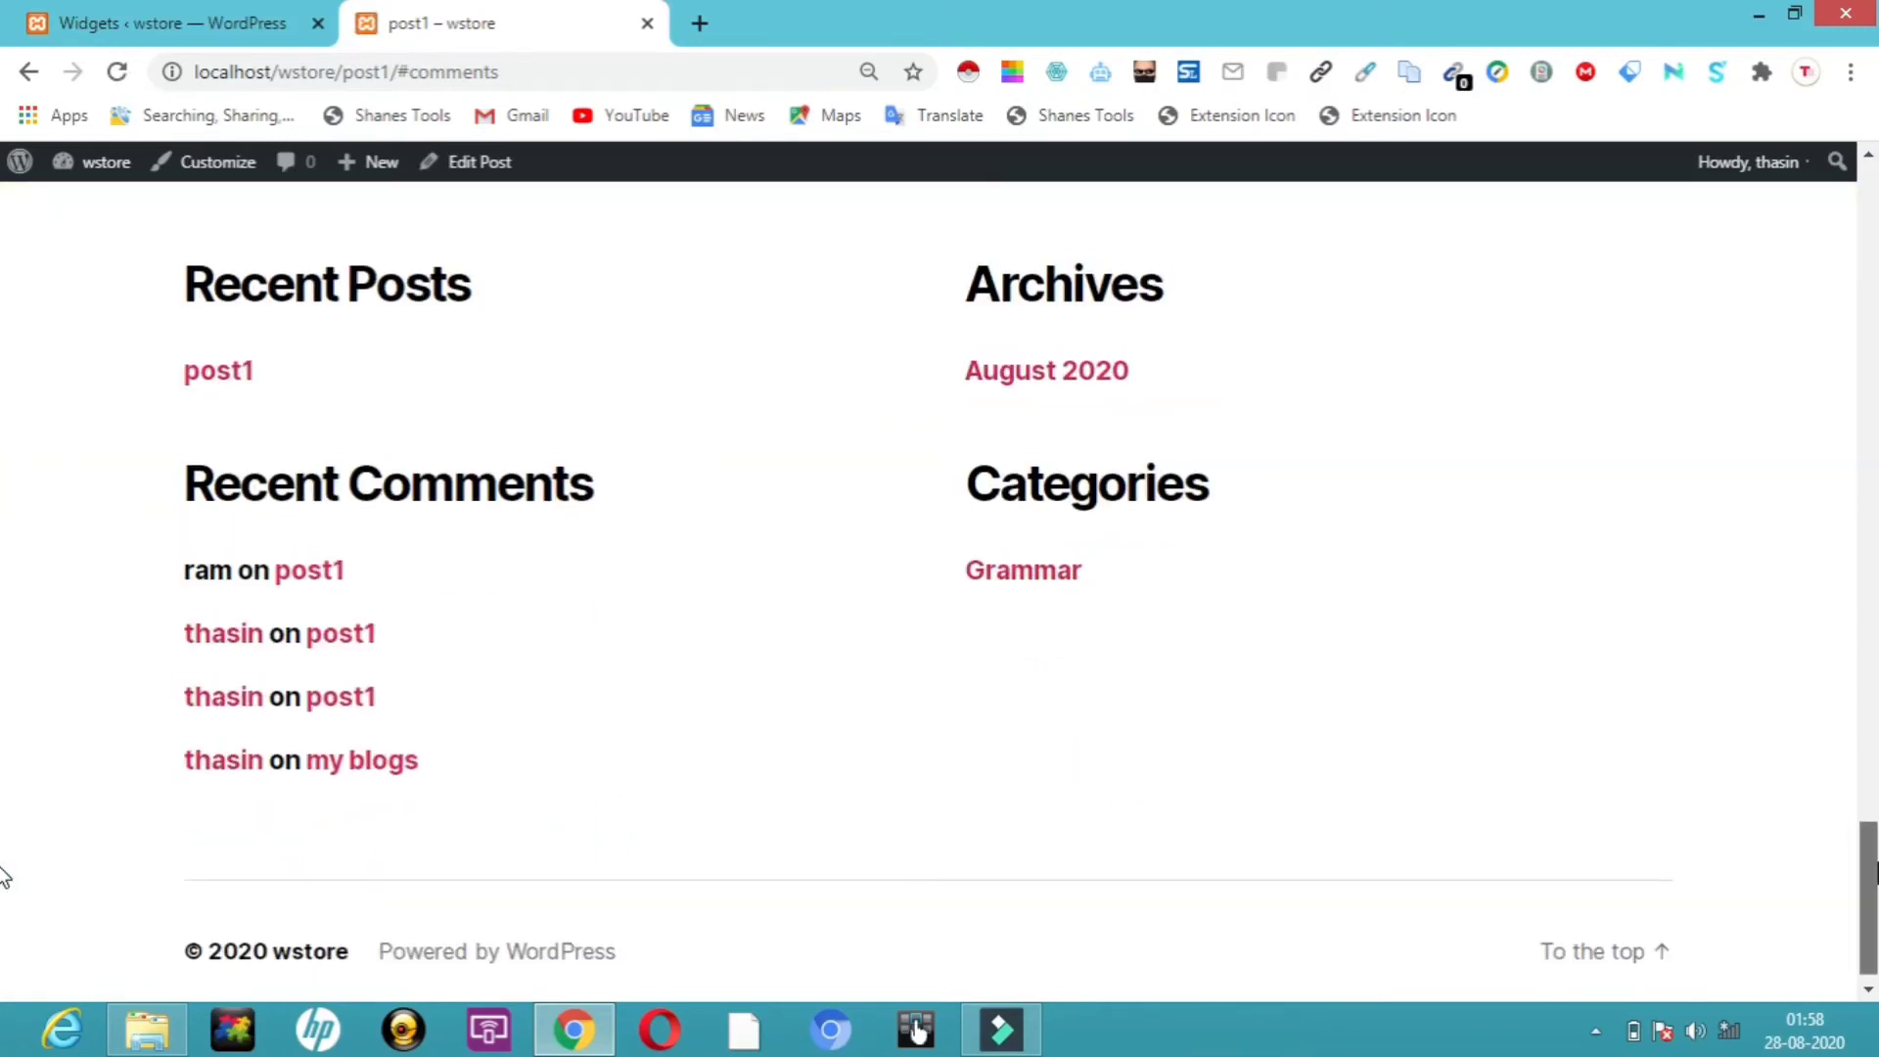
{"action": "scroll", "coordinate": [2, 861], "scroll_direction": "up", "scroll_amount": 1}
{"action": "scroll", "coordinate": [1, 890], "scroll_direction": "down", "scroll_amount": 2}
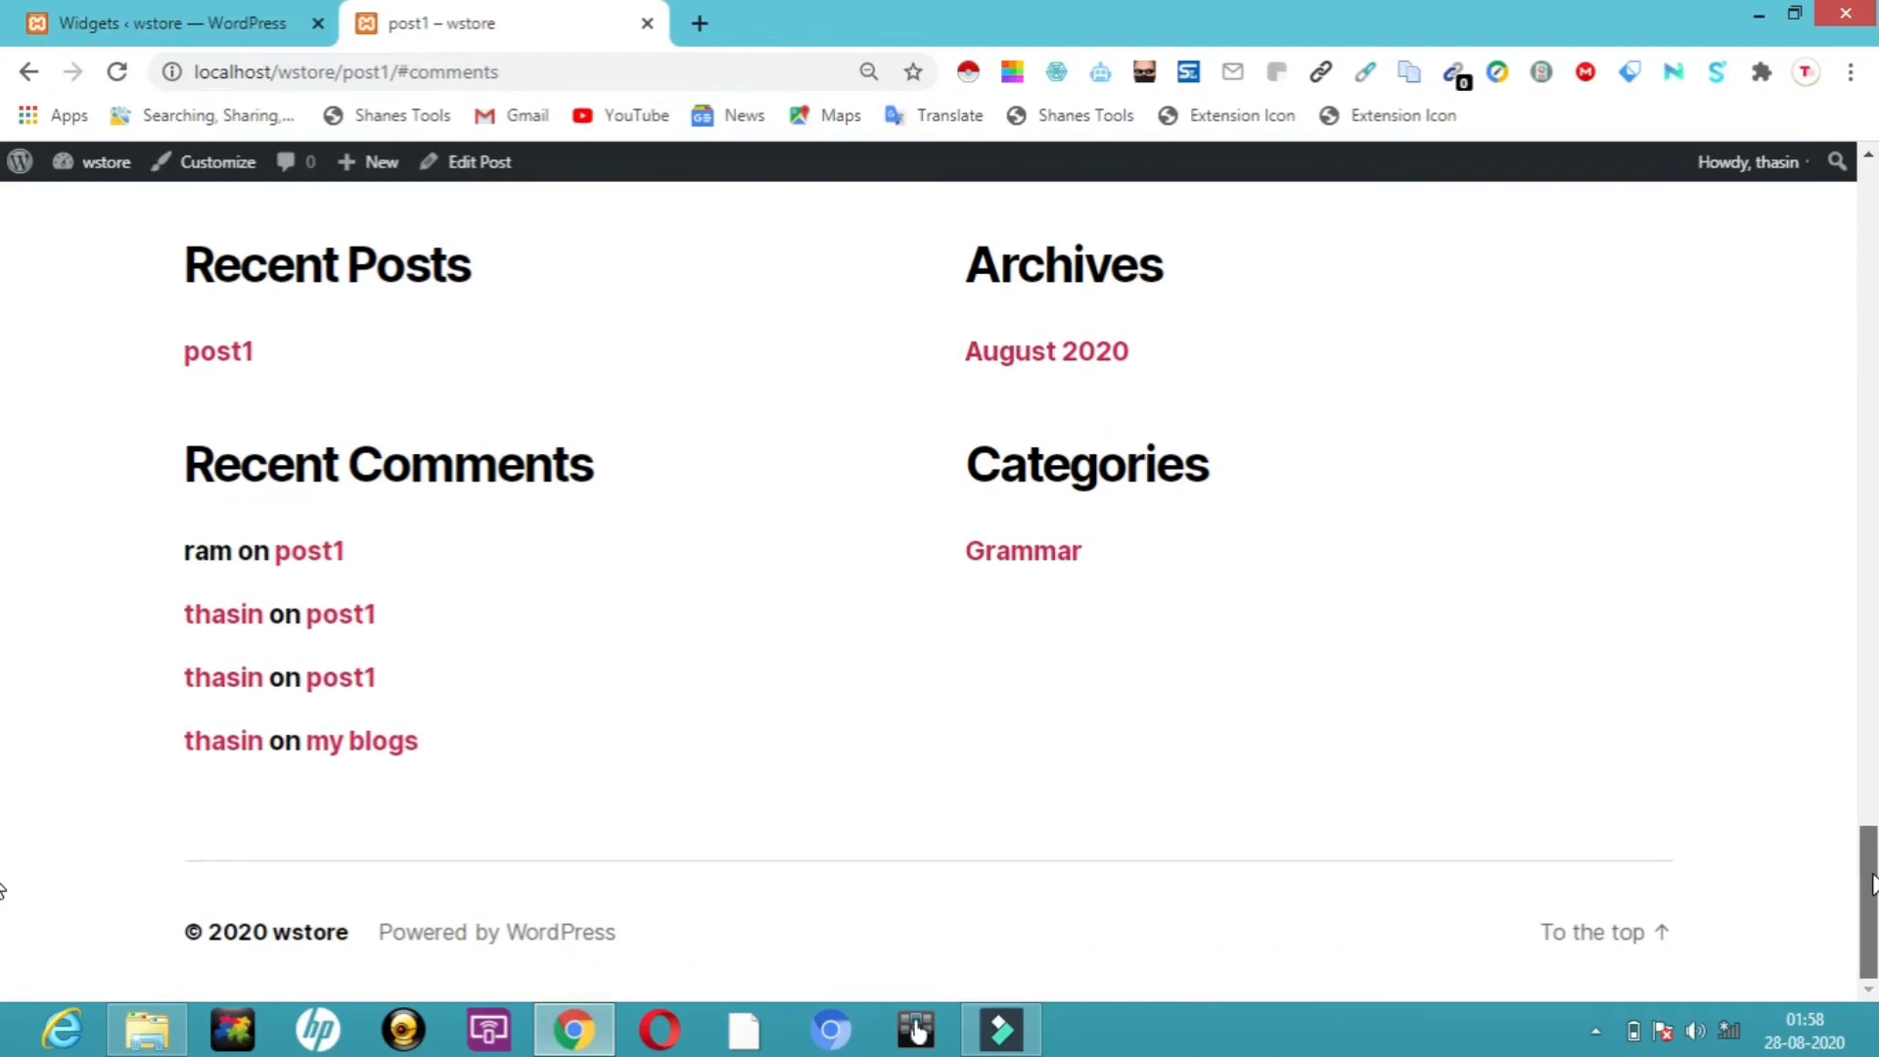
{"action": "left_click_drag", "start_coordinate": [1870, 886], "coordinate": [1868, 832]}
{"action": "scroll", "coordinate": [9, 893], "scroll_direction": "down", "scroll_amount": 3}
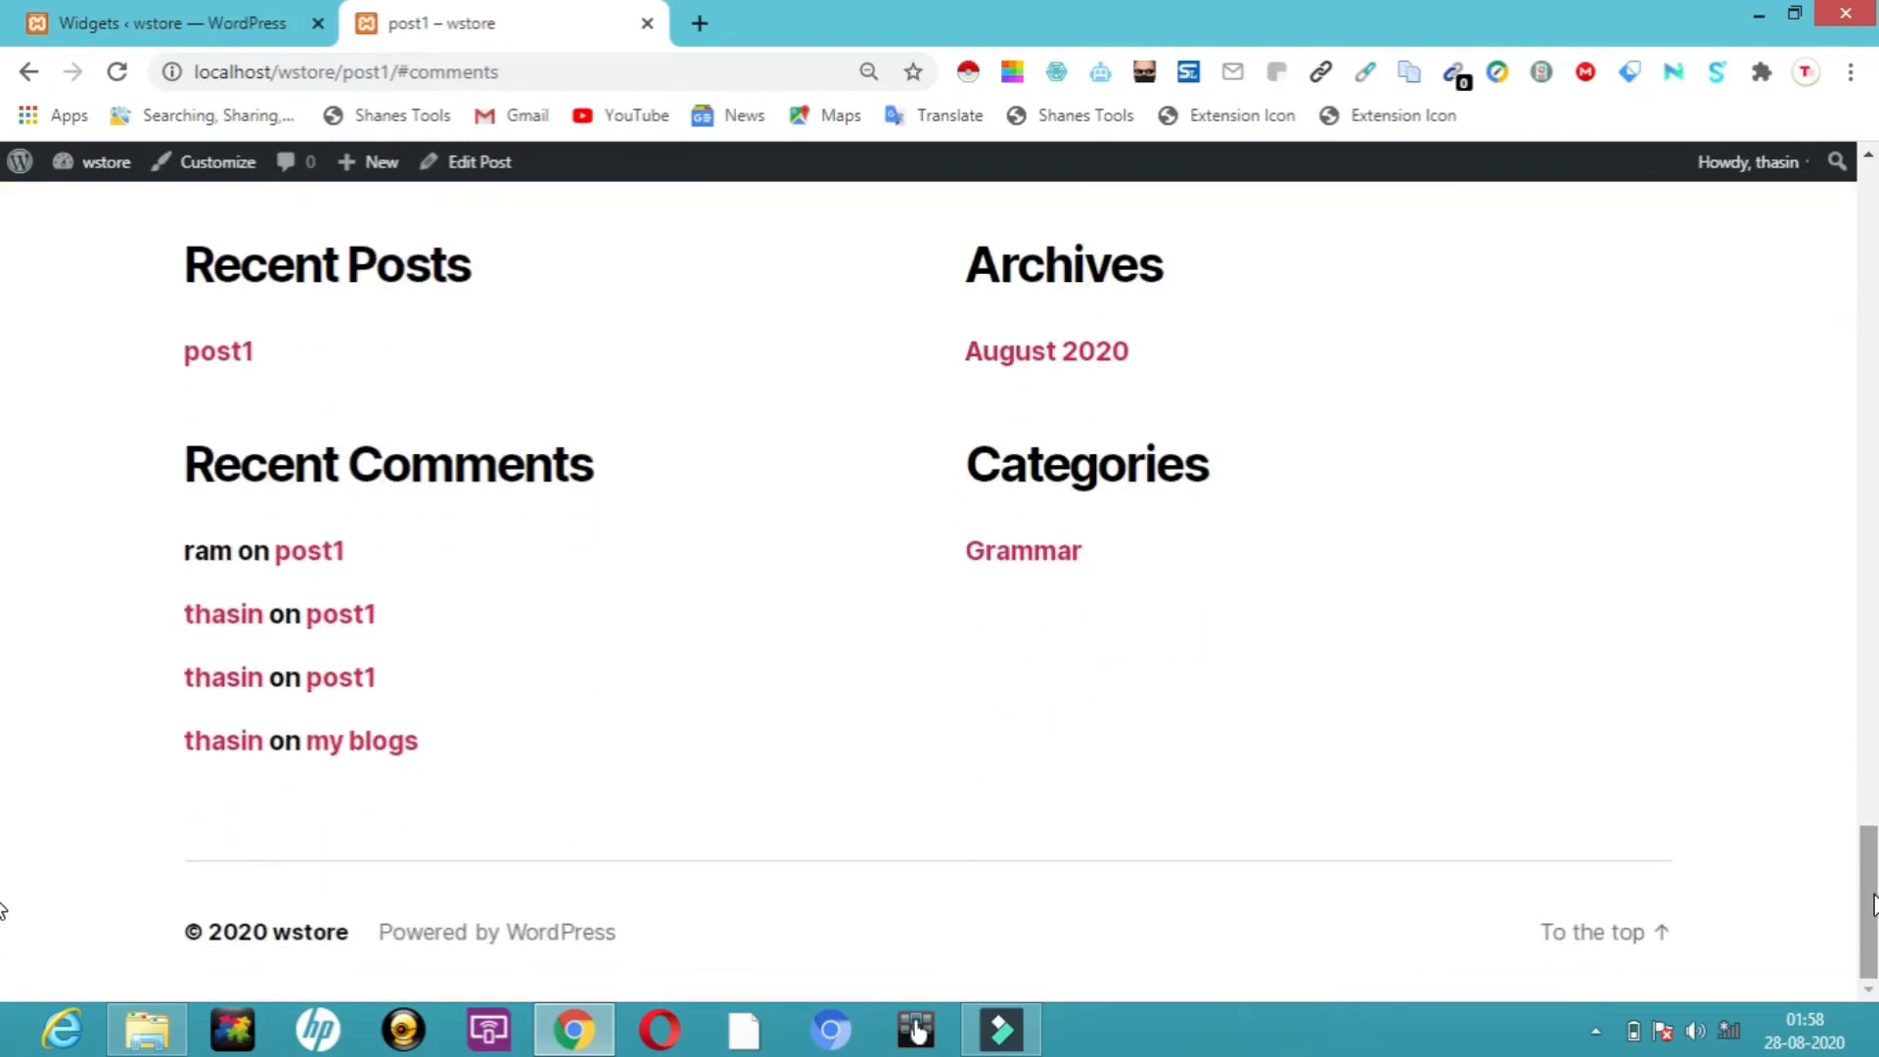
{"action": "scroll", "coordinate": [4, 894], "scroll_direction": "up", "scroll_amount": 3}
{"action": "scroll", "coordinate": [4, 885], "scroll_direction": "down", "scroll_amount": 3}
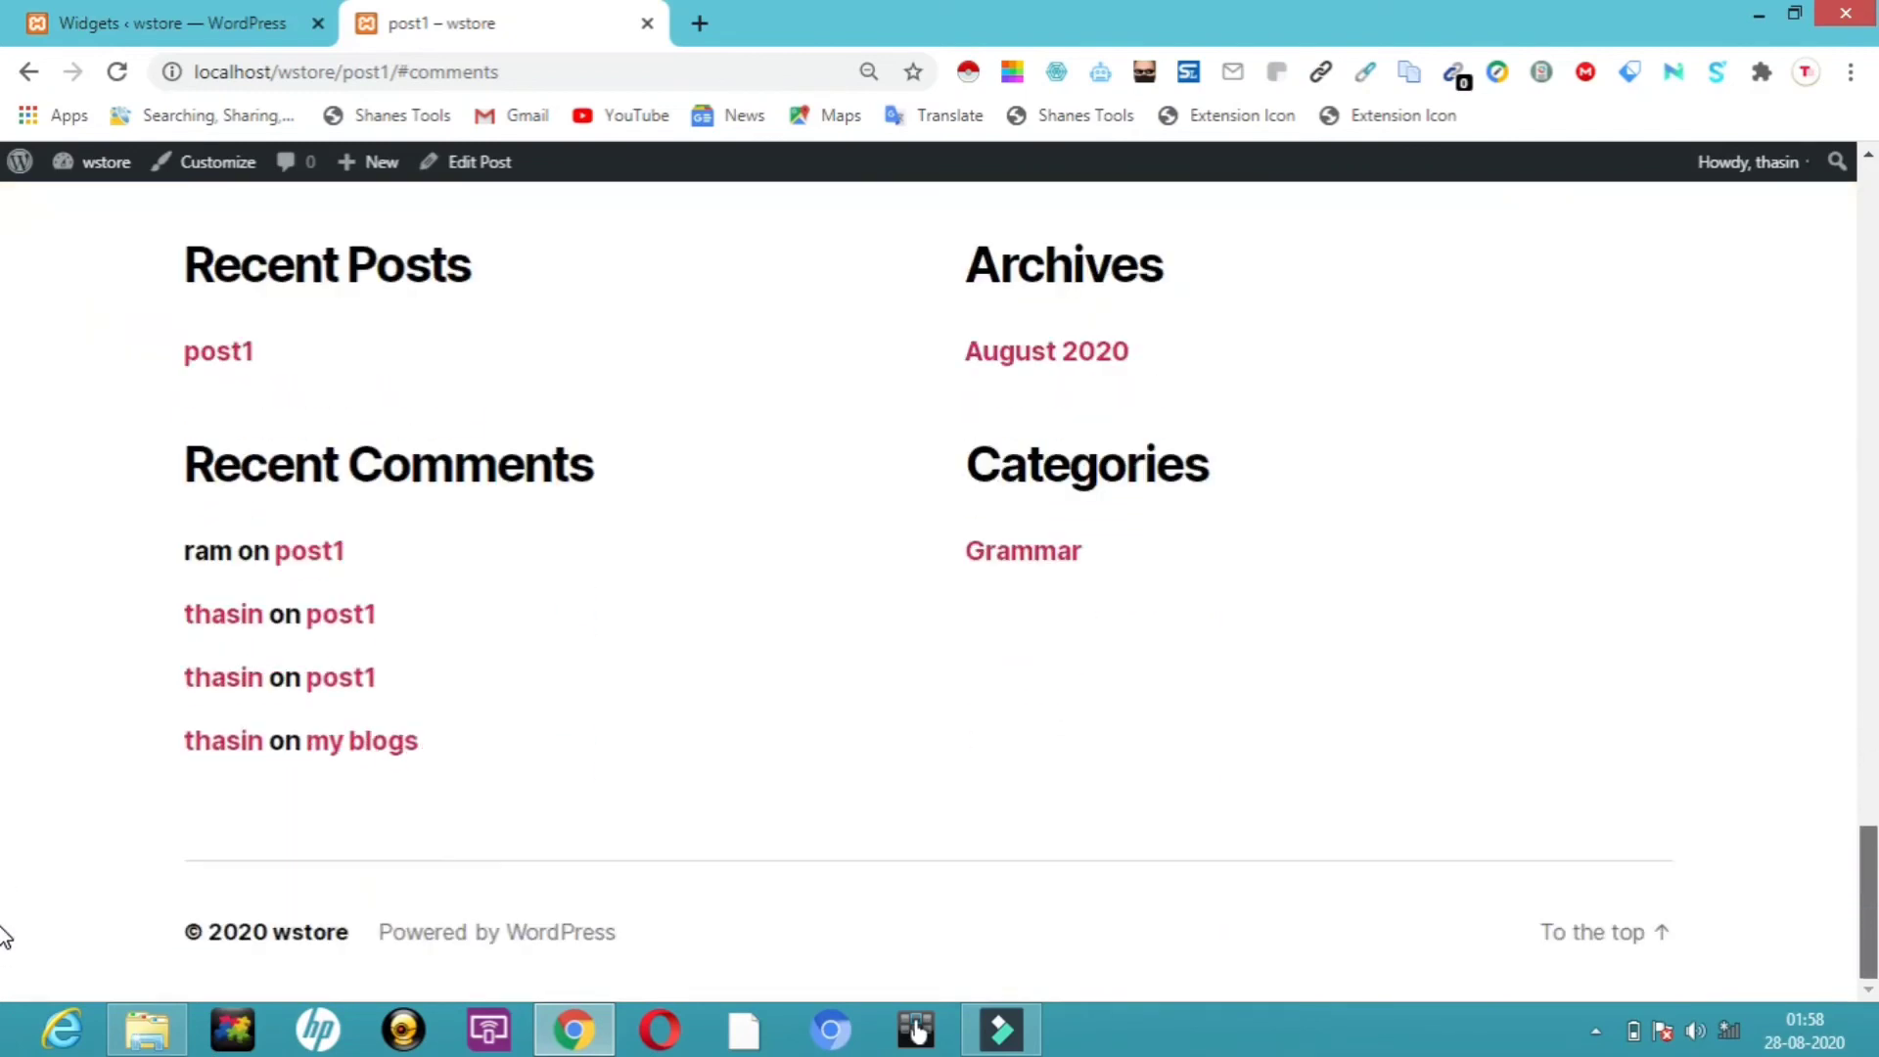
Step: Back on the Widgets page, add Barton-Springs-Bird-Creek.mp3 from the media library to the Footer #1 Audio widget, then save and close it
{"action": "left_click", "coordinate": [262, 24]}
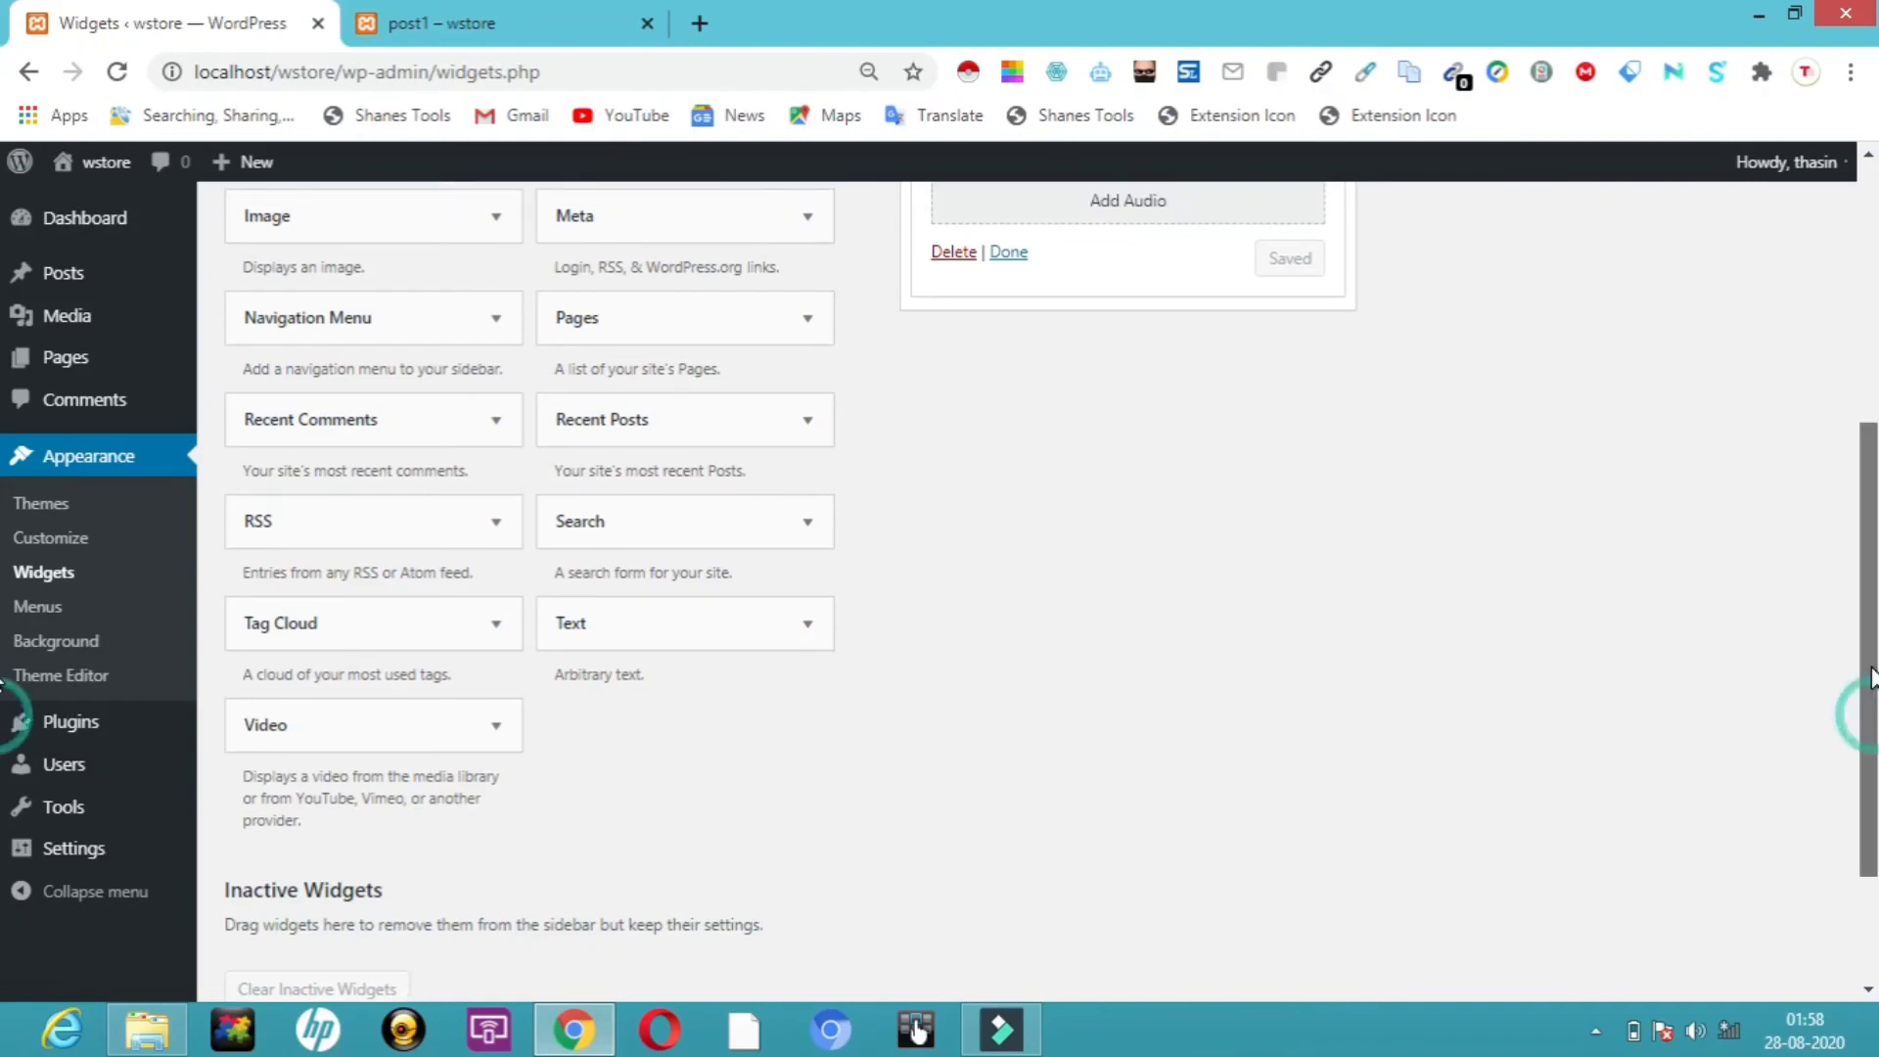
{"action": "left_click_drag", "start_coordinate": [1866, 703], "coordinate": [1871, 654]}
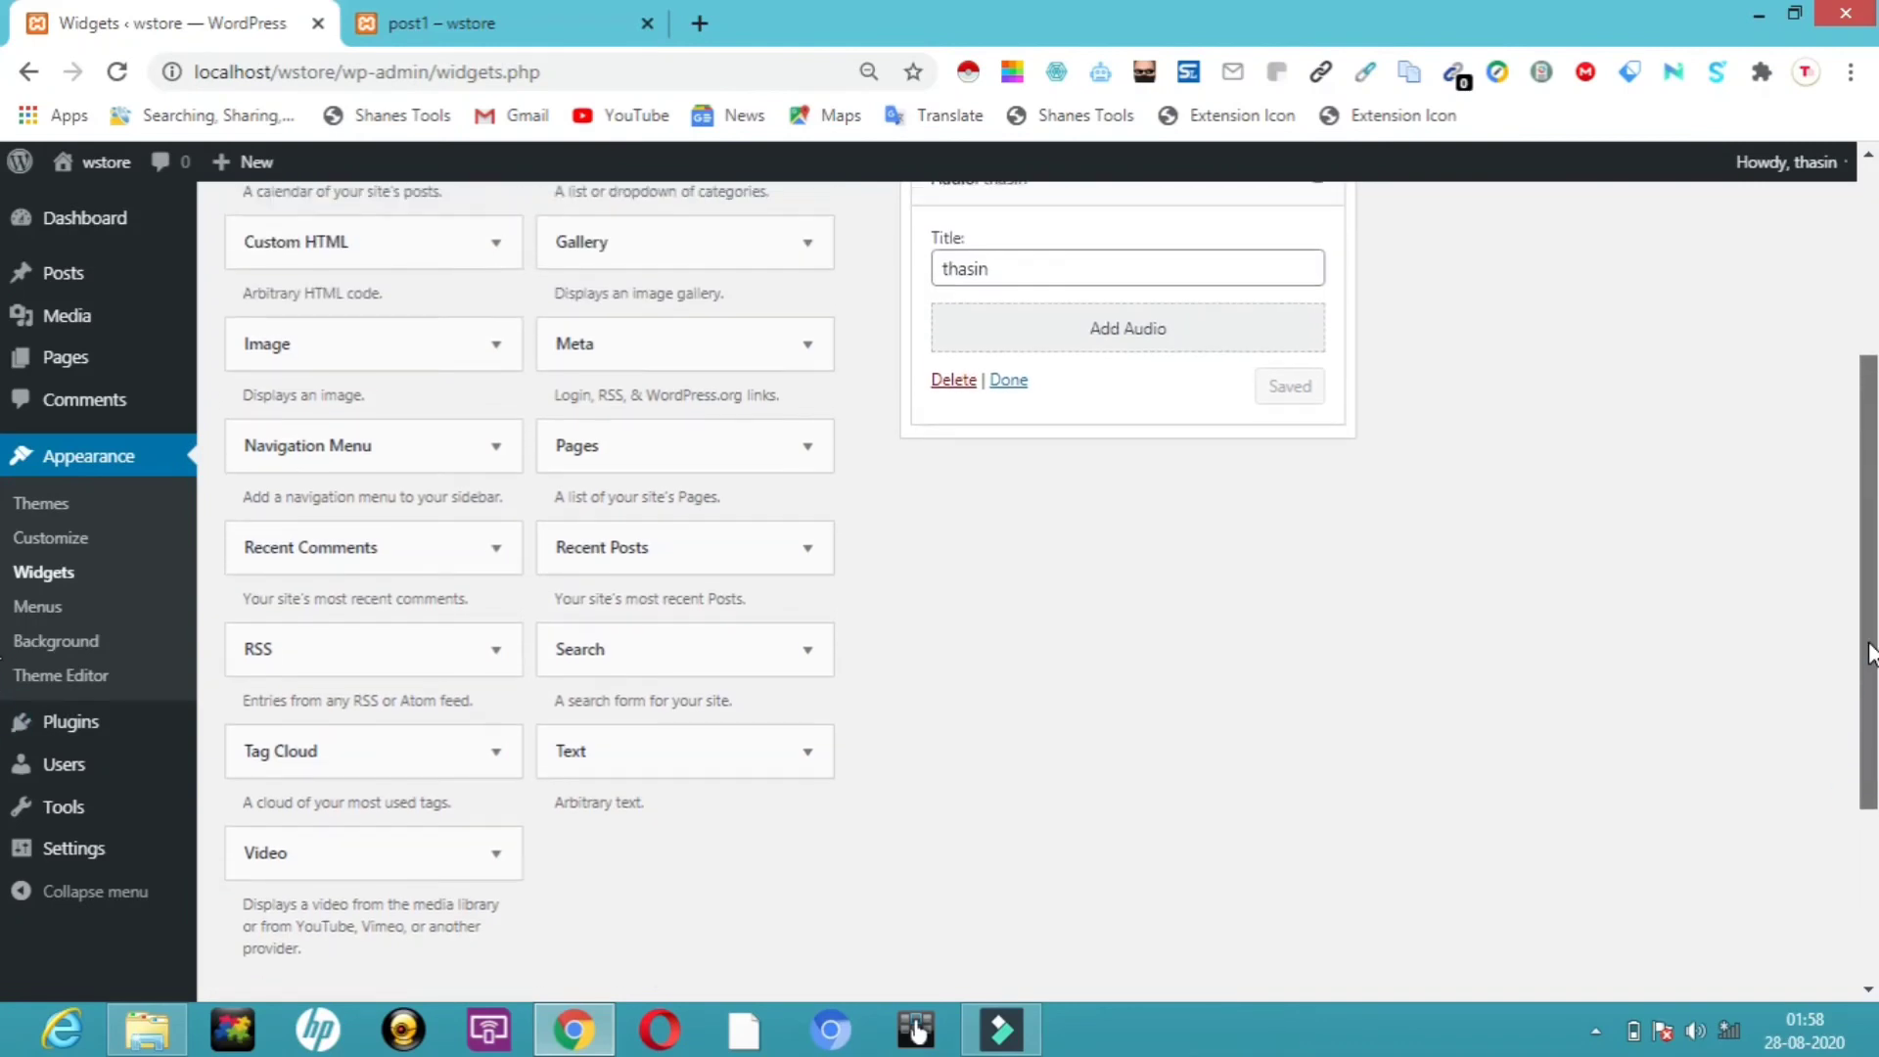
{"action": "left_click", "coordinate": [1008, 381]}
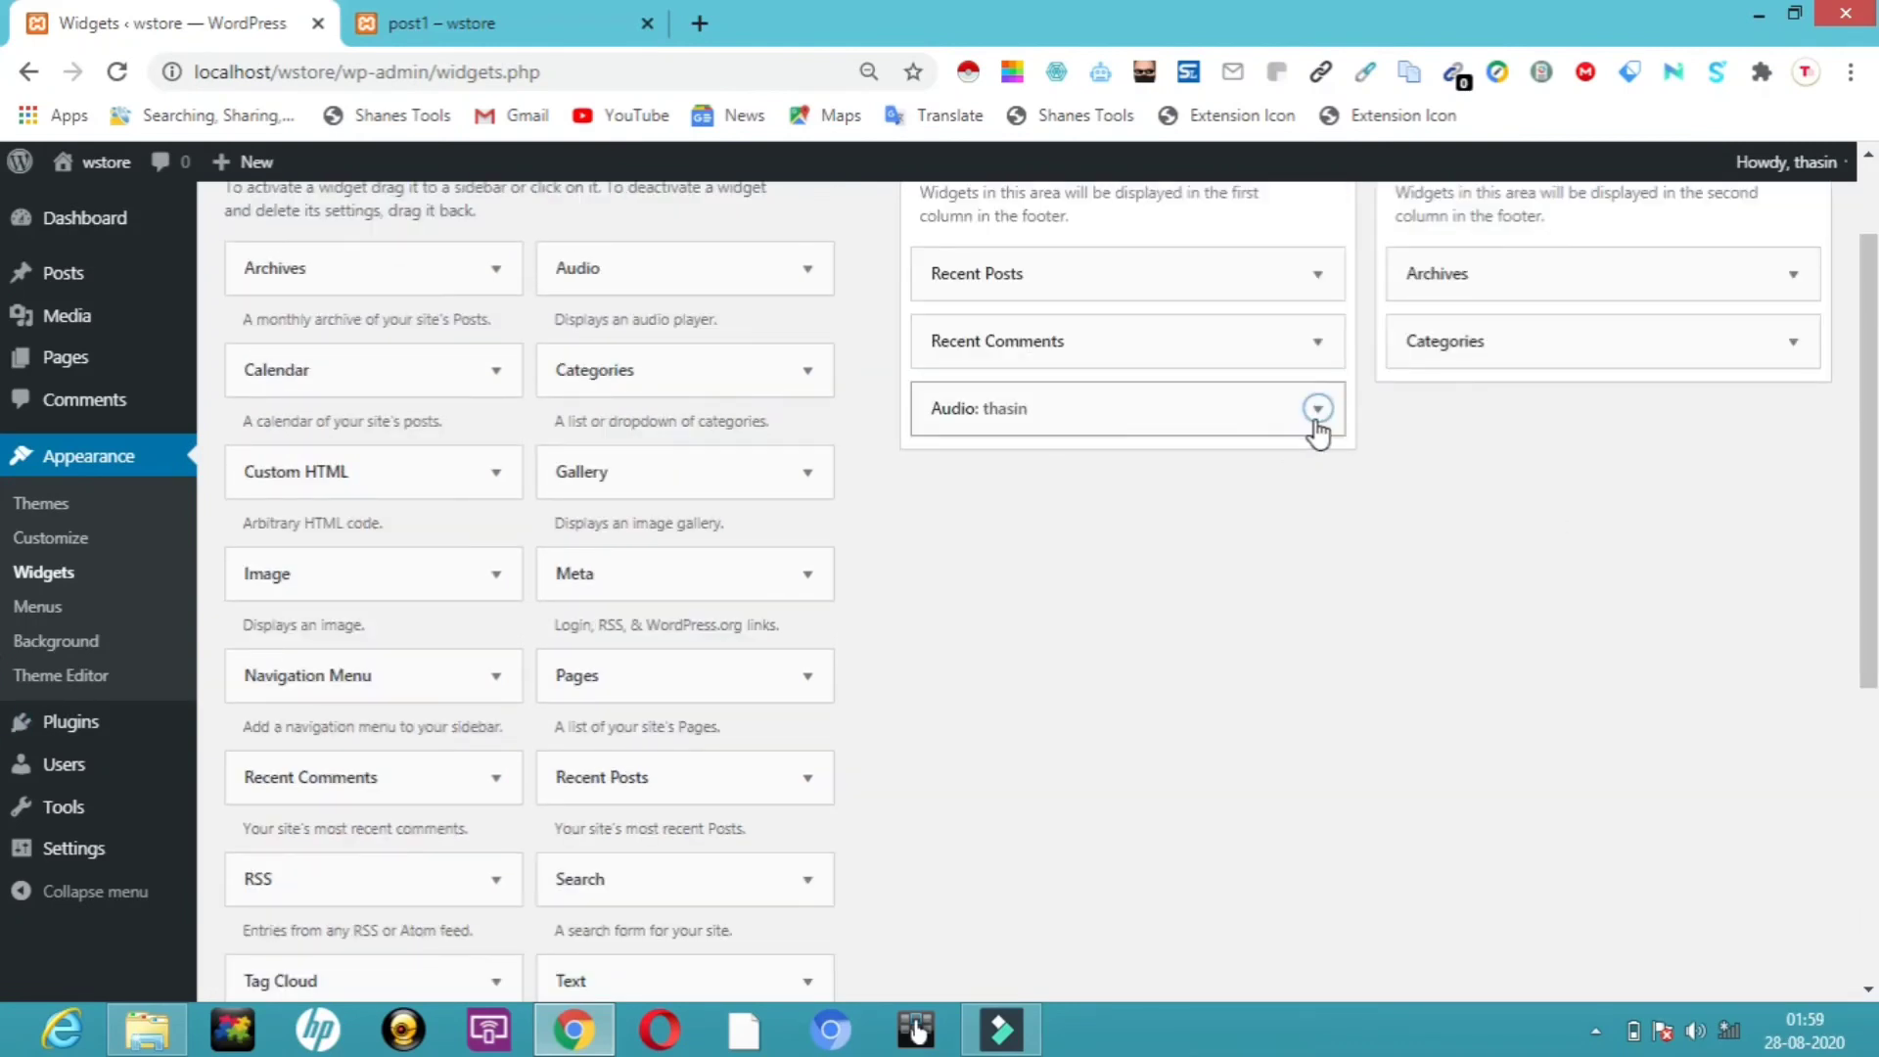
{"action": "left_click", "coordinate": [1317, 411]}
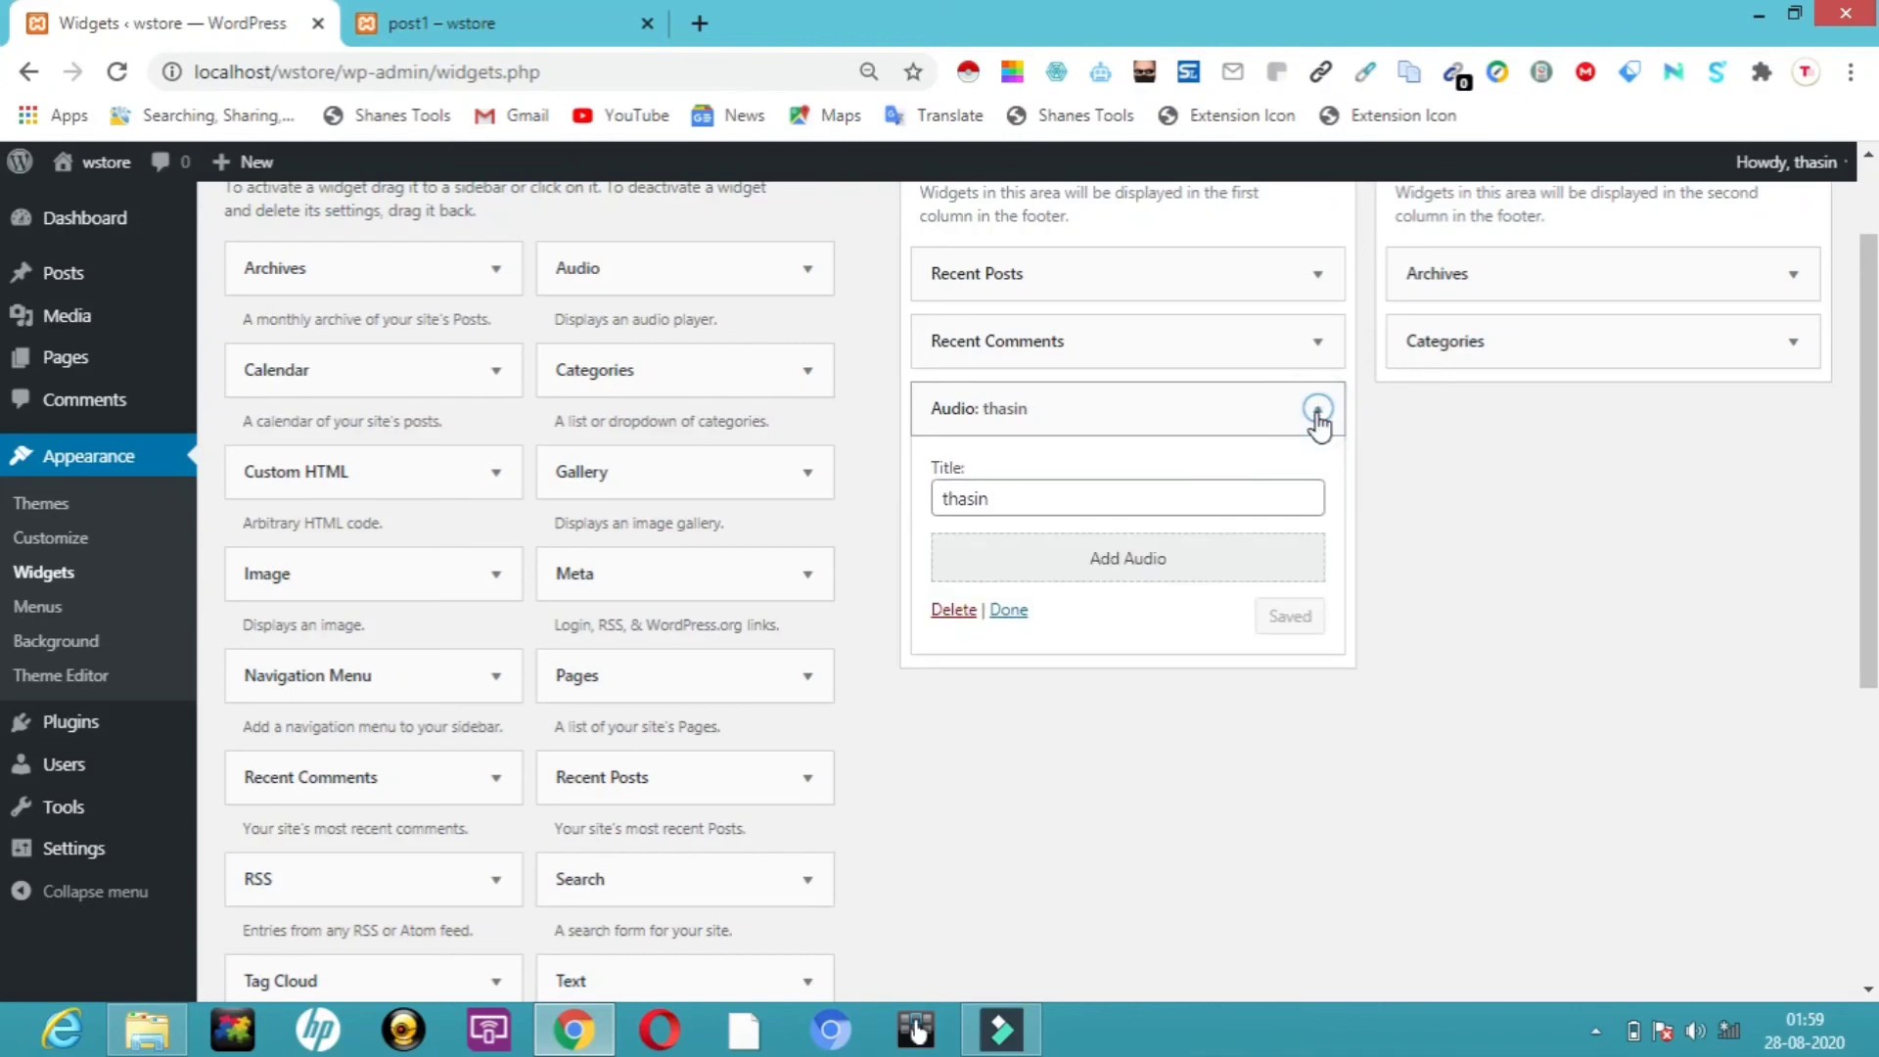
{"action": "left_click", "coordinate": [1136, 560]}
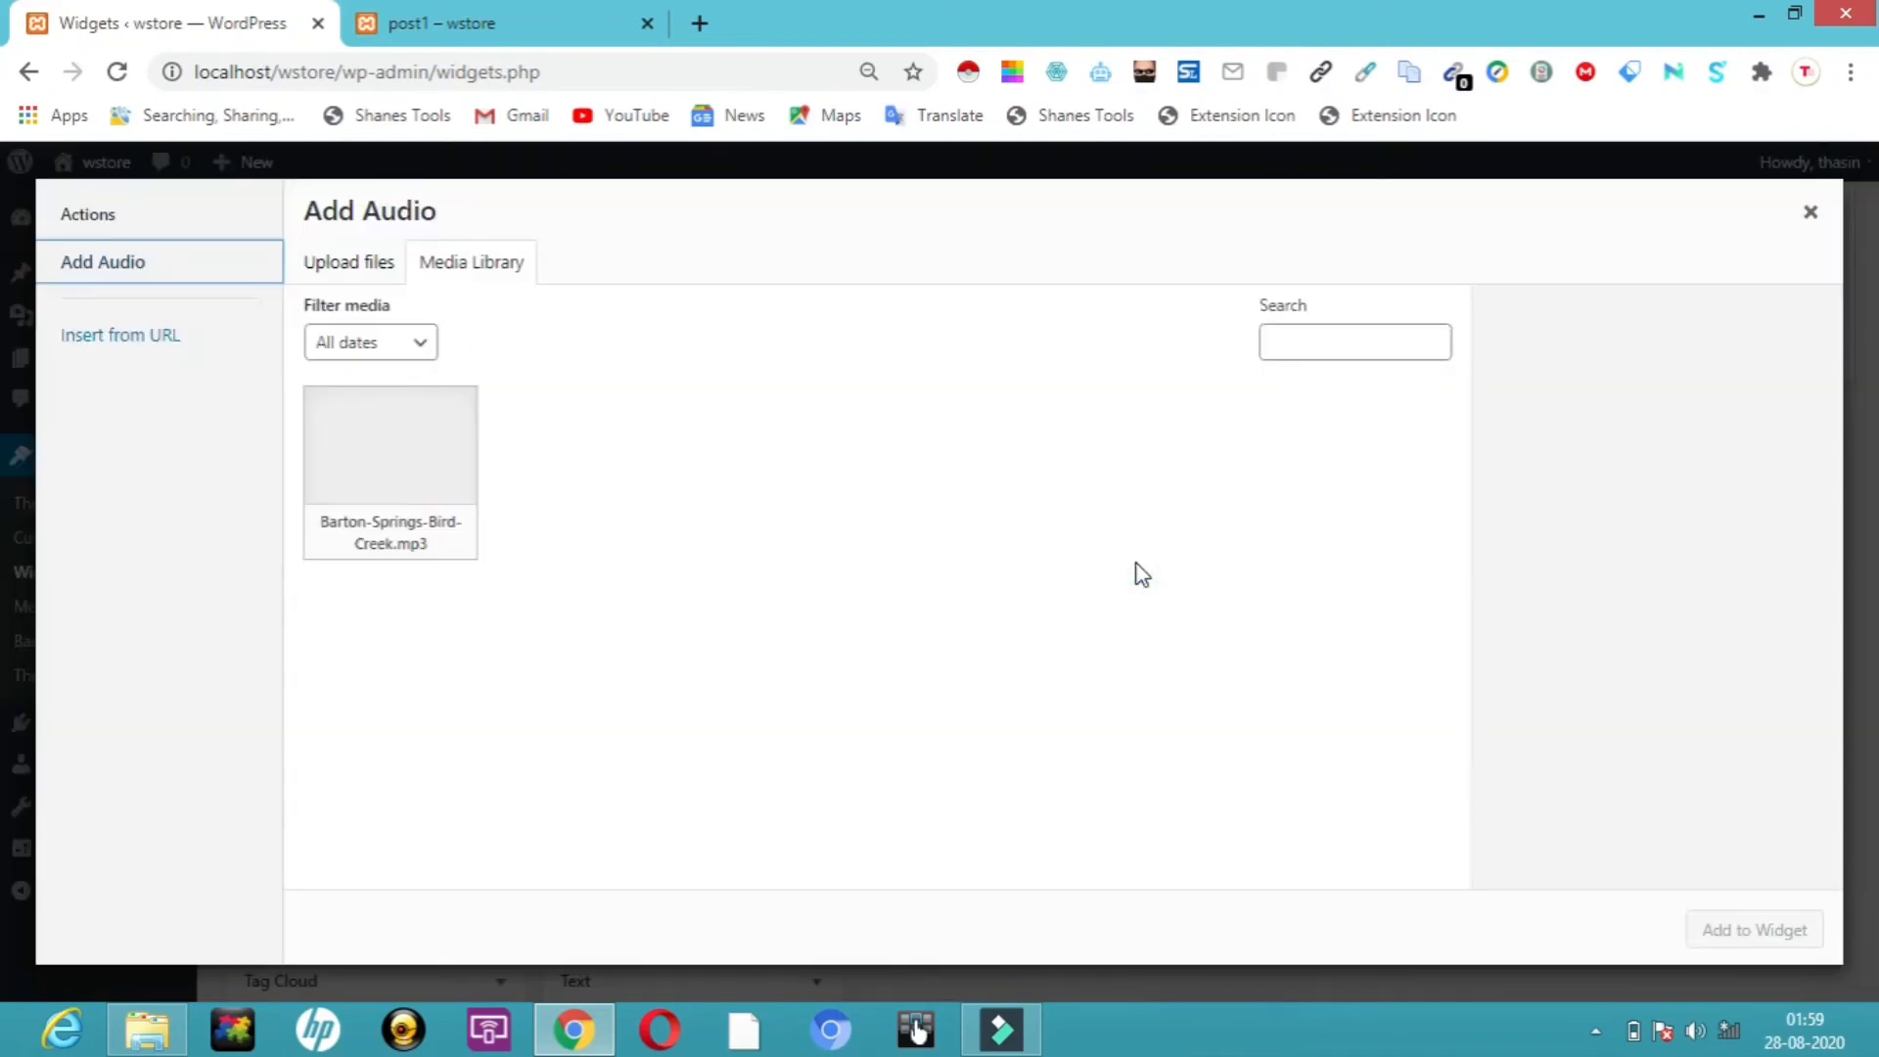
{"action": "left_click", "coordinate": [399, 492]}
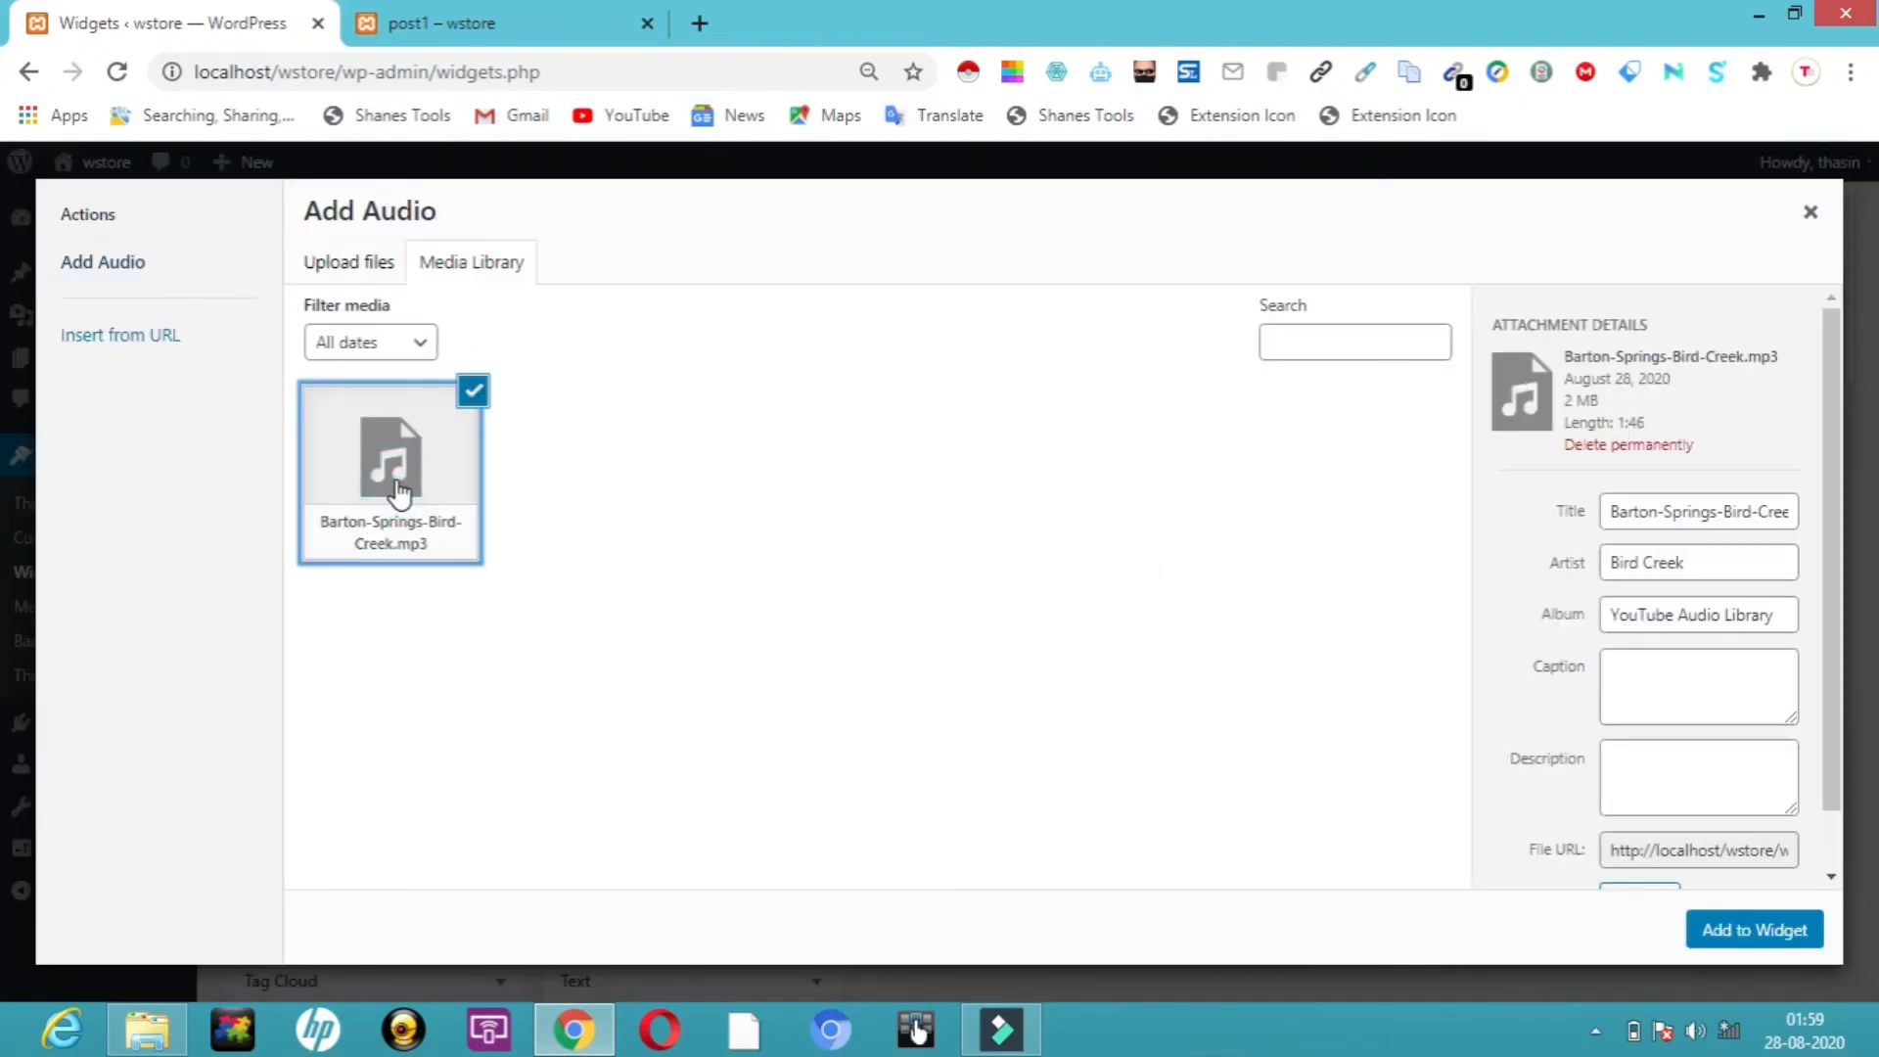
{"action": "left_click", "coordinate": [1748, 925]}
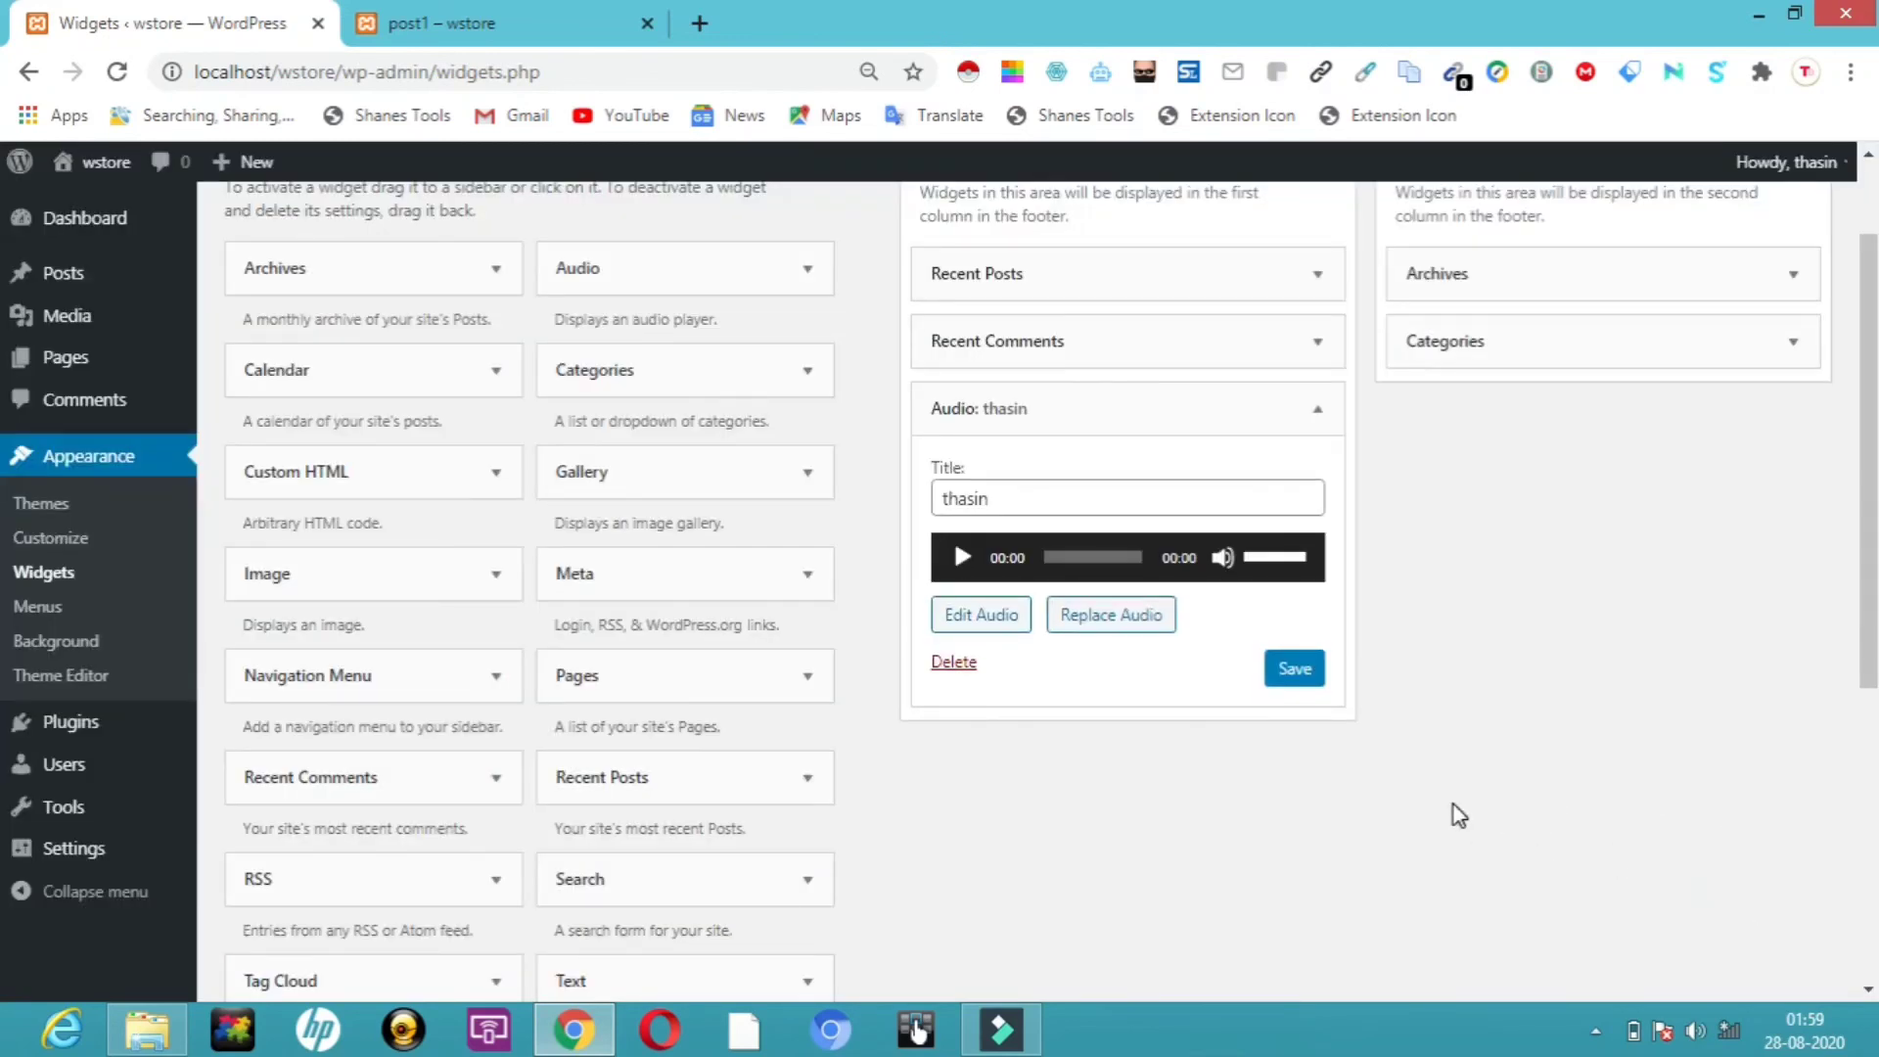
{"action": "left_click", "coordinate": [1295, 669]}
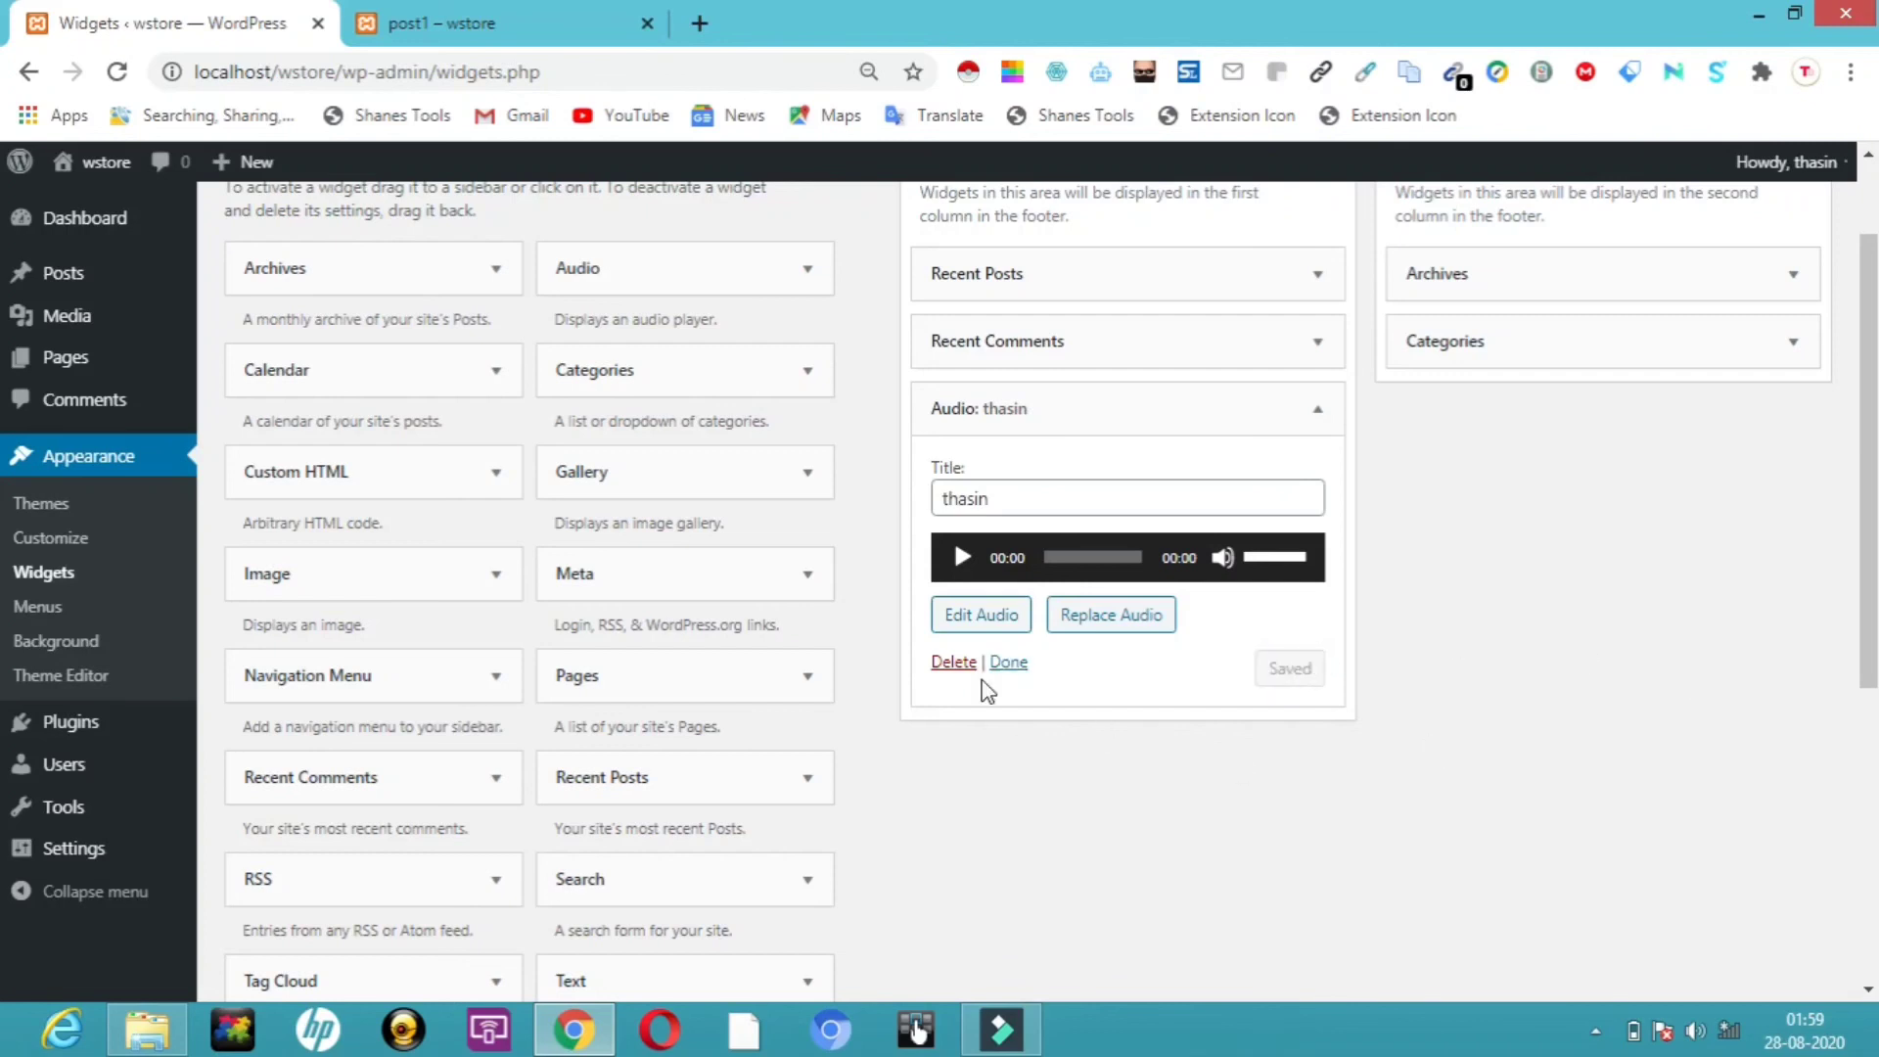
{"action": "left_click", "coordinate": [1008, 663]}
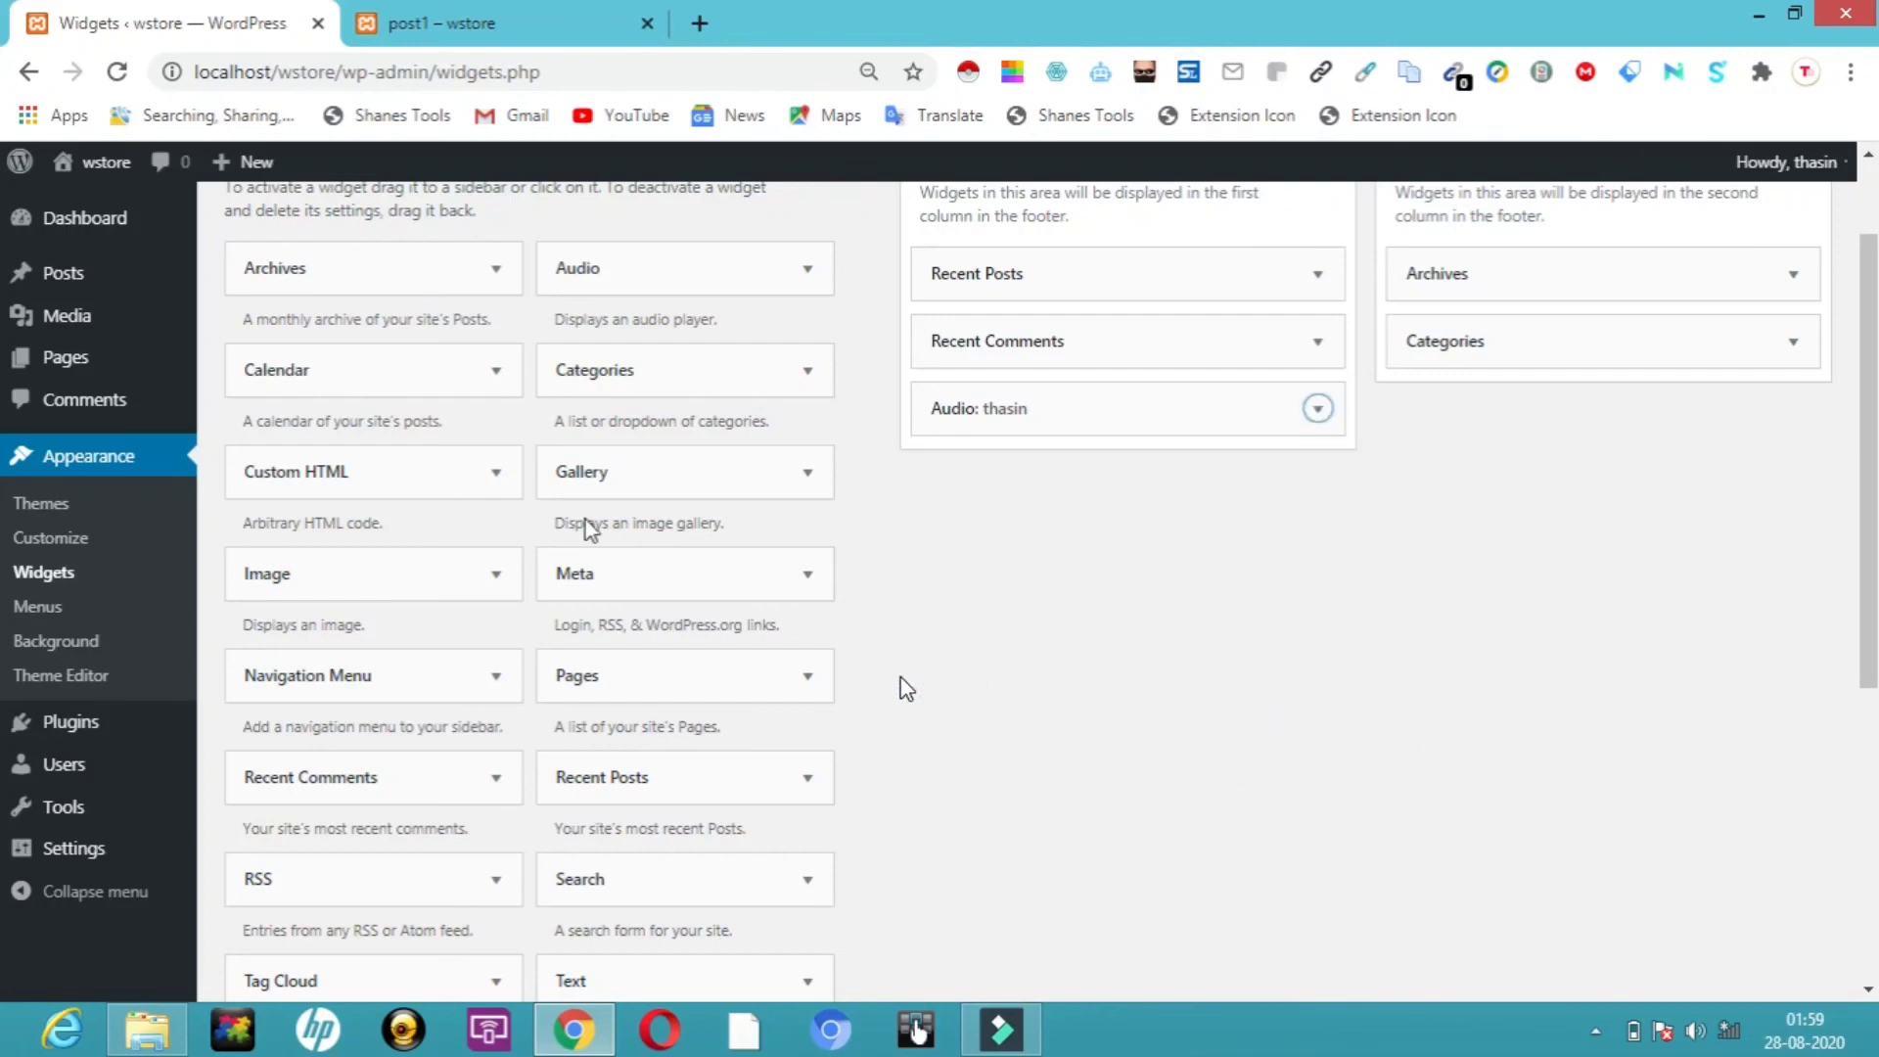
Step: Reload post1, then briefly play and pause the audio in the footer's Audio widget
{"action": "left_click", "coordinate": [517, 22]}
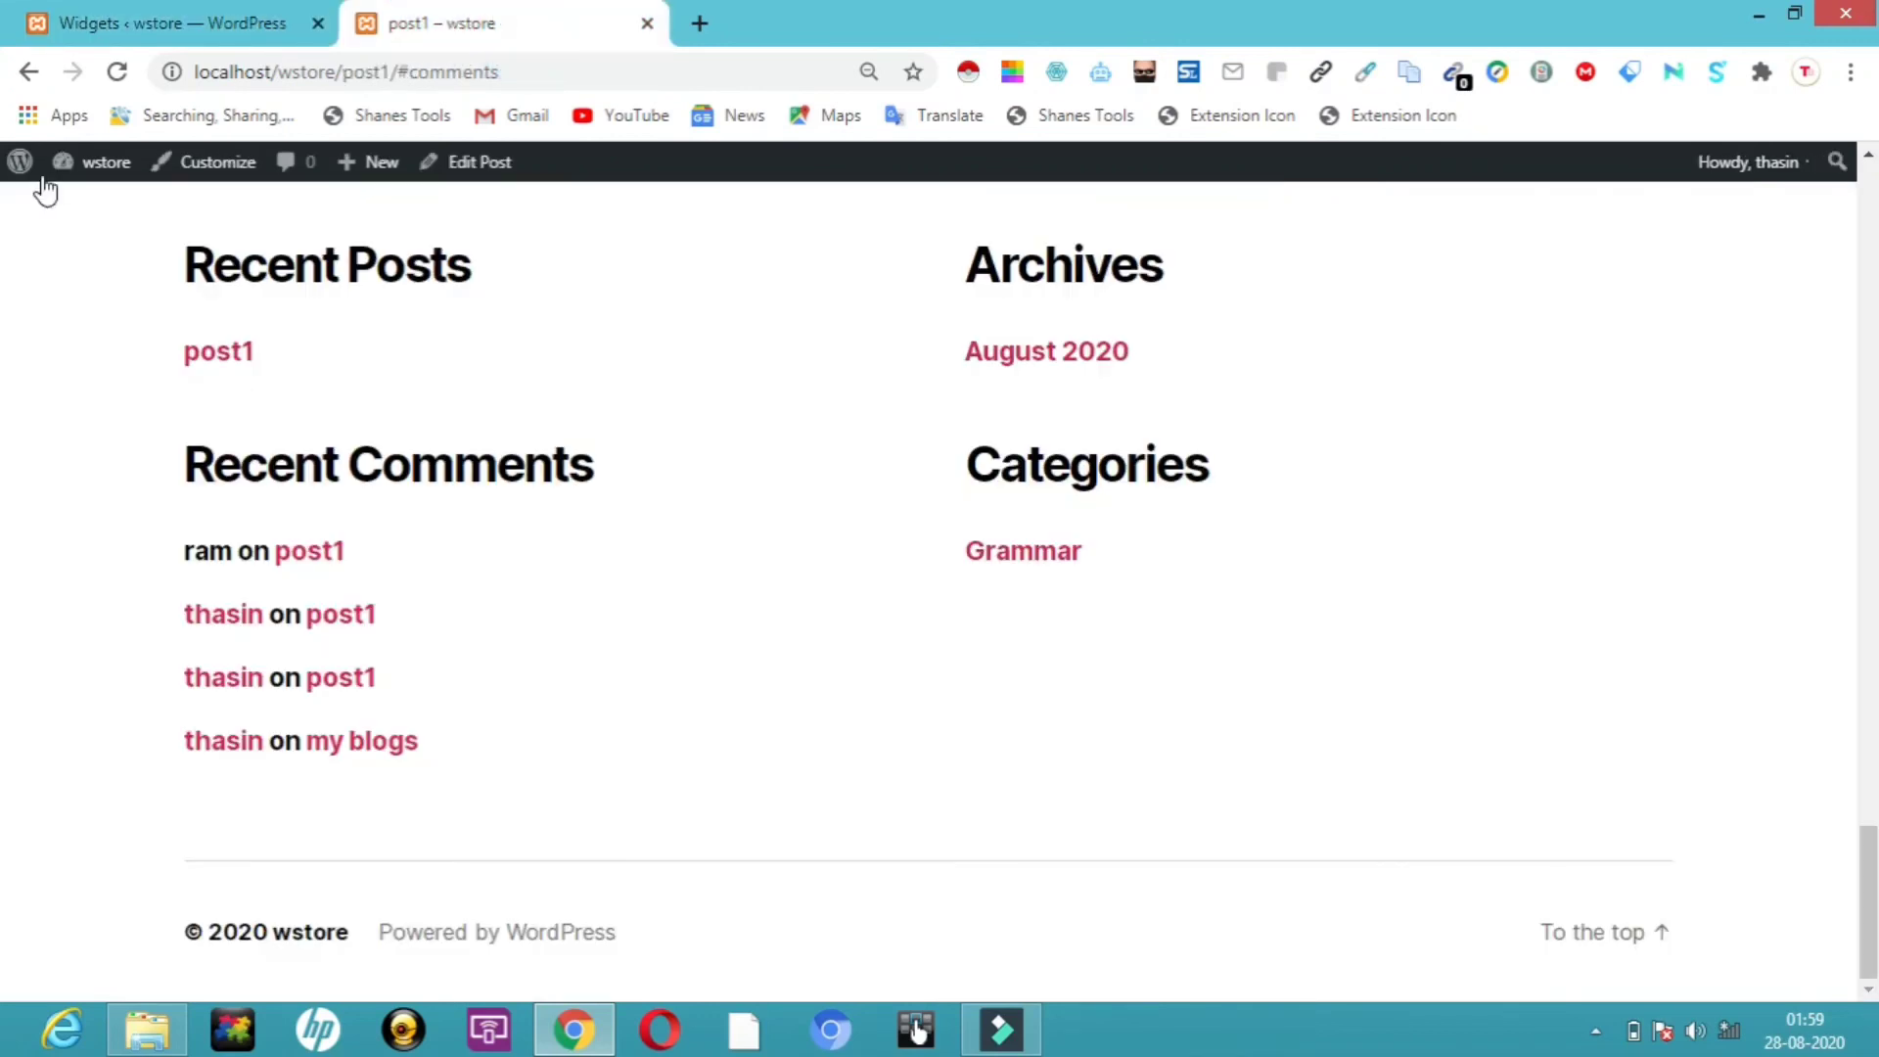
{"action": "left_click", "coordinate": [119, 72]}
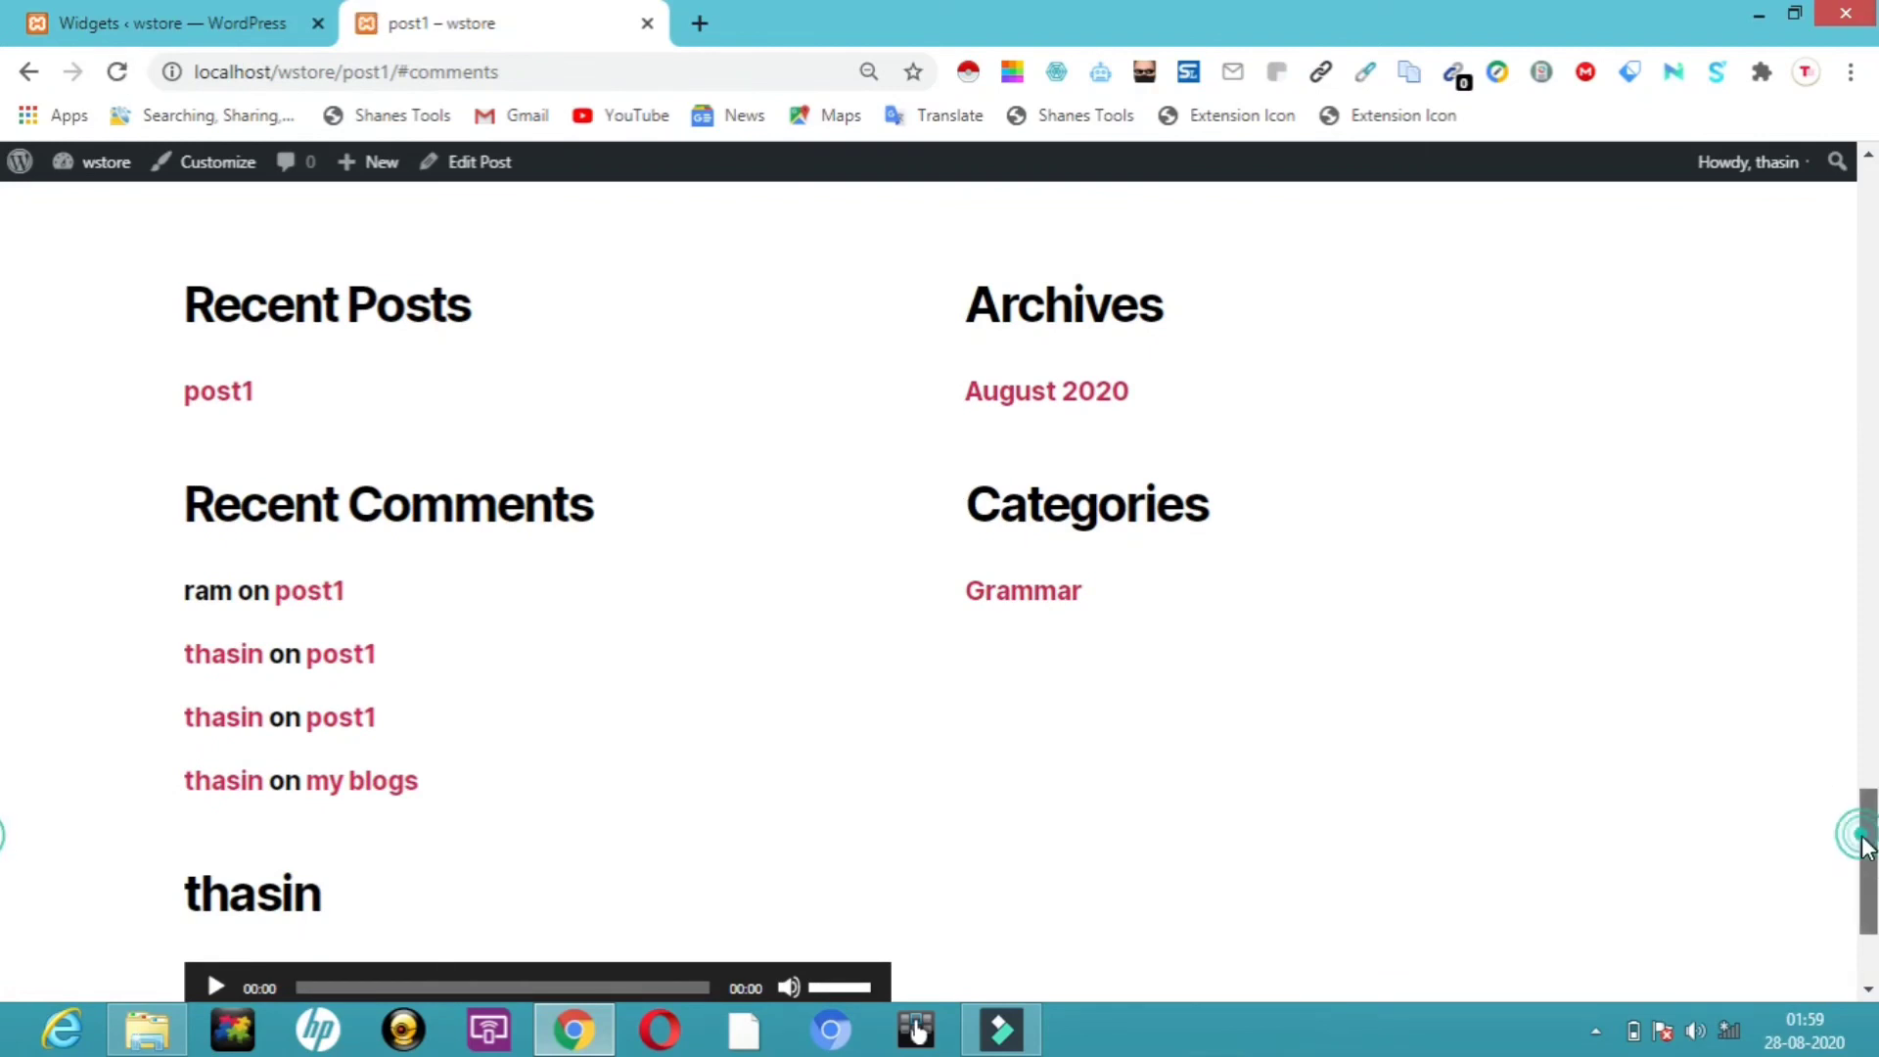
{"action": "scroll", "coordinate": [1866, 847], "scroll_direction": "down", "scroll_amount": 3}
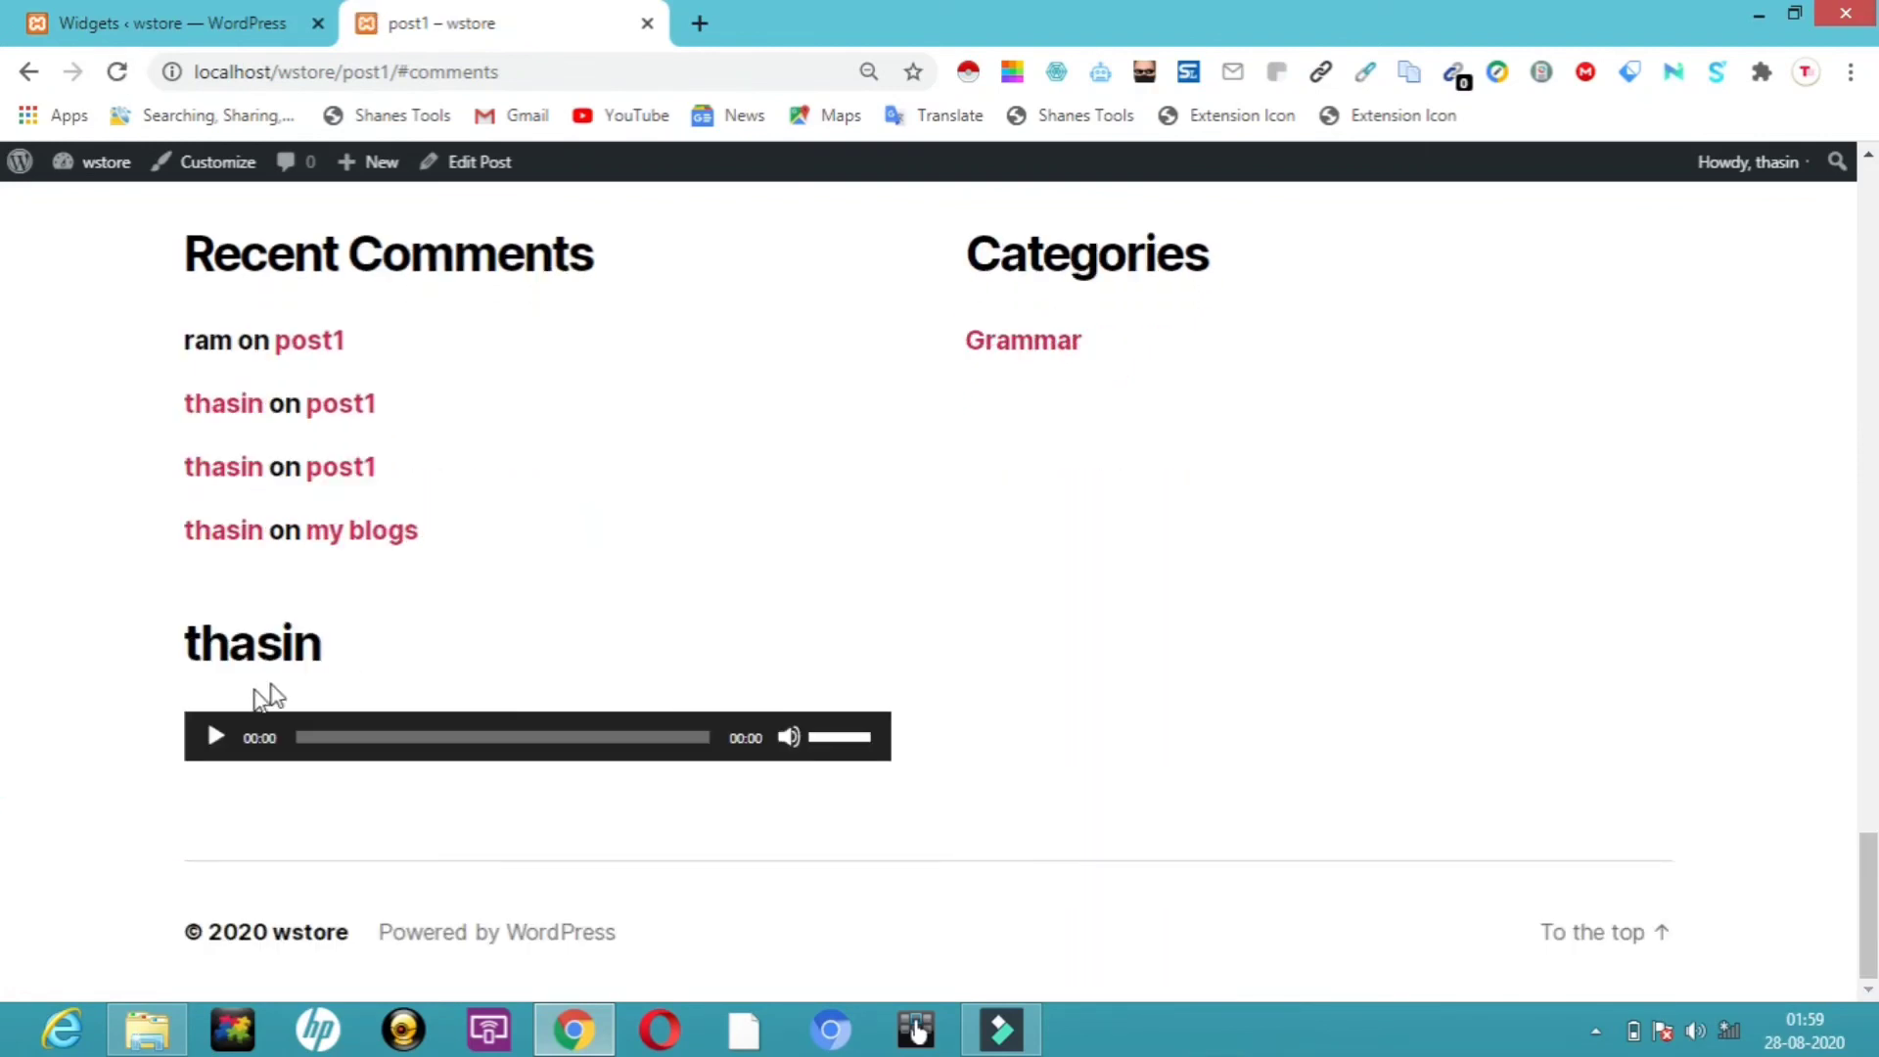
{"action": "left_click", "coordinate": [215, 737]}
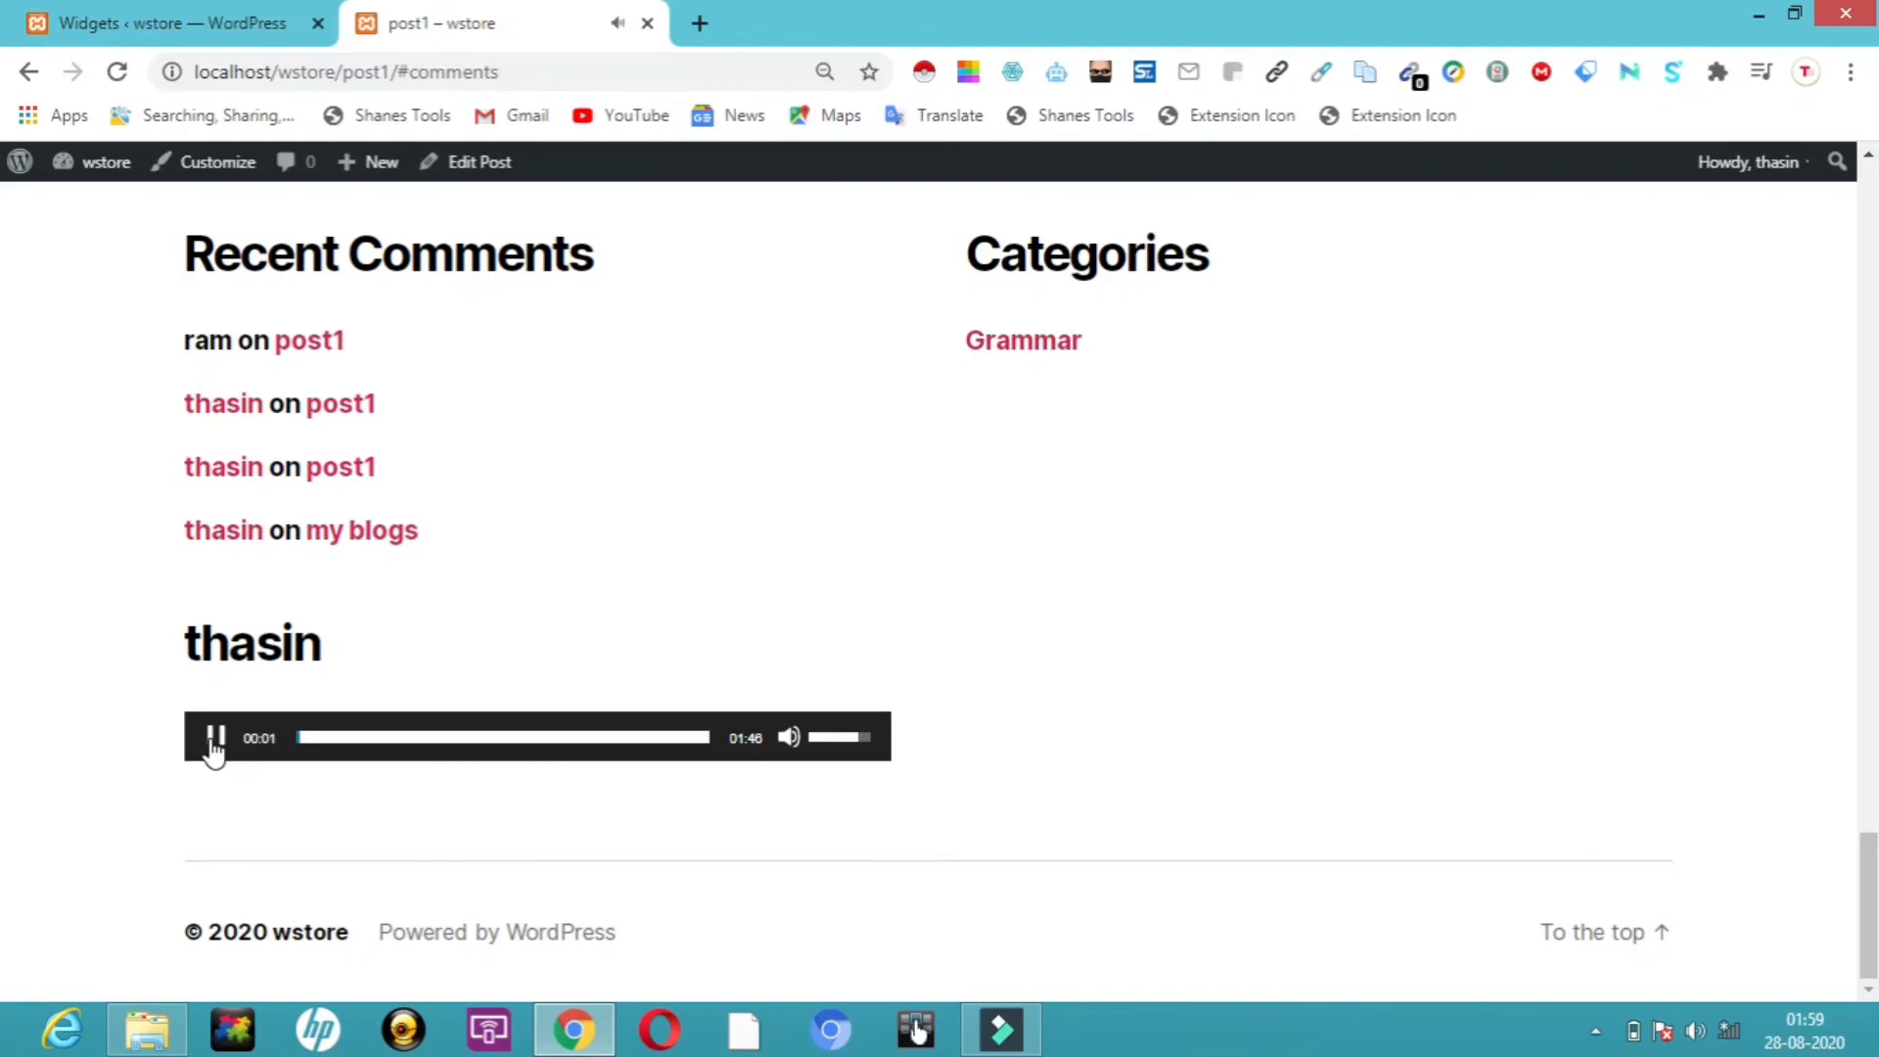
{"action": "left_click", "coordinate": [214, 740]}
{"action": "left_click", "coordinate": [245, 19]}
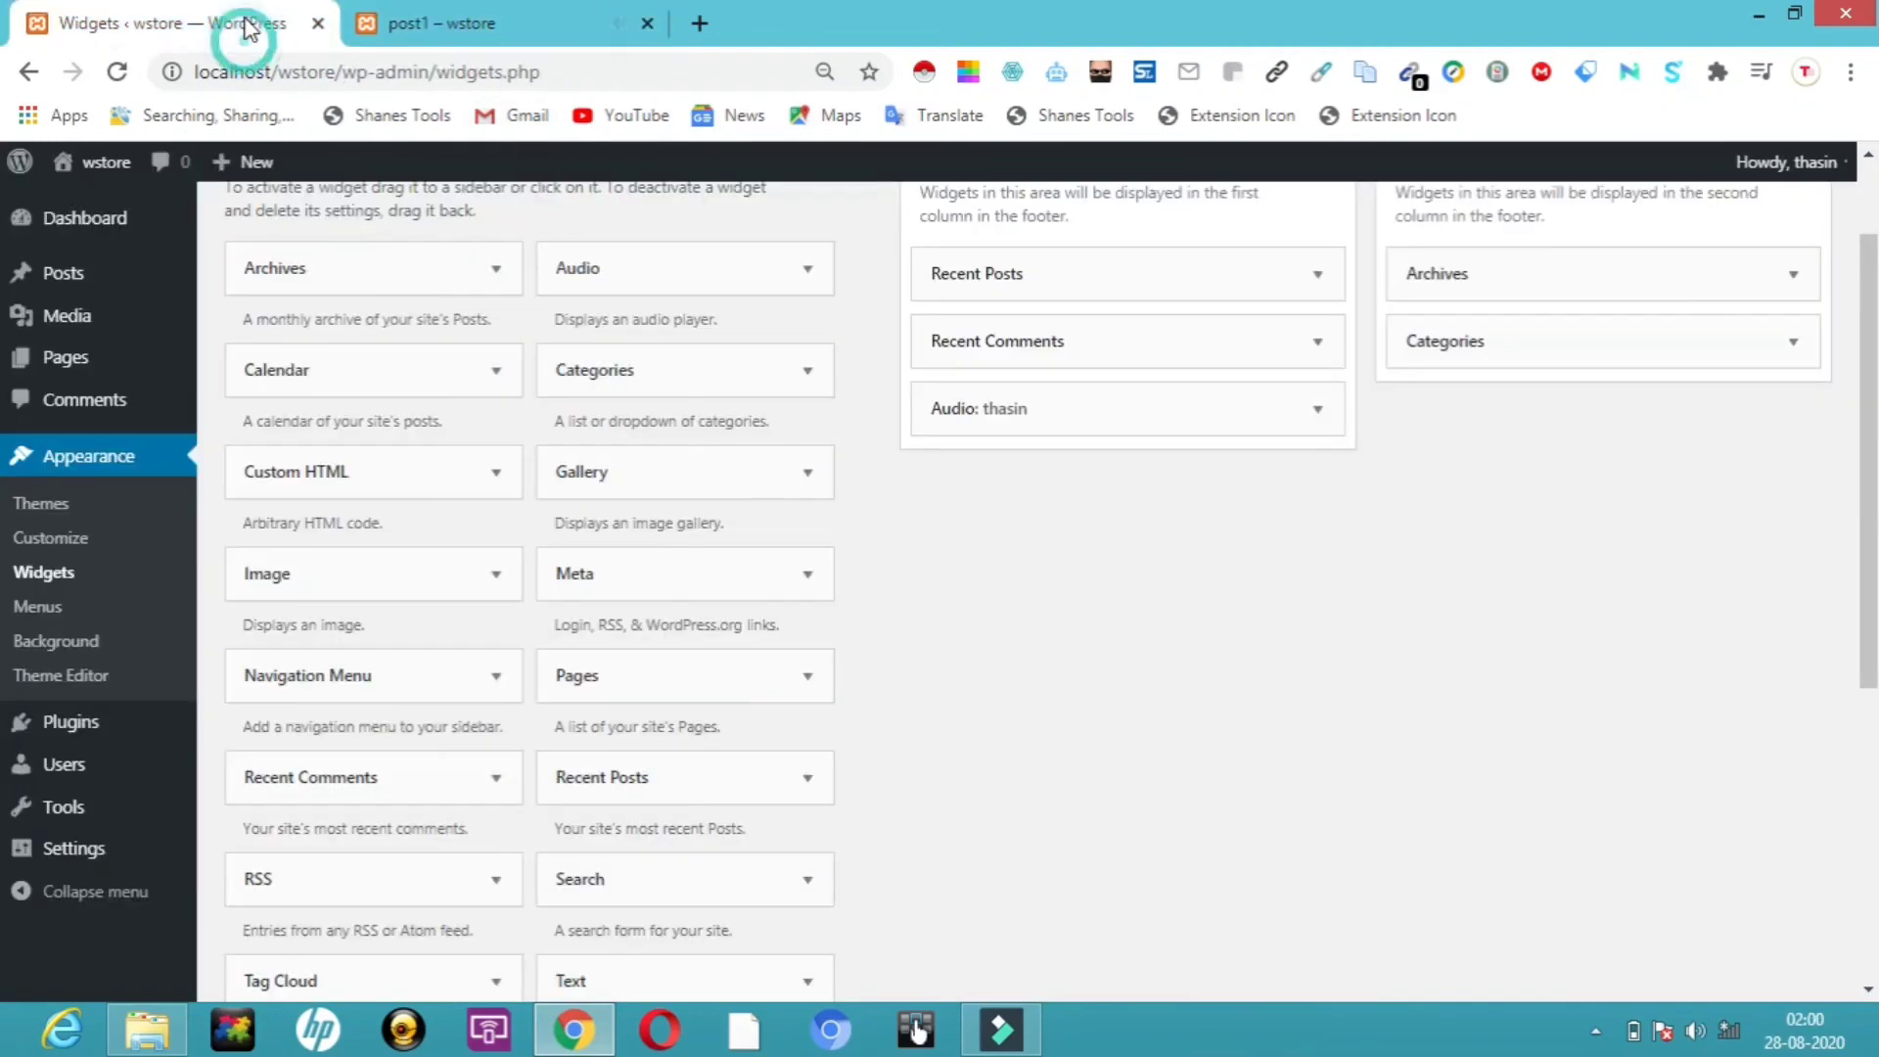
{"action": "mouse_move", "coordinate": [68, 168]}
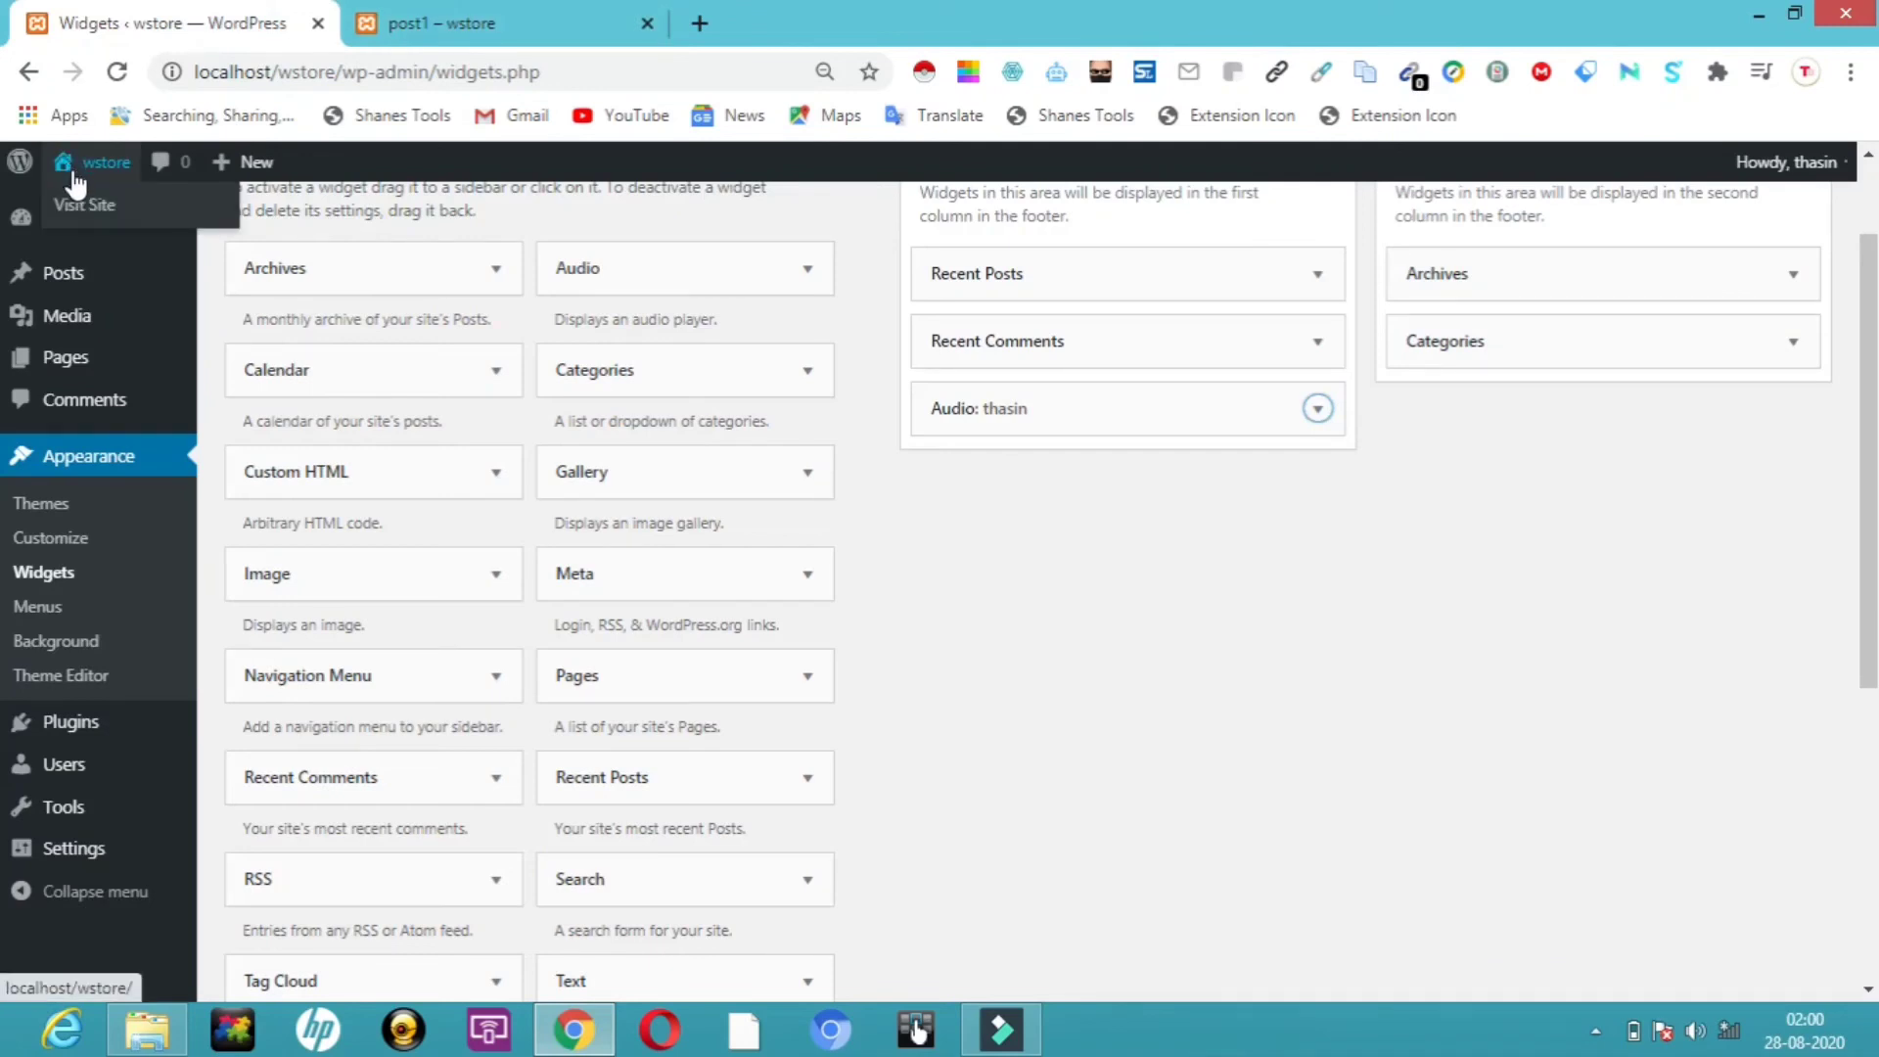
{"action": "left_click", "coordinate": [1597, 1039]}
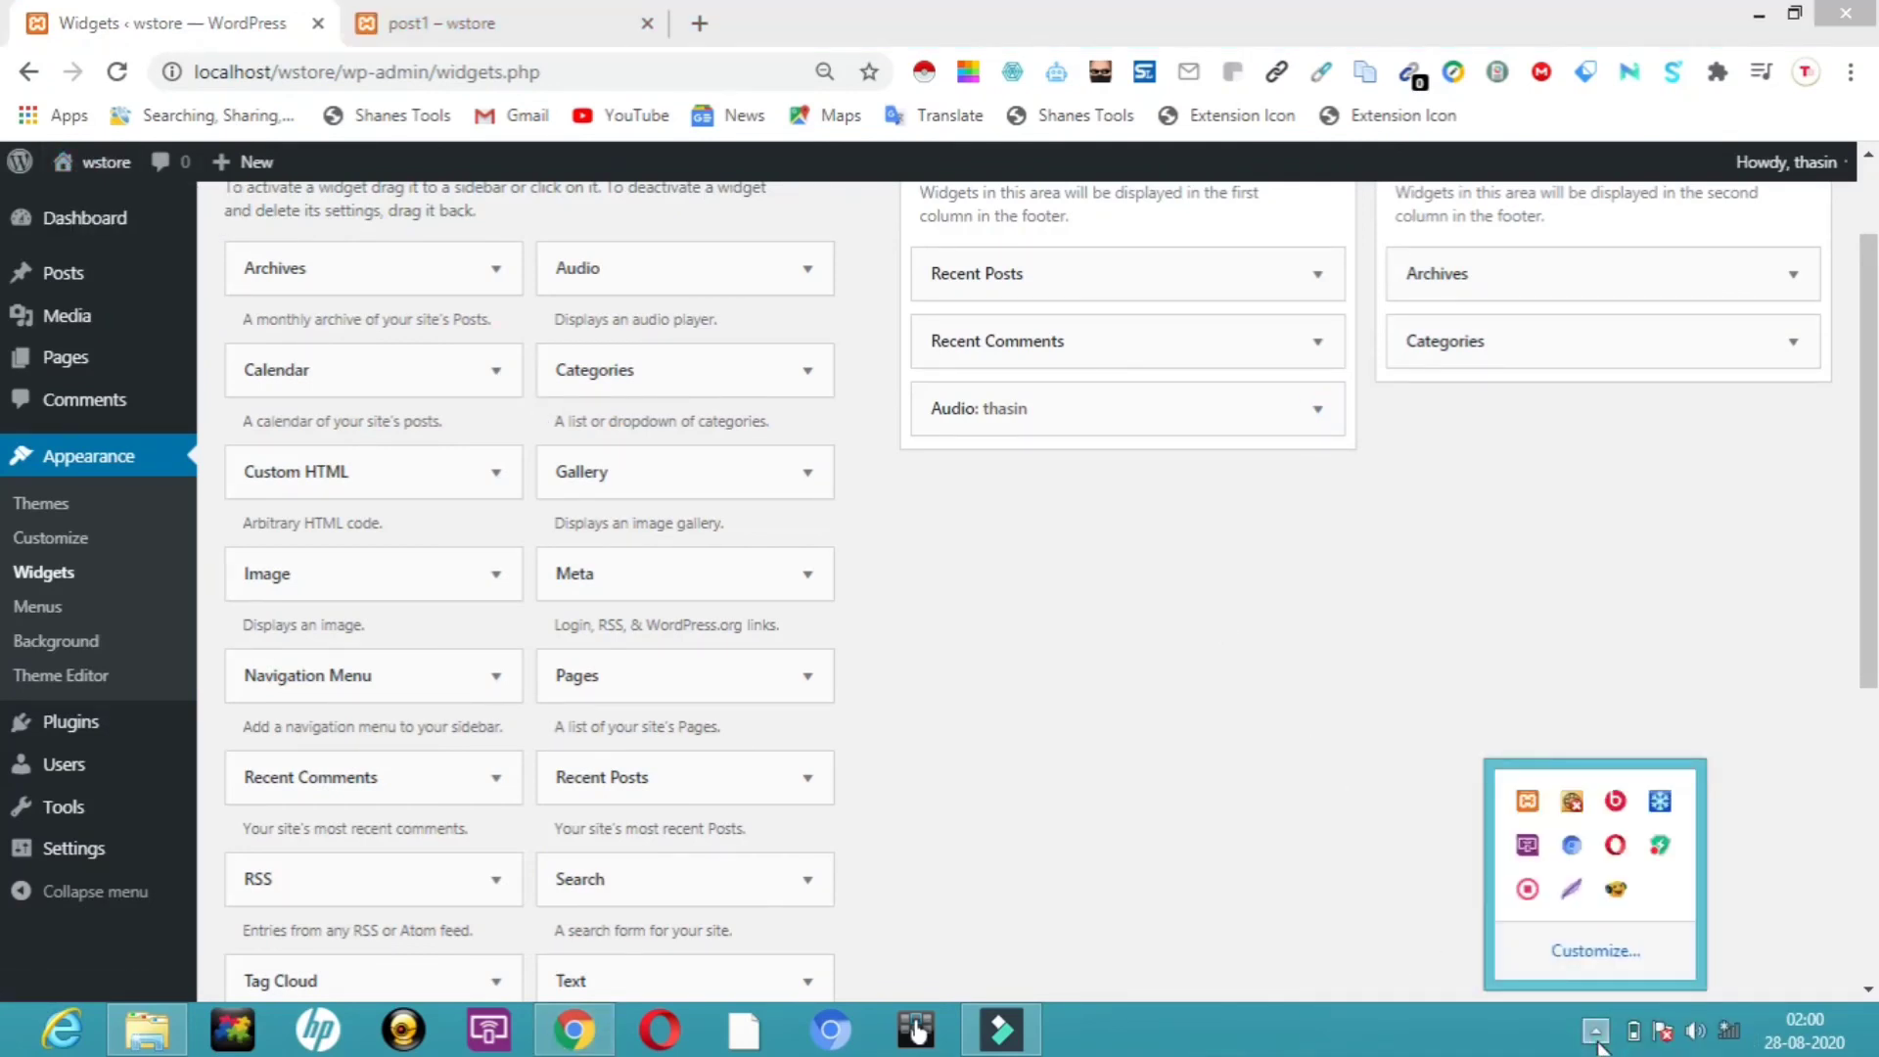